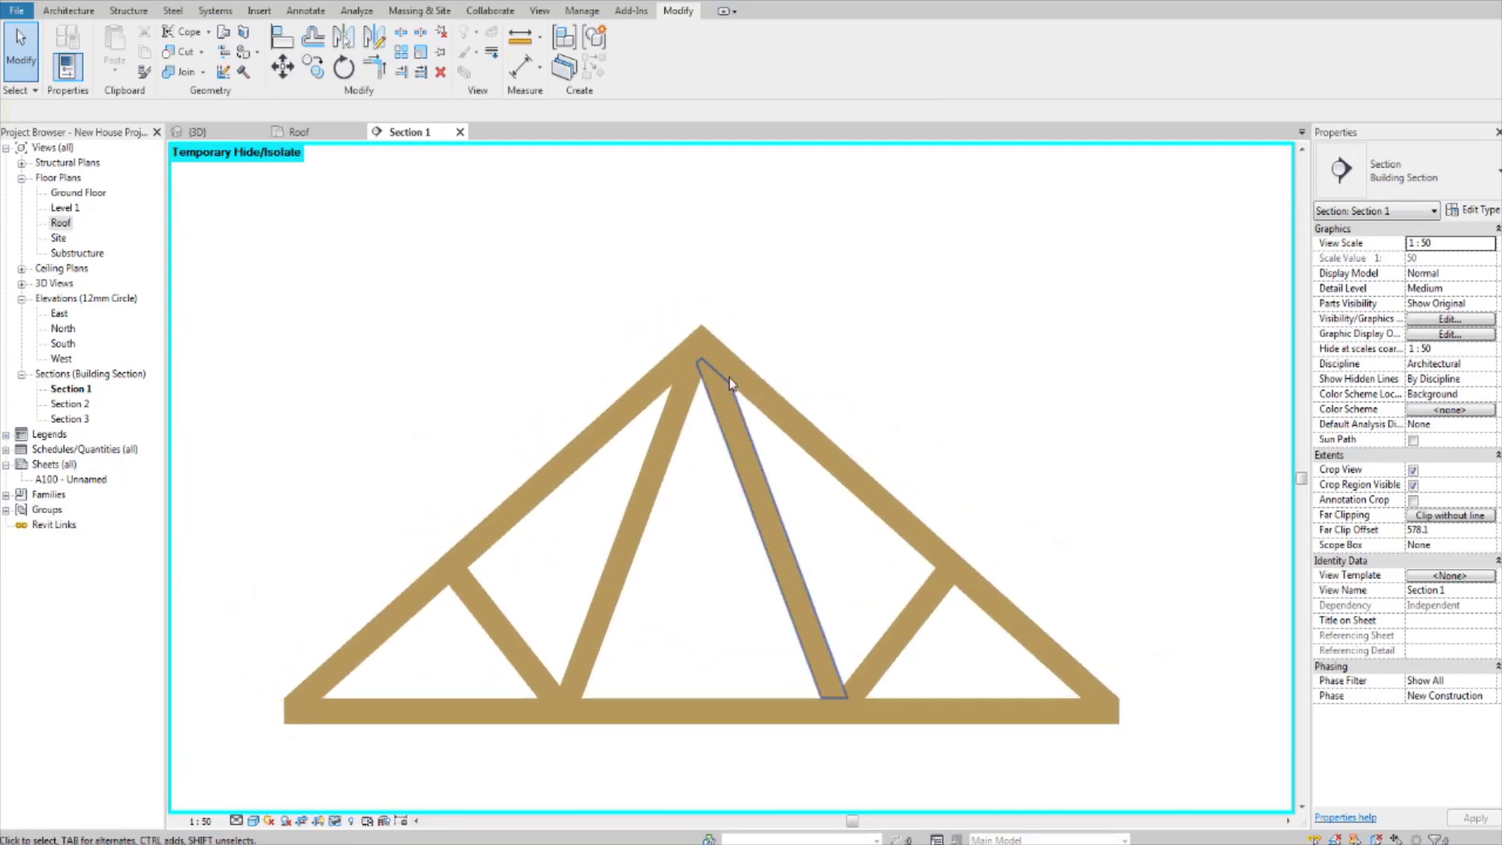
Examine how the chords, rafters and webs meet at the joints of the completed roof truss in Section 1
middle_click_drag(865, 553, 791, 425)
middle_click_drag(928, 594, 676, 437)
scroll(661, 526, "up", 3)
middle_click_drag(838, 522, 1141, 560)
scroll(868, 513, "down", 3)
middle_click_drag(652, 510, 957, 552)
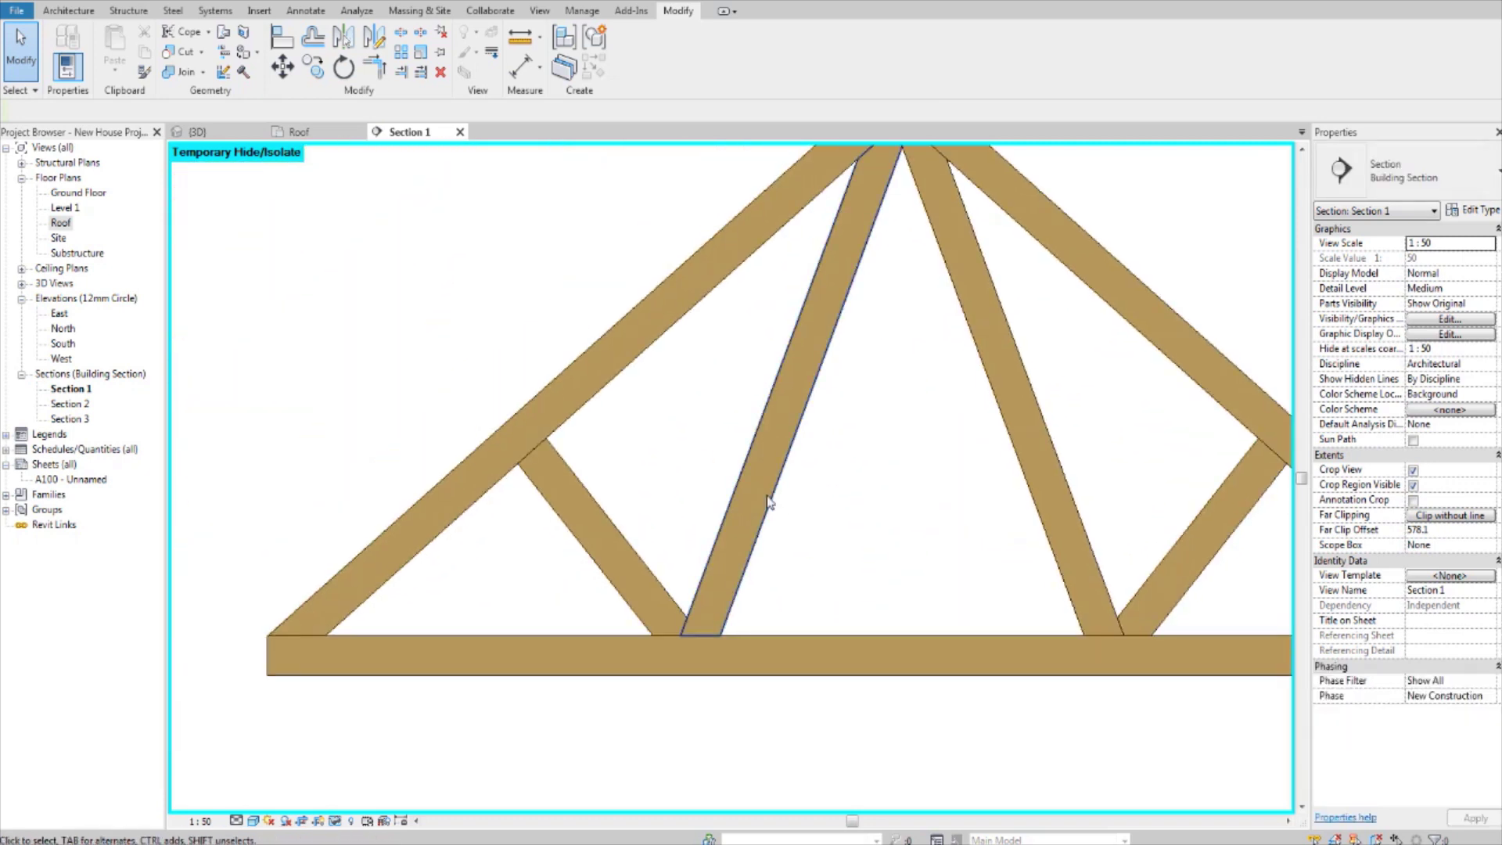
middle_click_drag(389, 626, 559, 583)
scroll(616, 553, "up", 3)
scroll(572, 558, "down", 3)
scroll(572, 558, "down", 3)
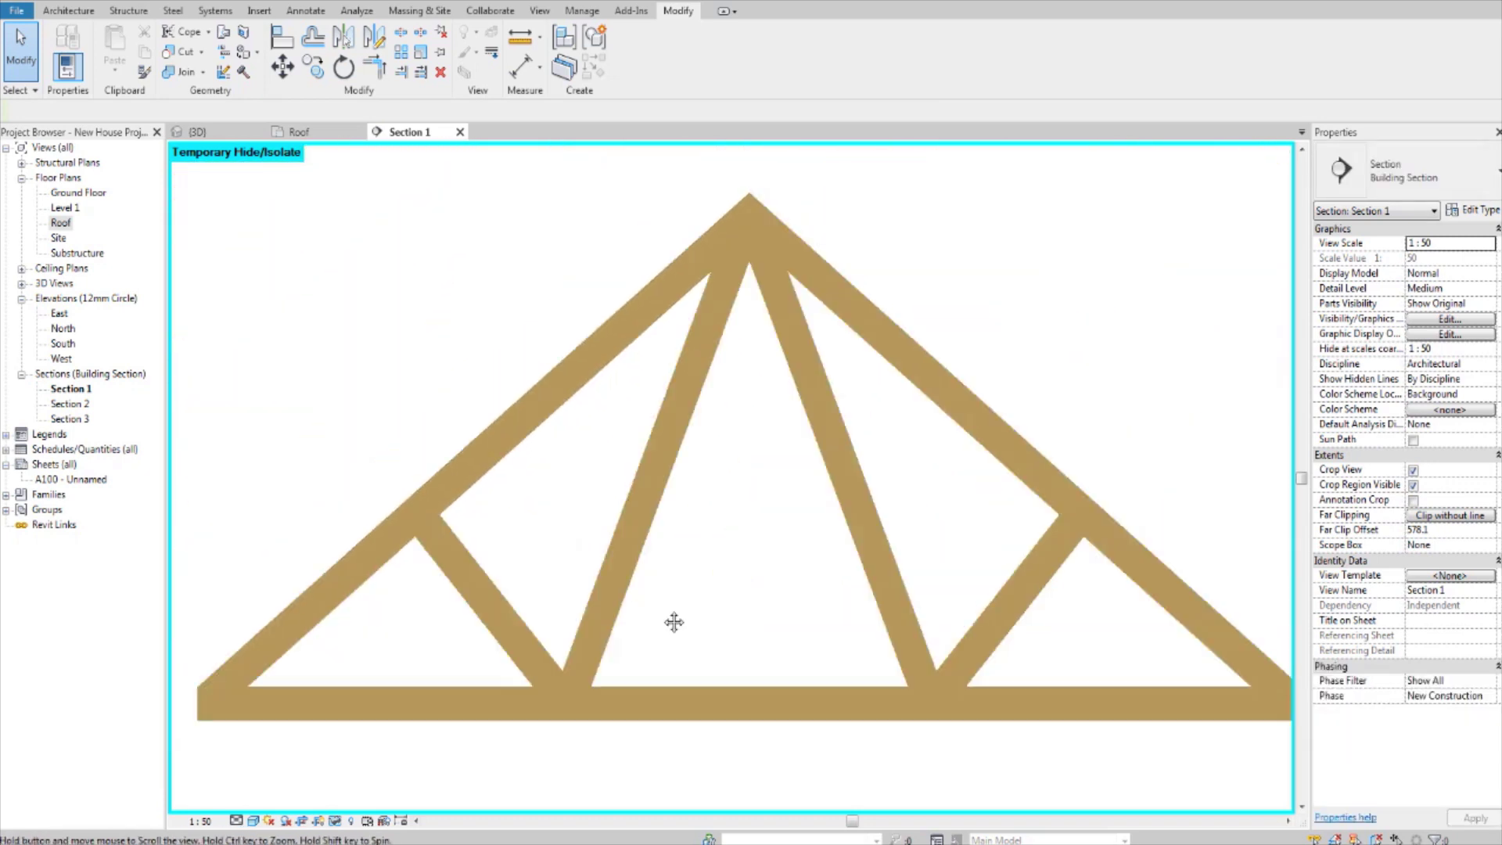
scroll(651, 503, "down", 1)
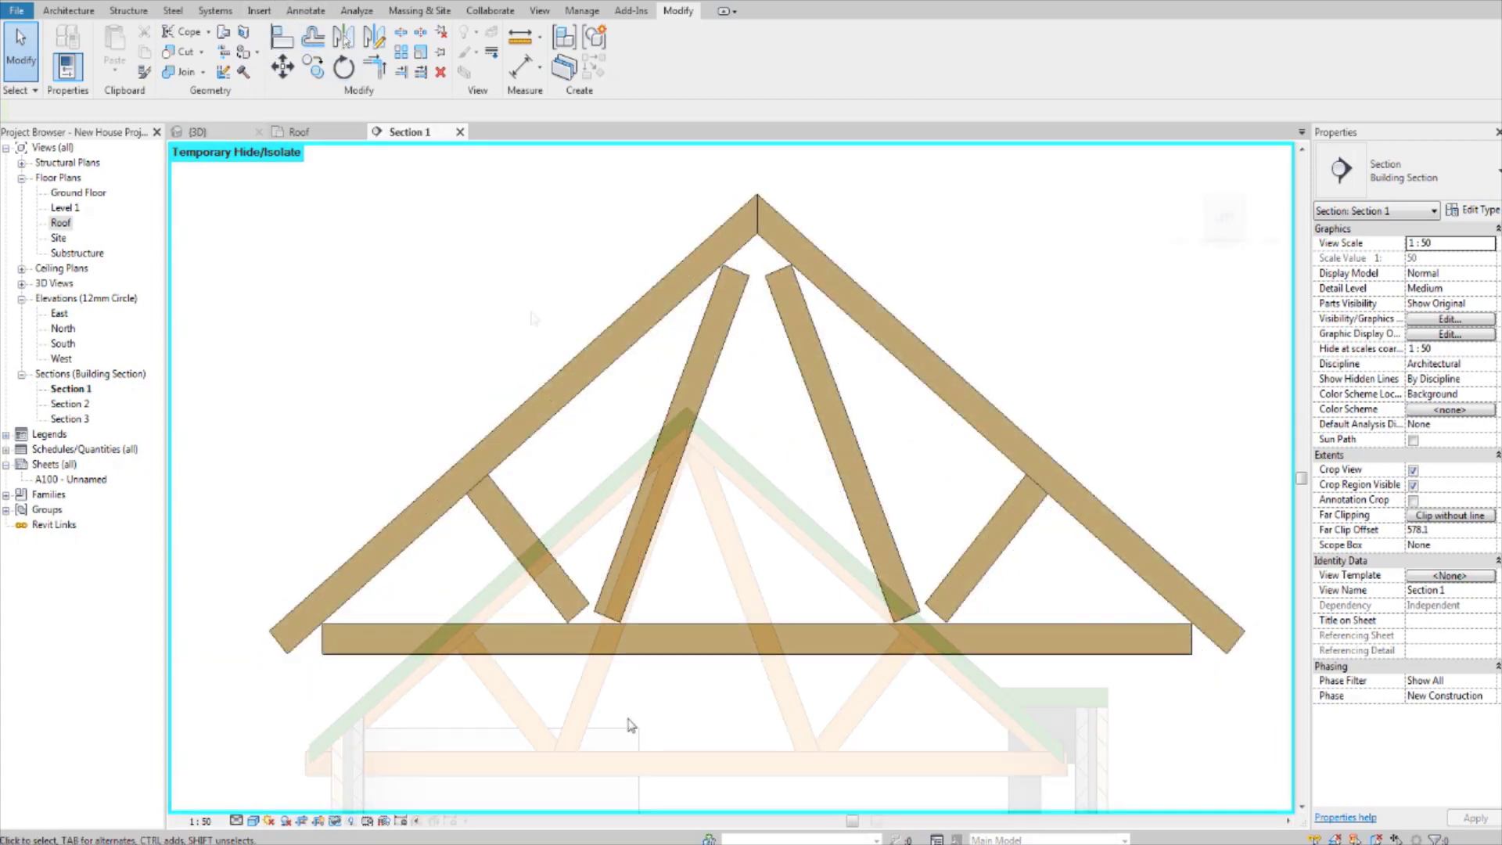
Inspect the truss's left heel, selecting the bottom chord to check its end against the rafter tail
middle_click_drag(642, 693, 713, 703)
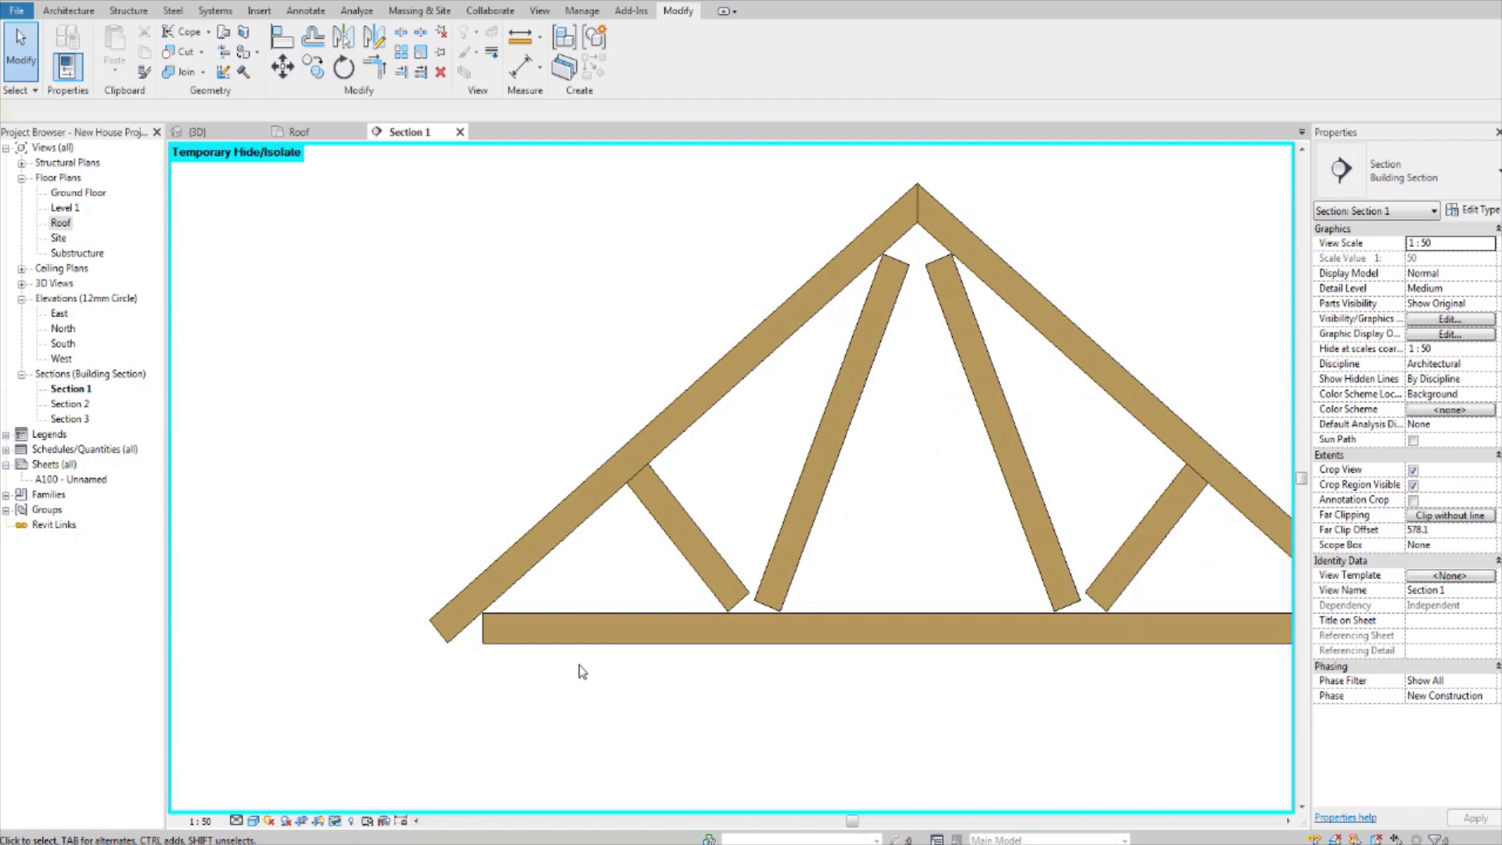
scroll(472, 653, "up", 1)
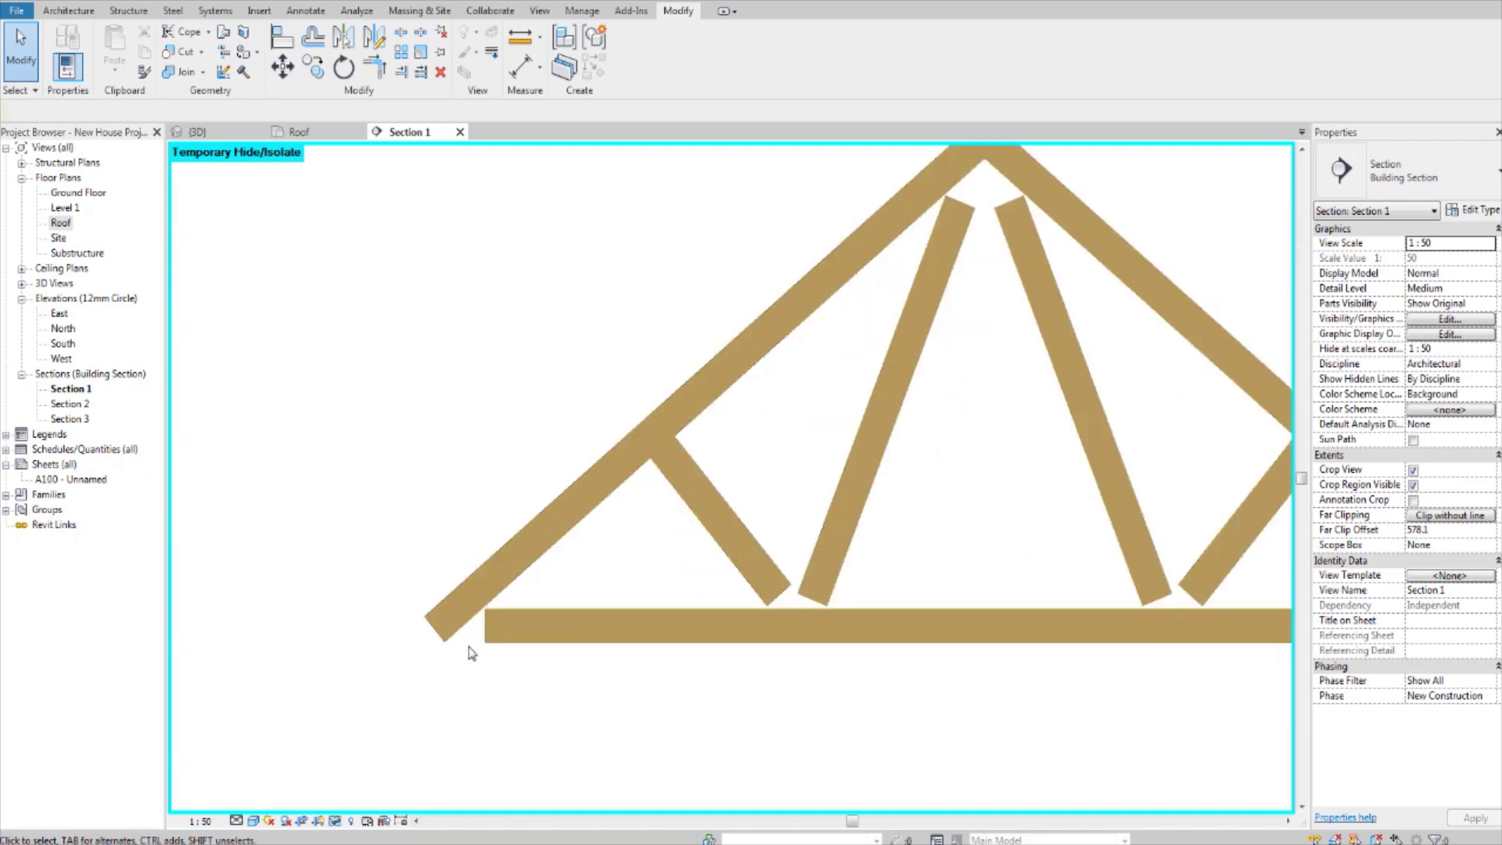
middle_click_drag(526, 625, 523, 643)
scroll(505, 630, "up", 1)
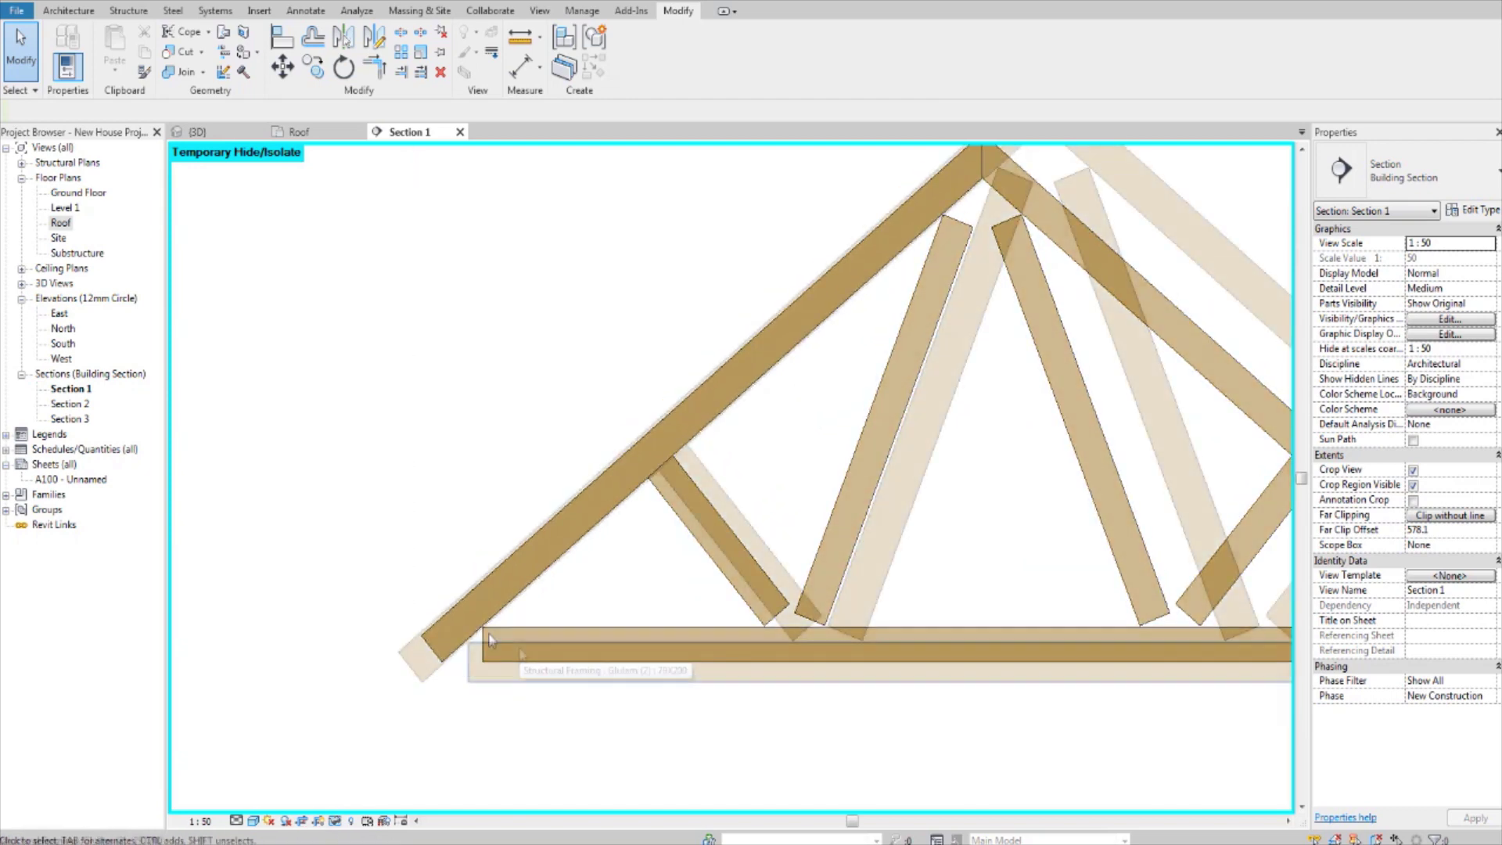
left_click(486, 640)
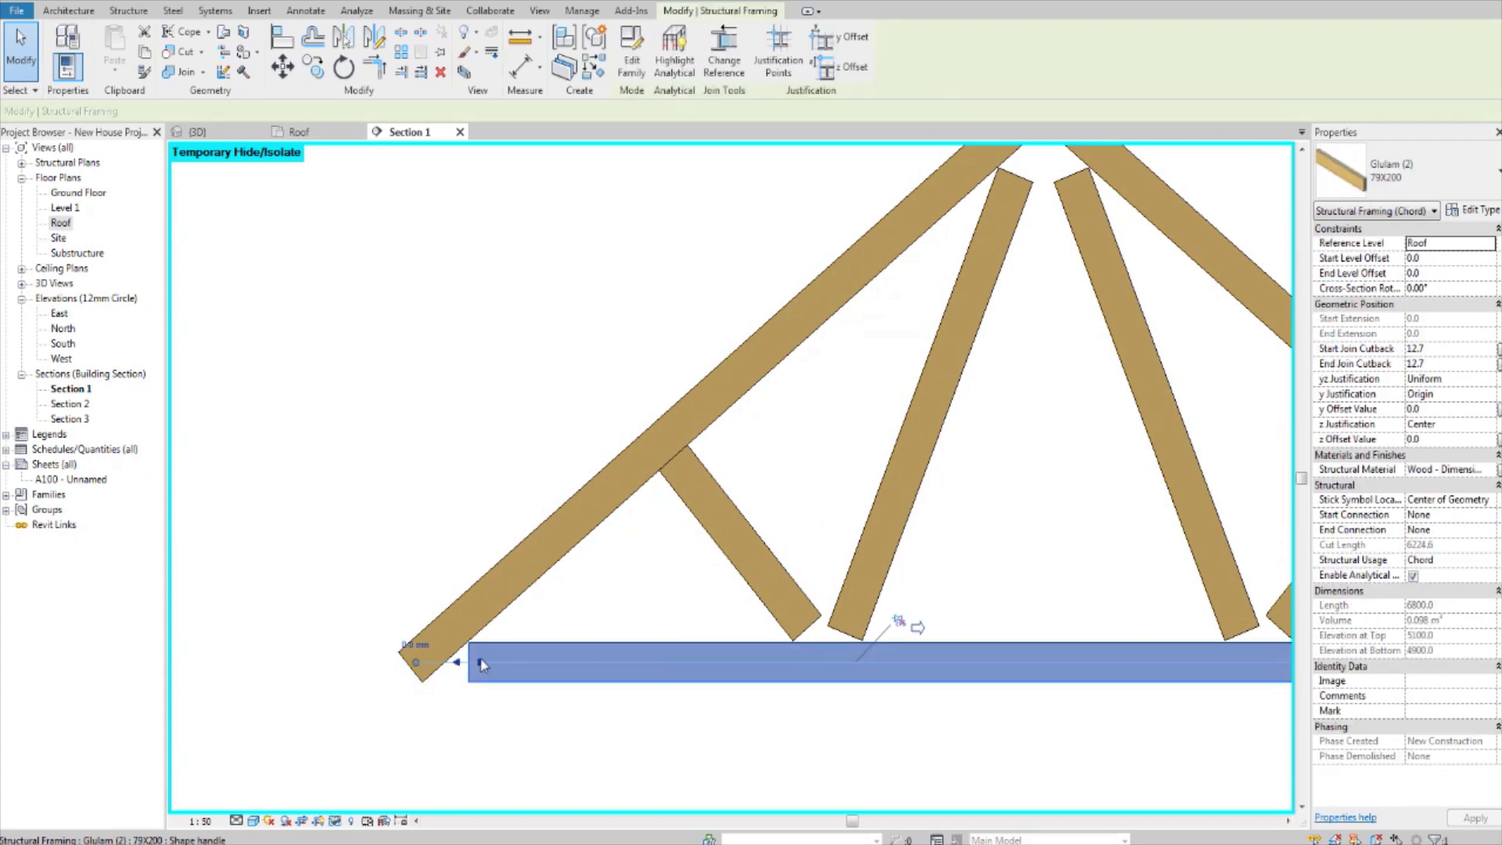
scroll(496, 738, "up", 5)
middle_click_drag(583, 704, 689, 685)
scroll(688, 684, "down", 1)
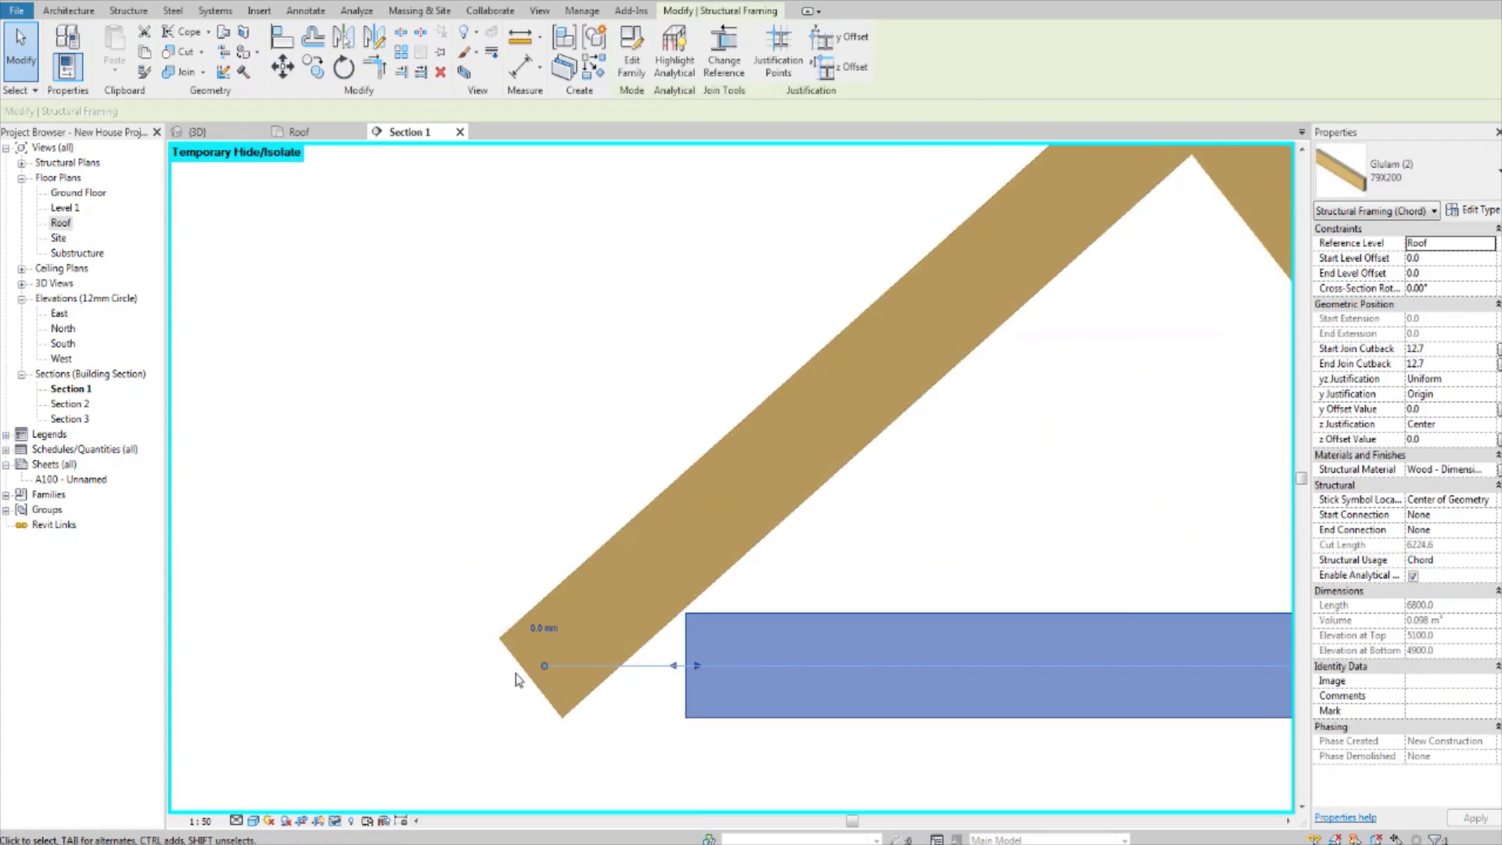
middle_click_drag(505, 700, 480, 689)
Draw a vertical detail line downward from the outer upper corner of the left rafter's tail
key("d")
key("l")
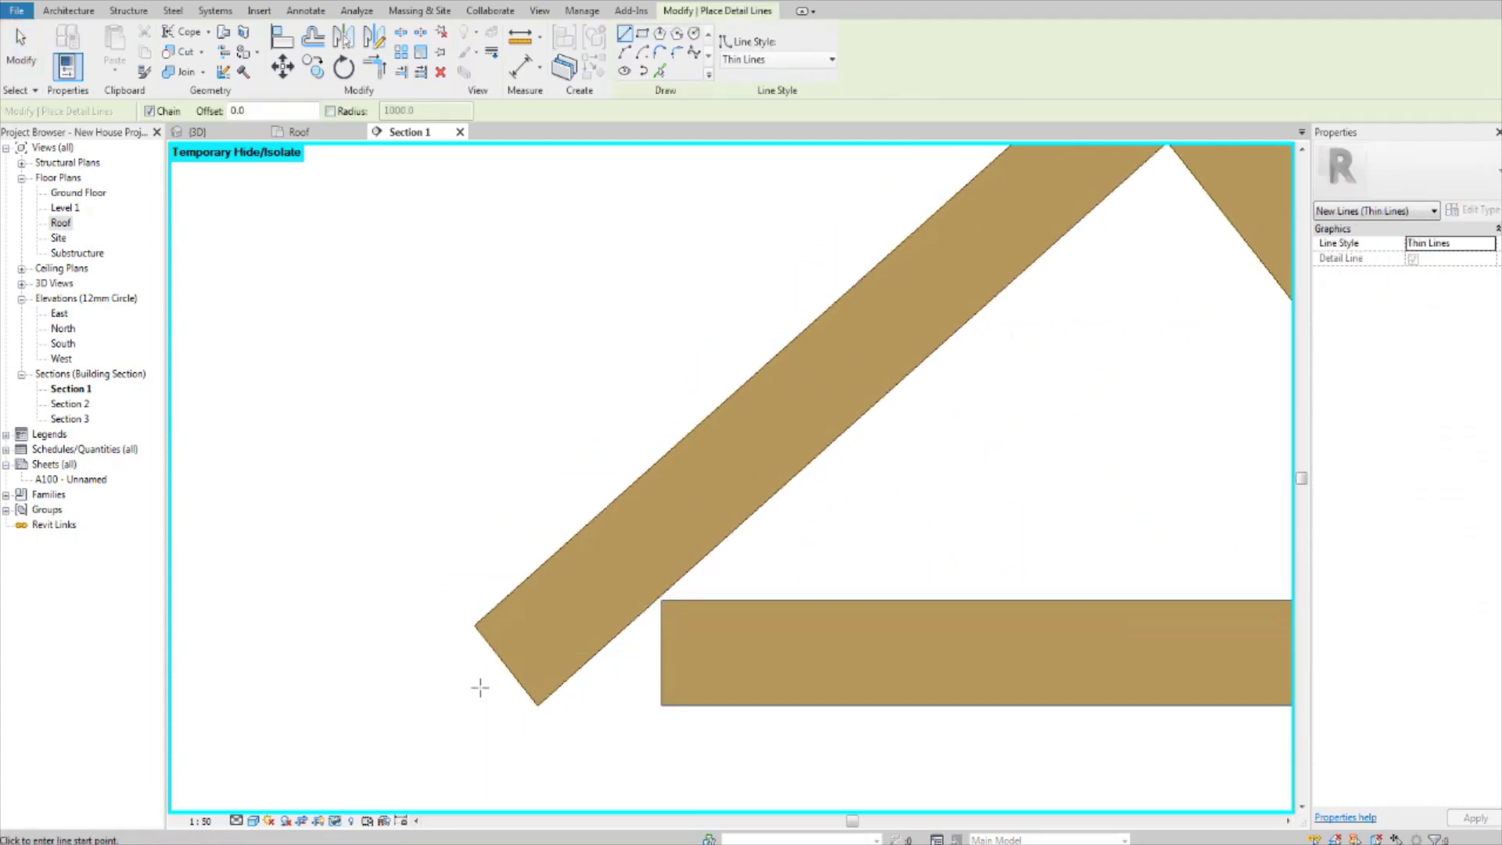
scroll(796, 582, "up", 1)
middle_click_drag(797, 582, 920, 479)
scroll(554, 523, "up", 3)
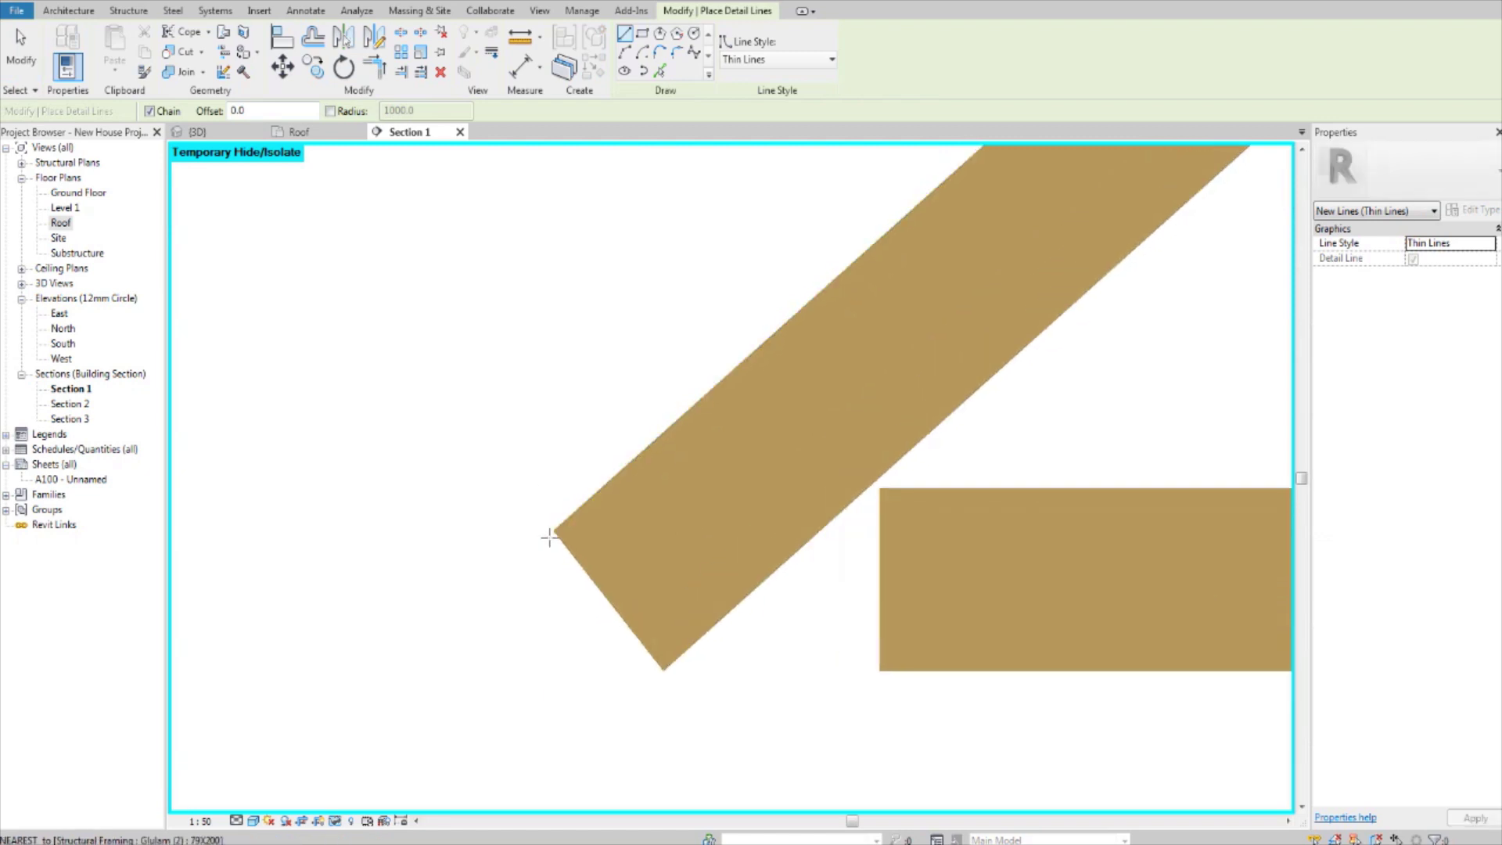
left_click(554, 530)
left_click(553, 654)
key("Escape")
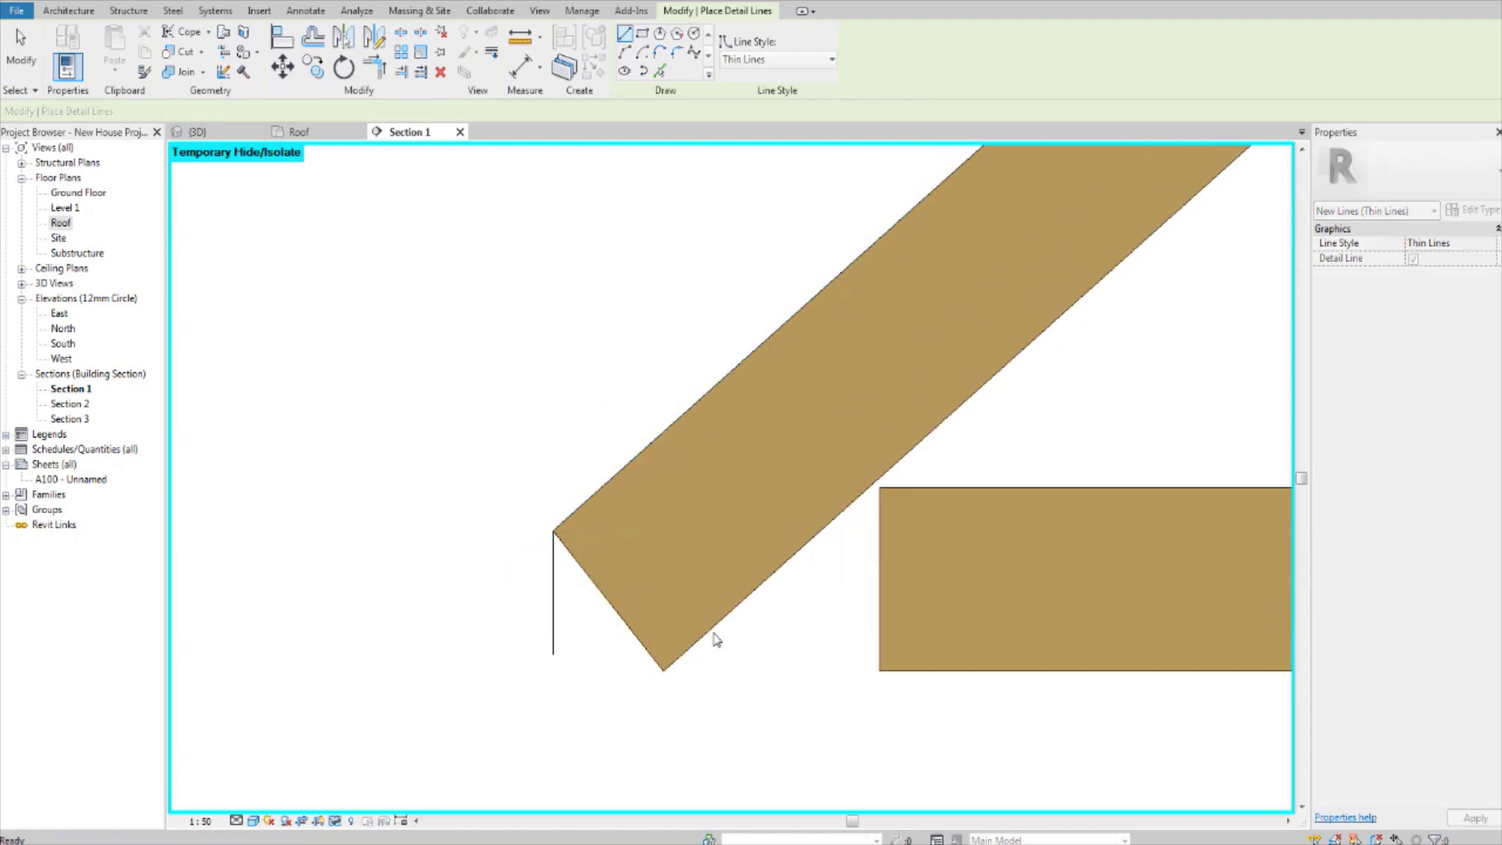
middle_click_drag(838, 567, 798, 556)
key("Escape")
Try to extend the bottom chord to the vertical detail line with Trim/Extend Single Element
left_click(842, 569)
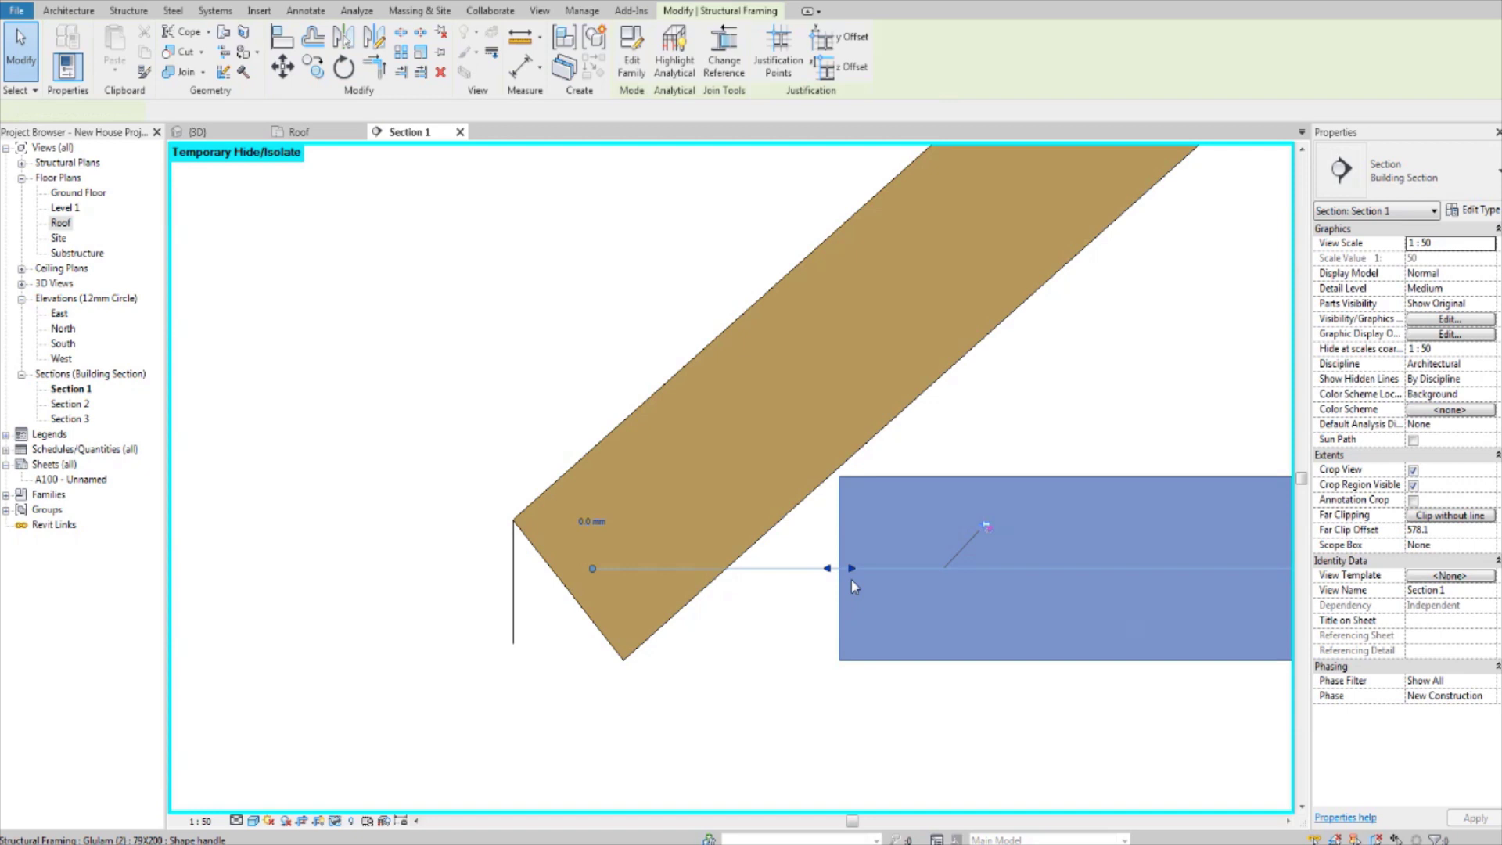
left_click(401, 73)
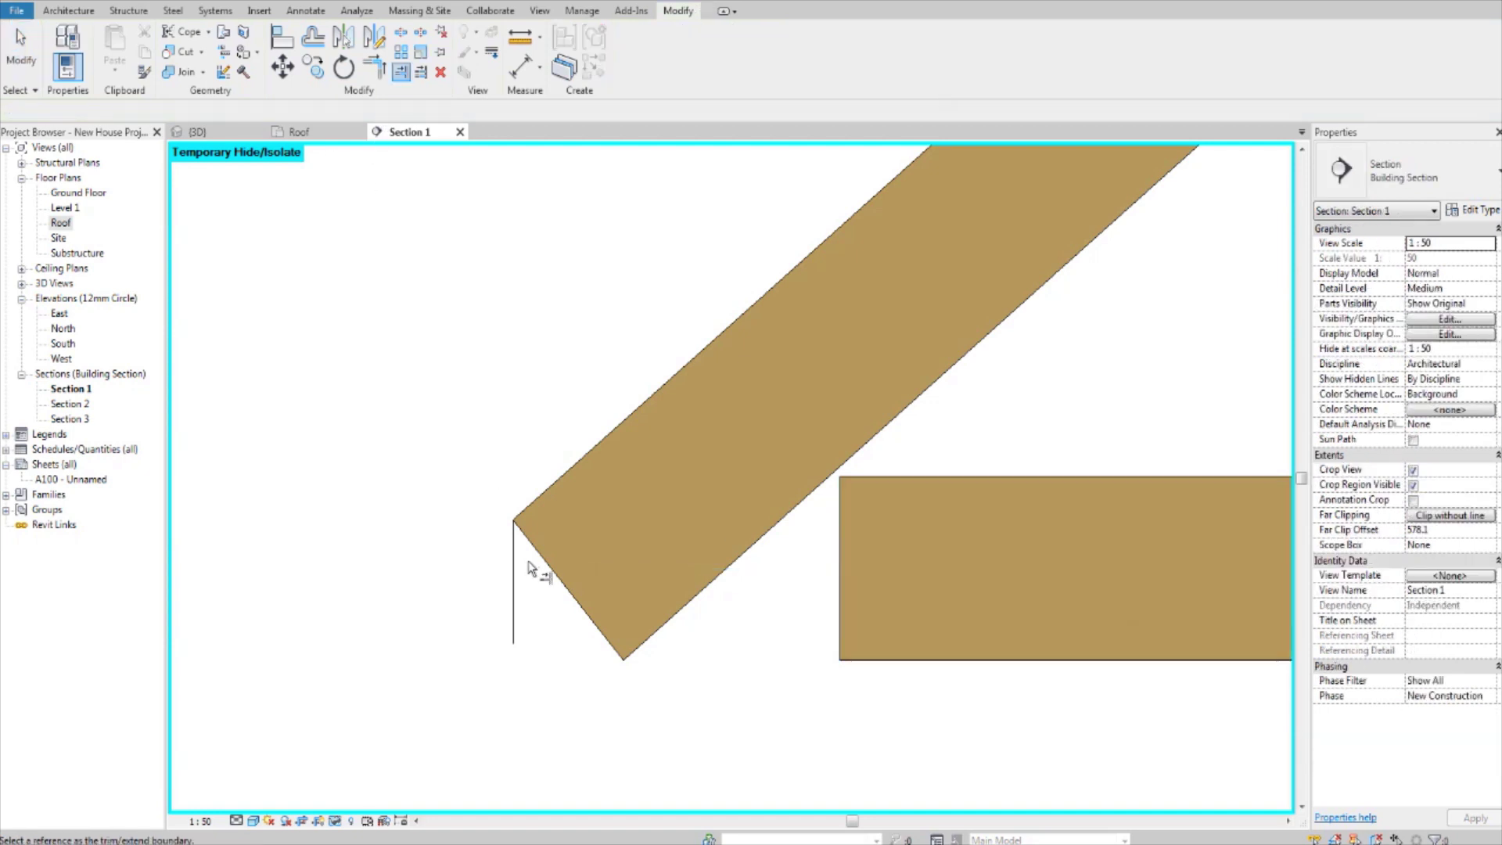
left_click(514, 575)
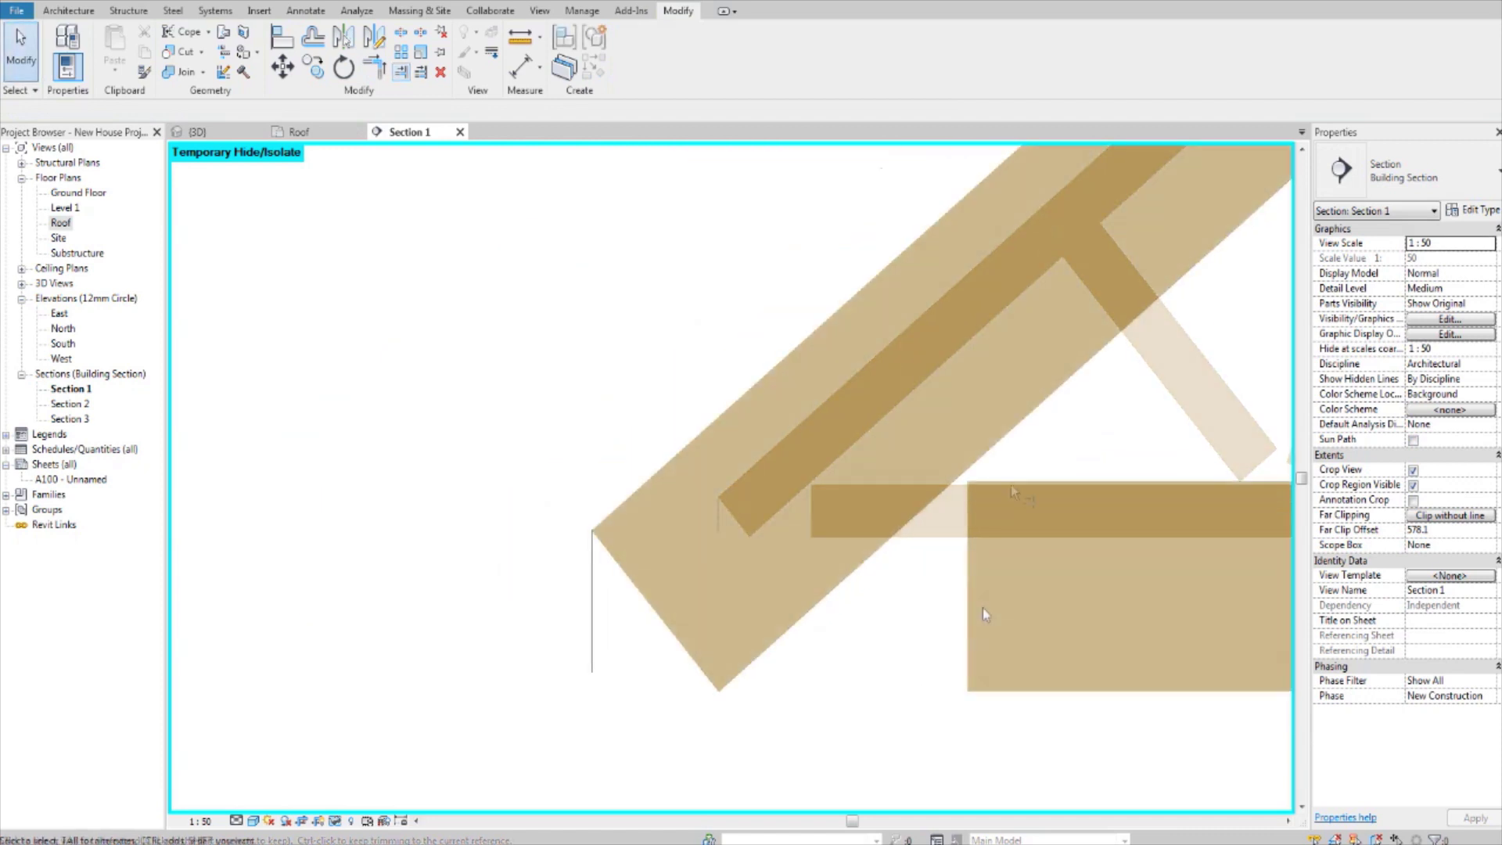
Stretch the bottom chord's left end out to the vertical detail line at the rafter tail's corner
left_click(970, 578)
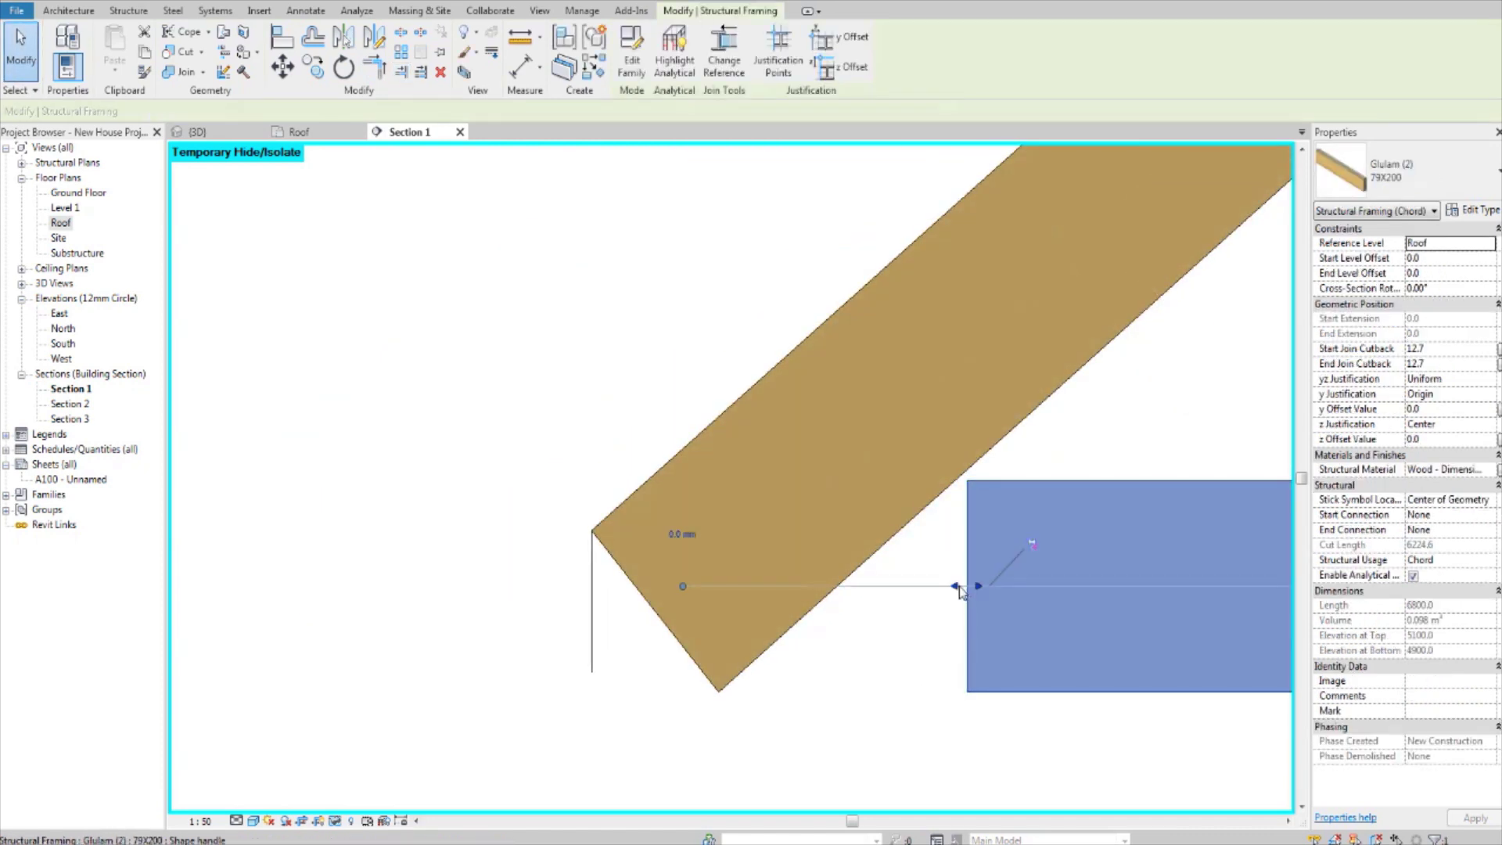
left_click_drag(961, 593, 593, 586)
left_click(523, 605)
At the right heel, draw a horizontal detail line from the chord's top corner to the rafter's outer edge, continuing vertically down past the tail
scroll(524, 605, "down", 4)
middle_click_drag(908, 635, 515, 651)
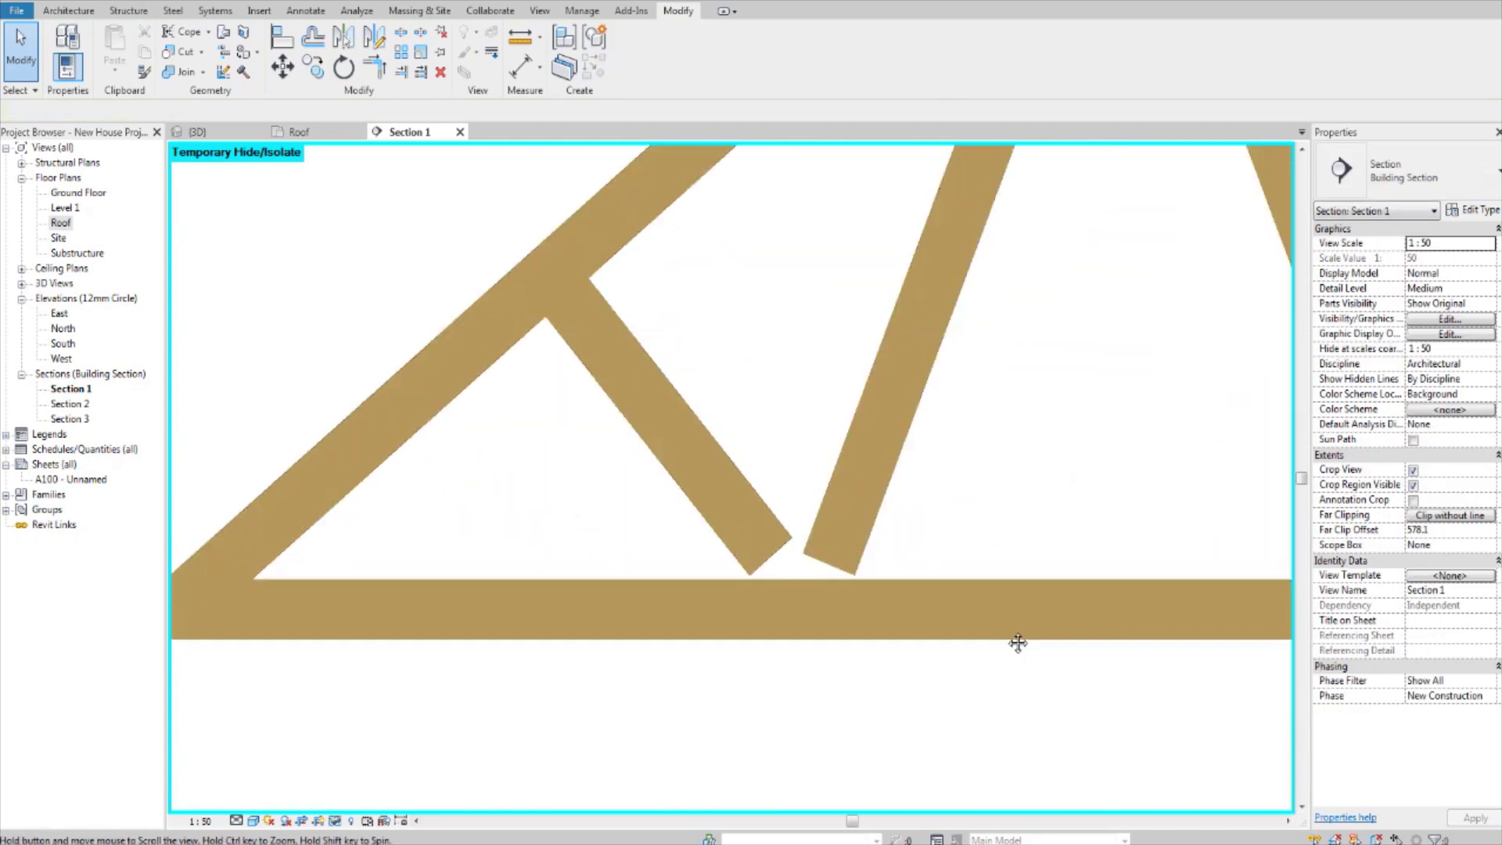
middle_click_drag(1018, 643, 1032, 647)
scroll(914, 598, "up", 5)
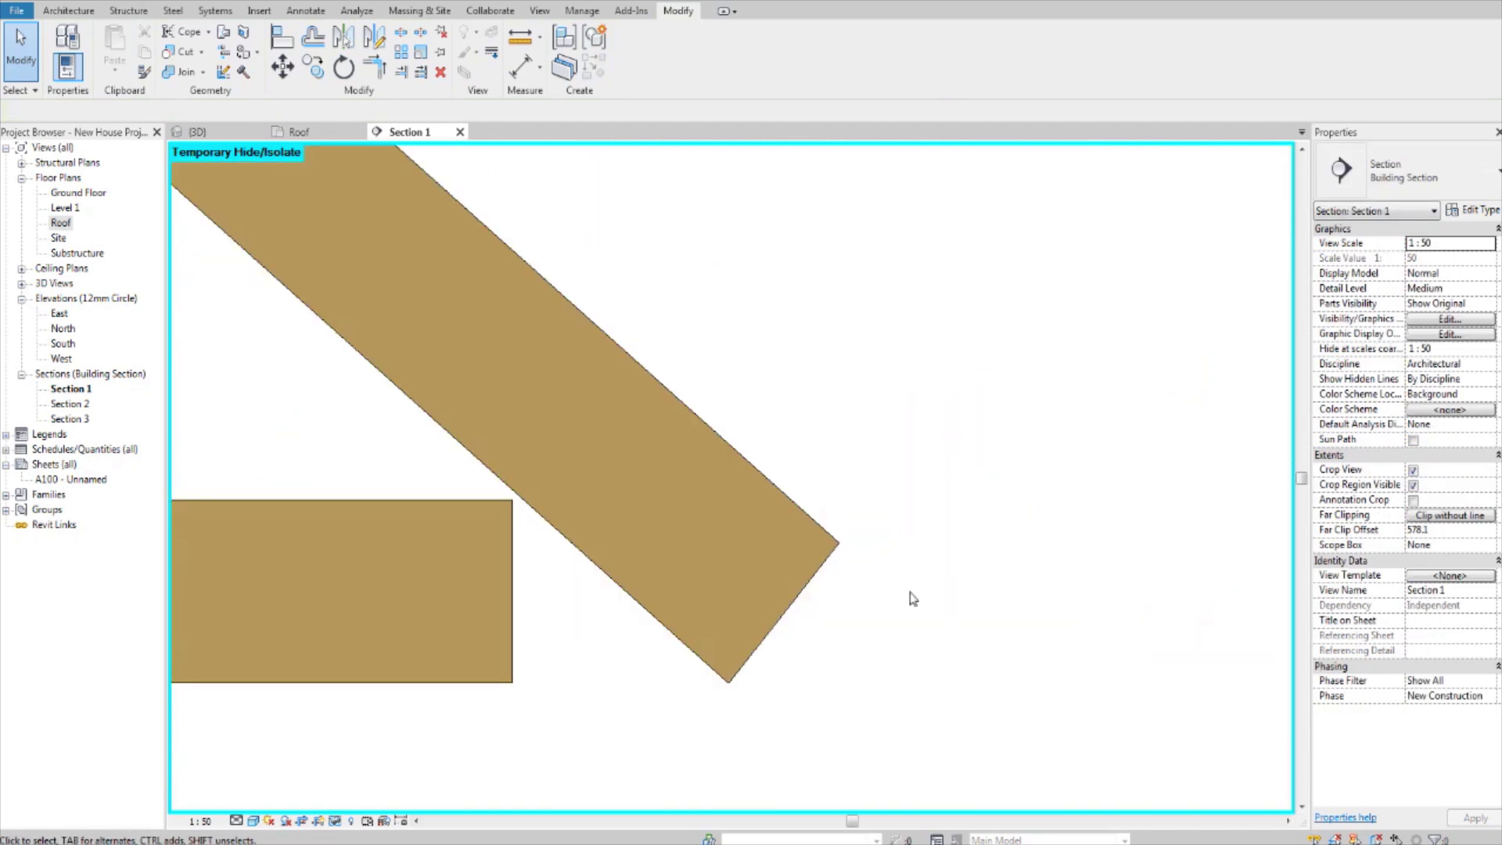
scroll(327, 524, "up", 3)
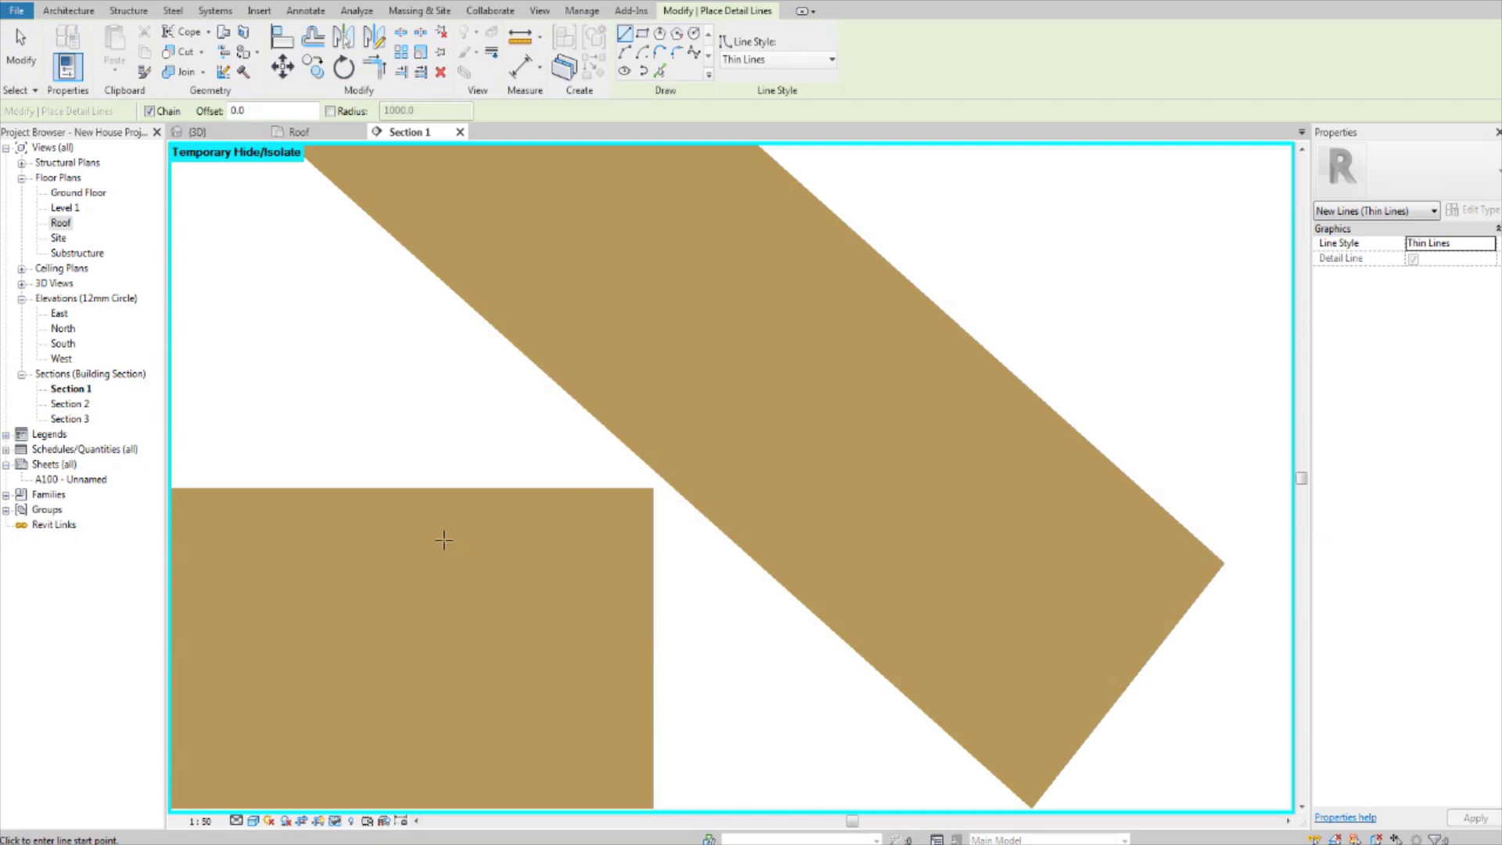
middle_click_drag(630, 562, 572, 454)
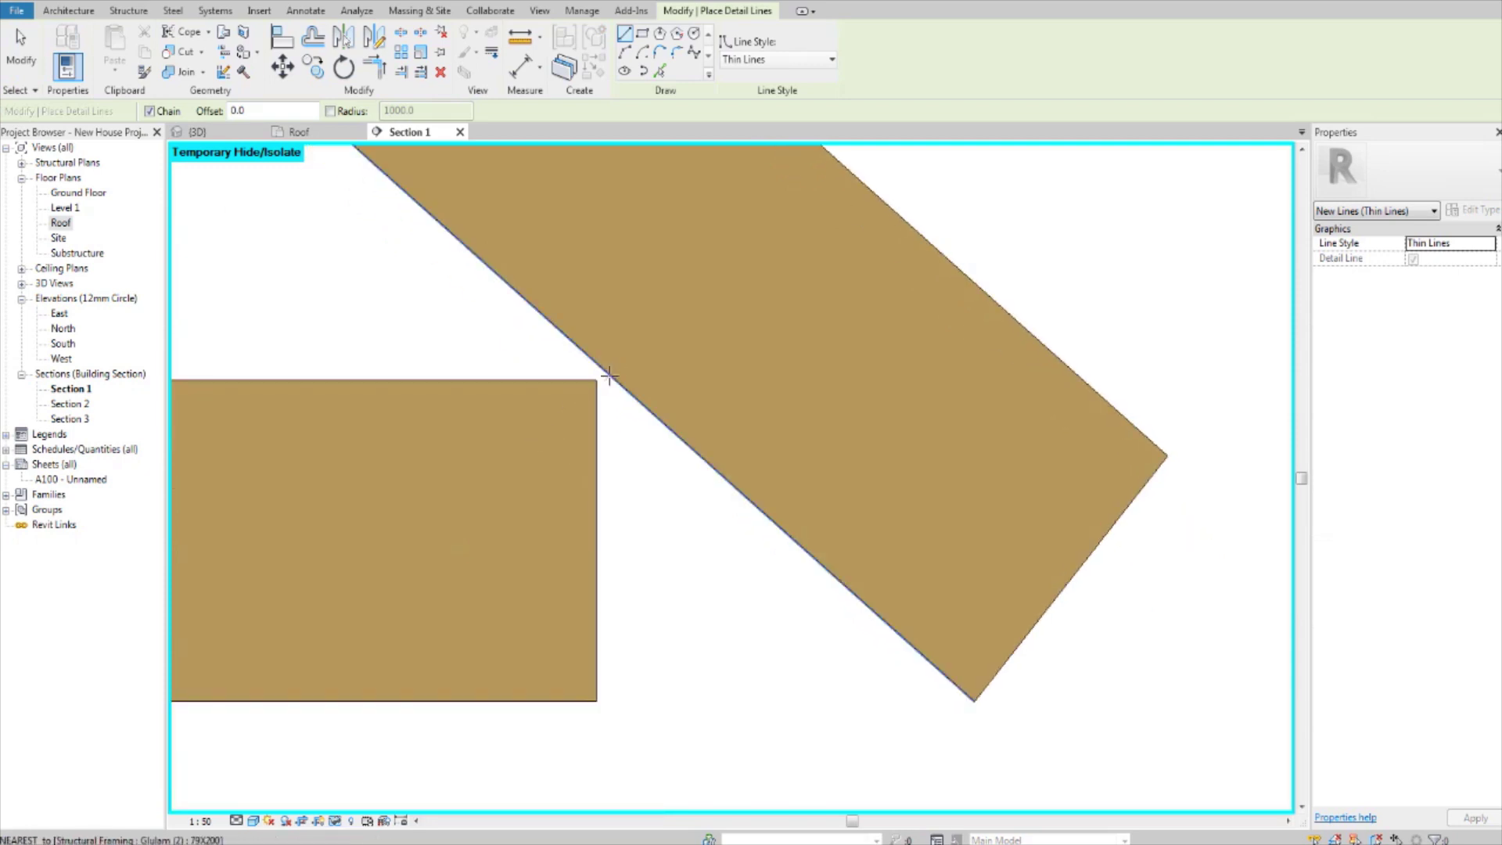
left_click(597, 379)
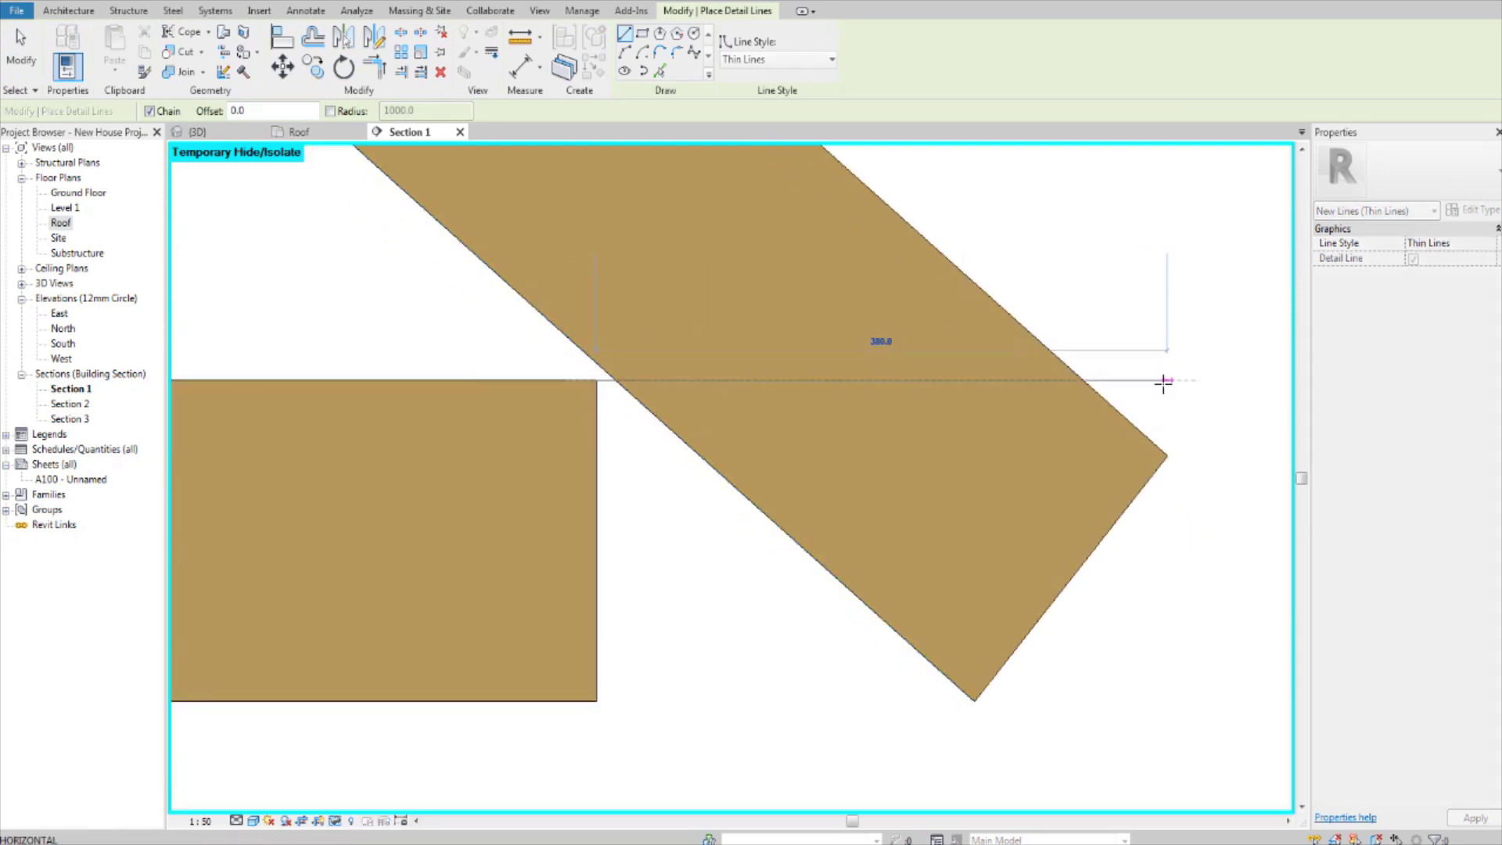
left_click(1084, 381)
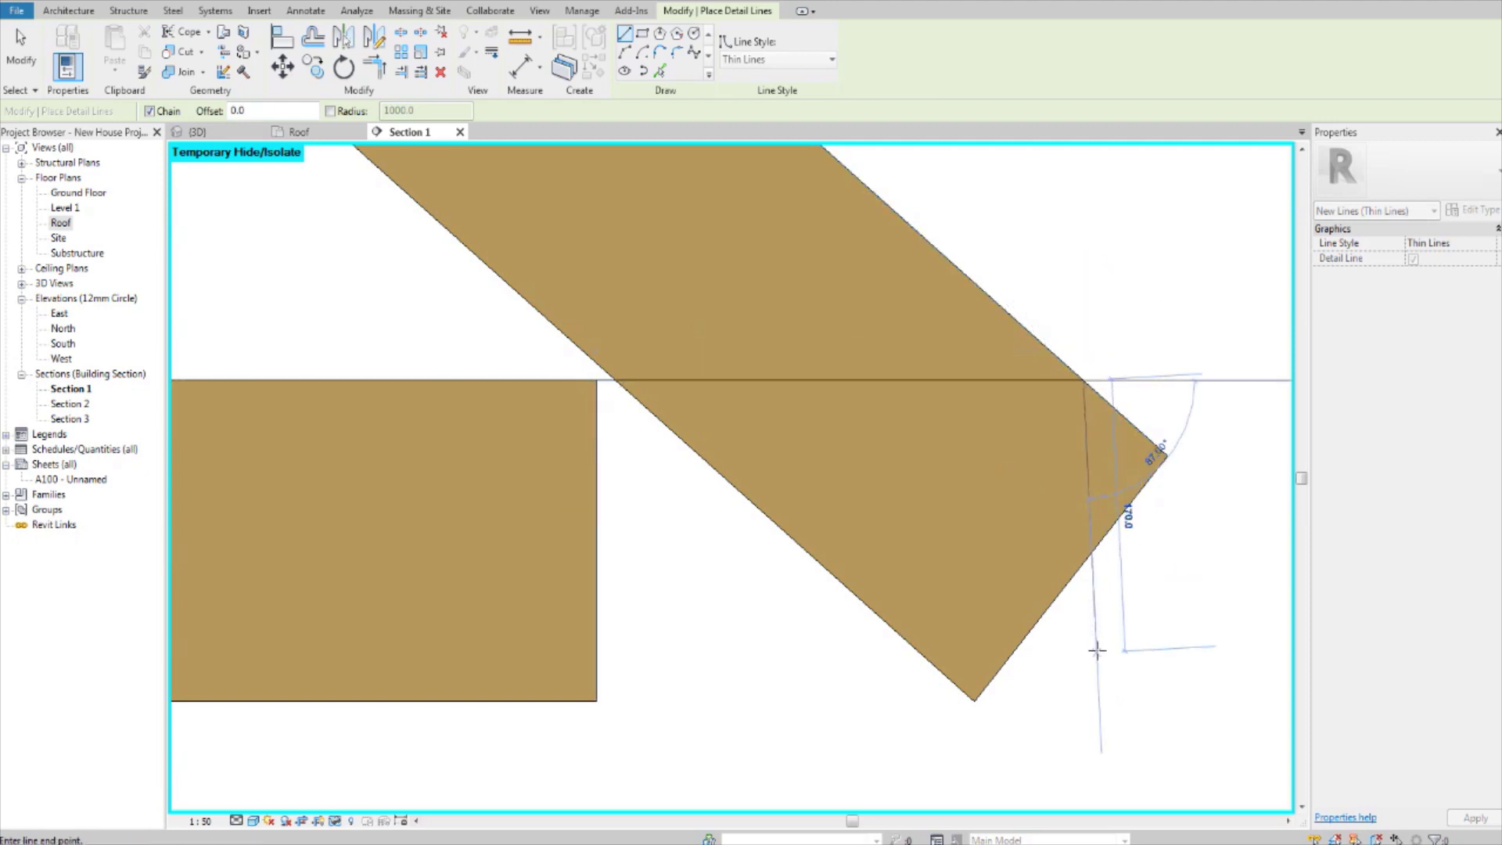
left_click(1084, 693)
key("Escape")
key("Escape")
At the left heel, draw a vertical detail line down from where the rafter's outer edge crosses the chord's top edge
scroll(1058, 583, "down", 5)
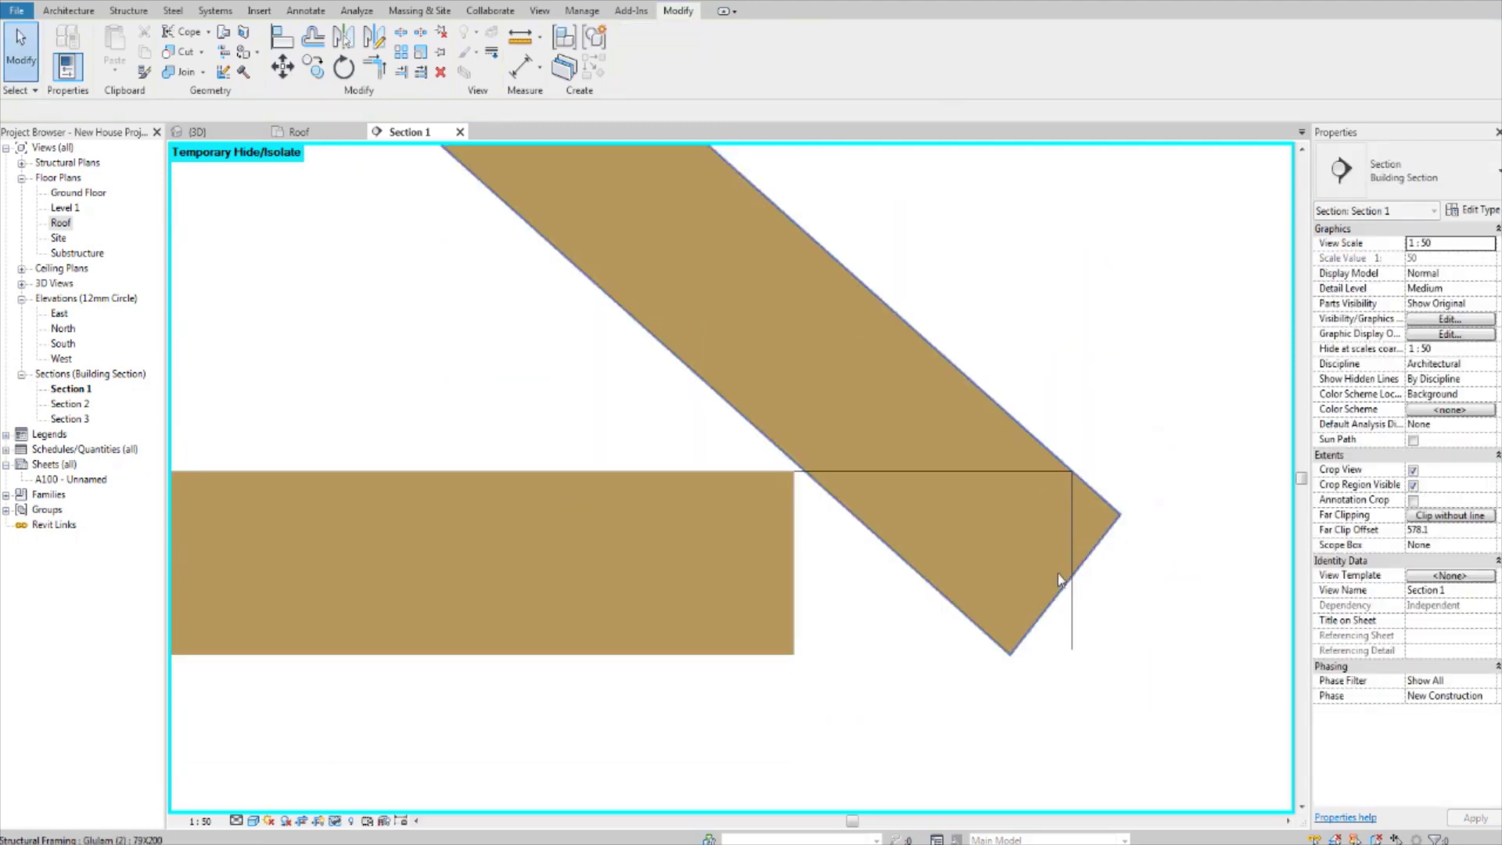
middle_click_drag(686, 526, 1121, 506)
scroll(1122, 505, "down", 3)
middle_click_drag(430, 540, 1390, 588)
scroll(821, 548, "up", 5)
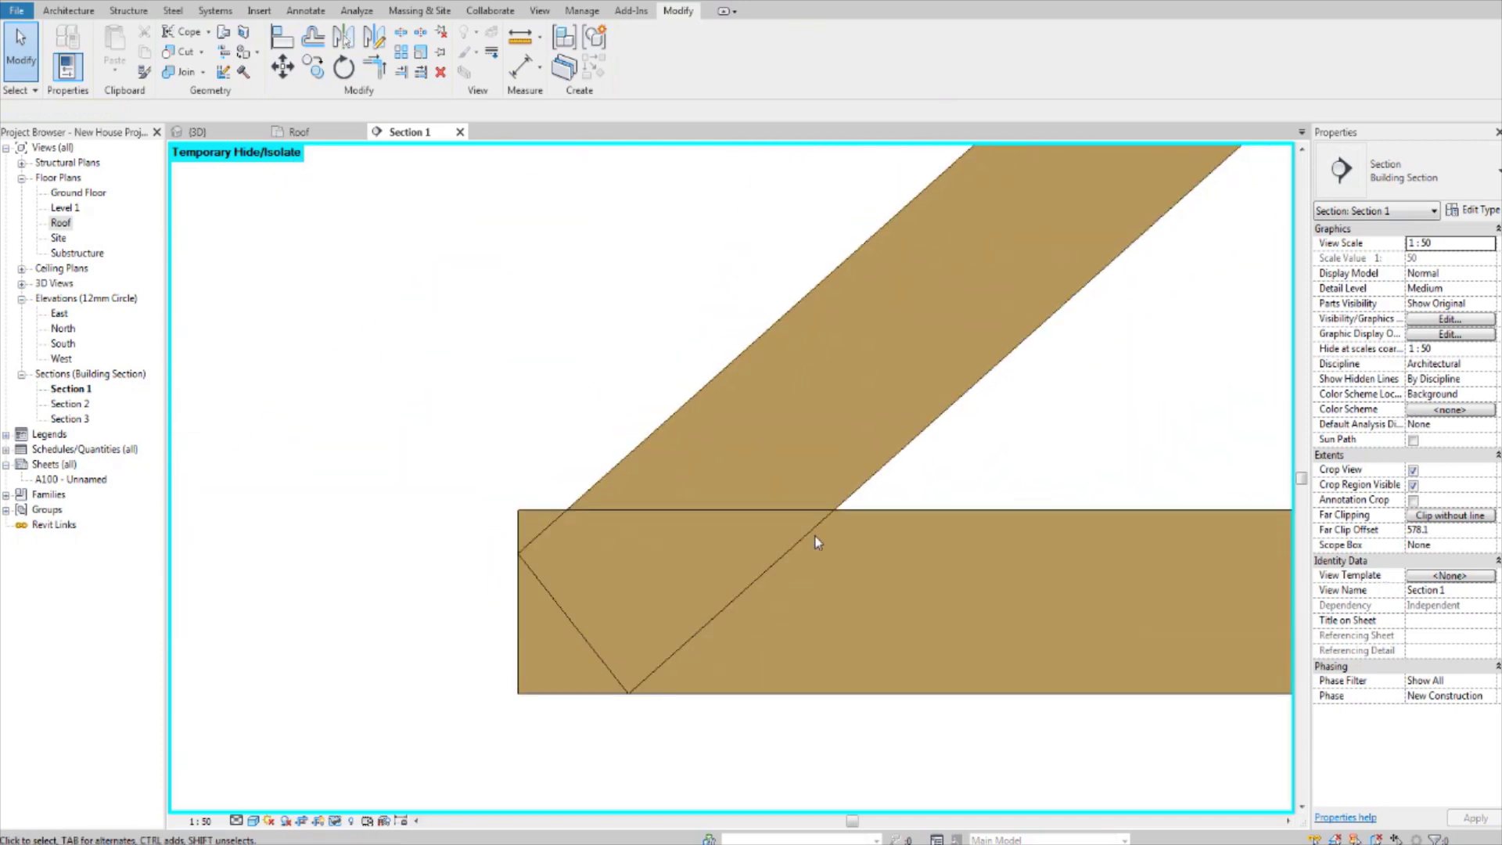
key("l")
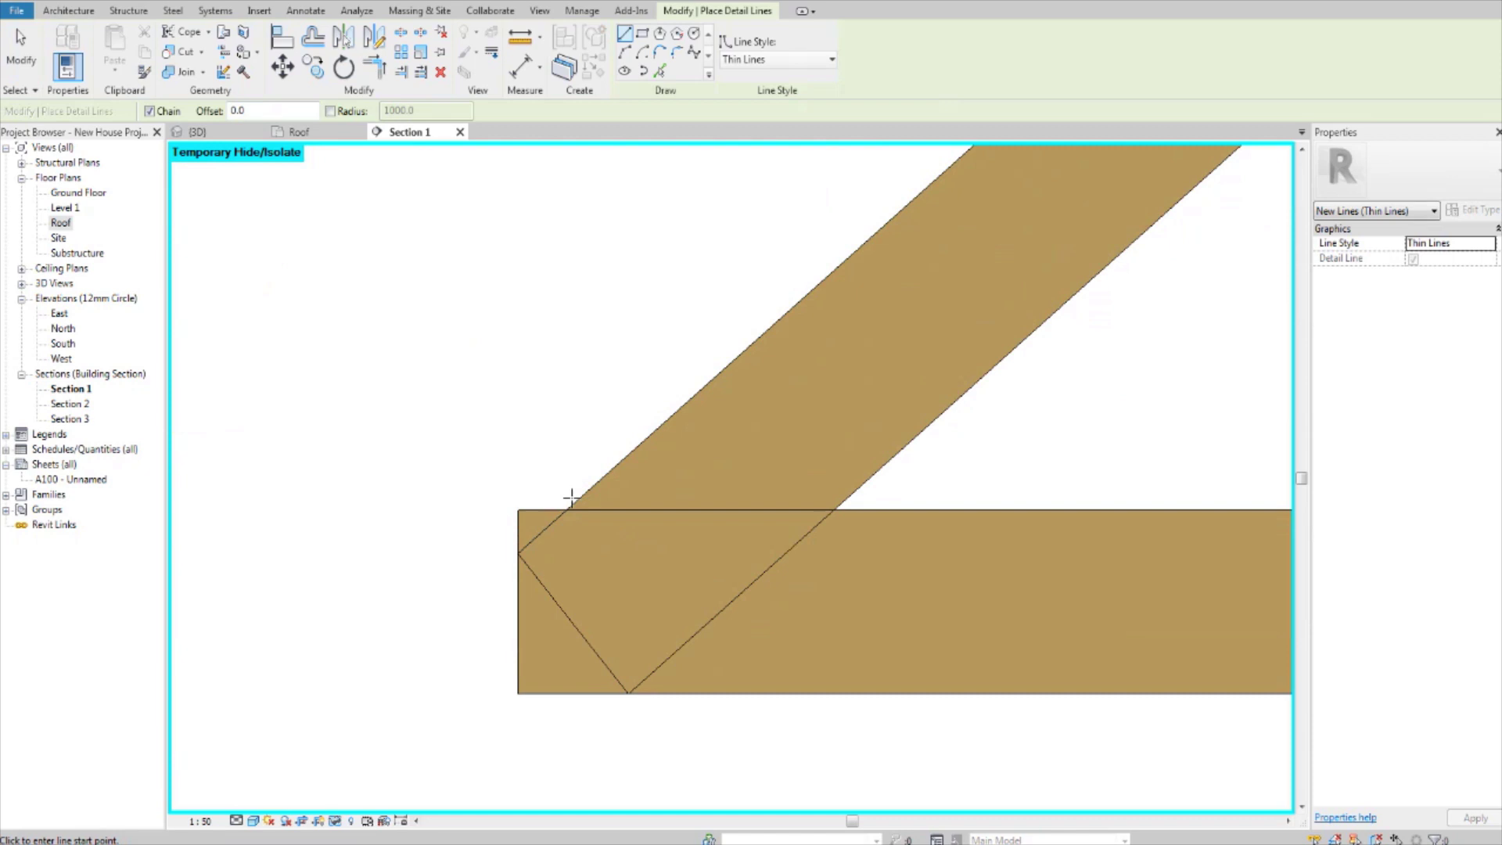
left_click(567, 510)
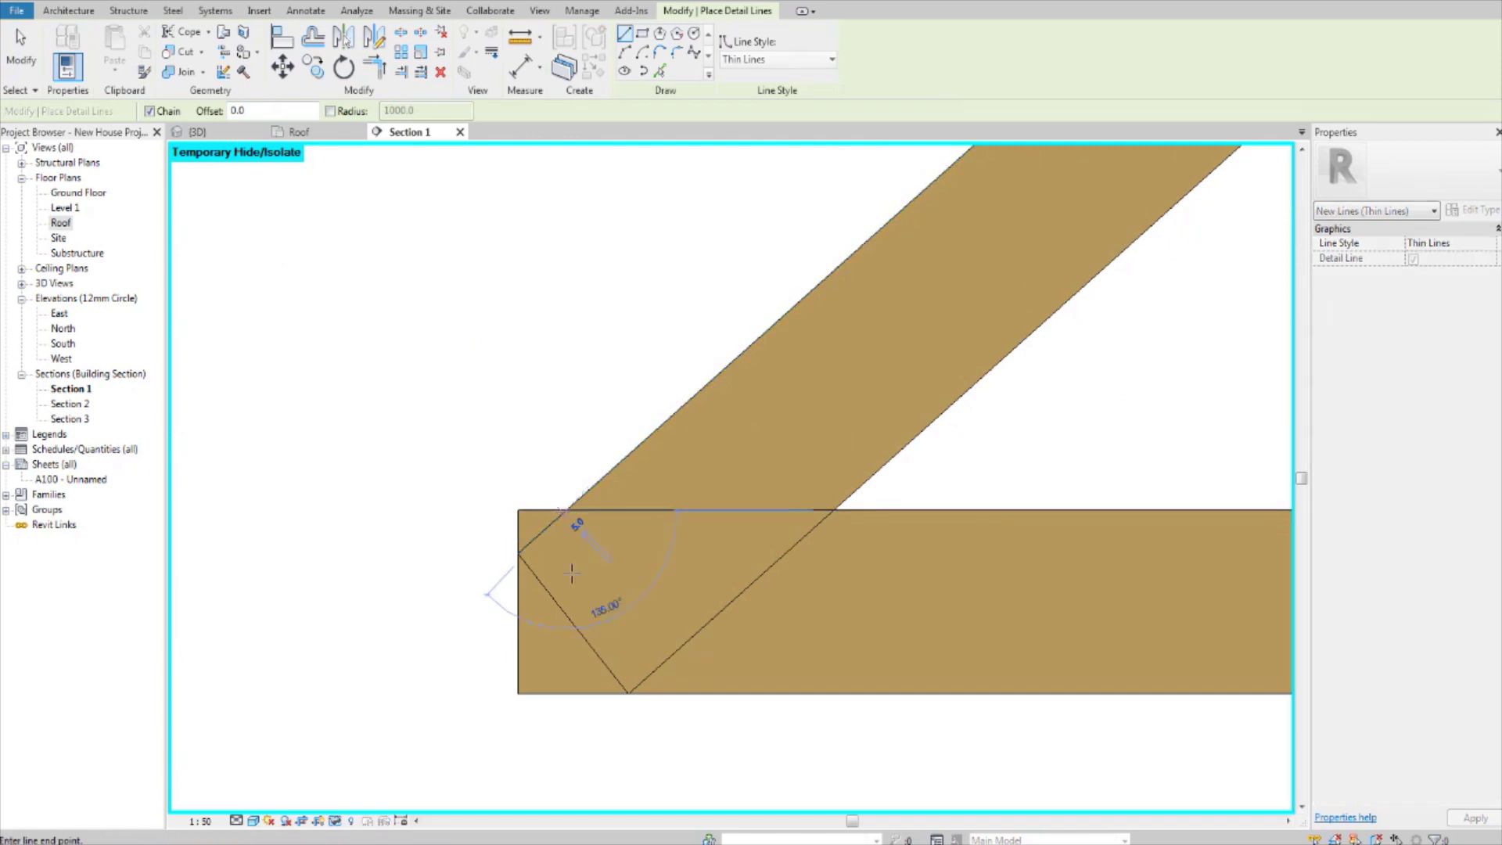
left_click(562, 738)
key("Escape")
key("Escape")
Pull the bottom chord's left end back to the inner vertical detail line
left_click(519, 604)
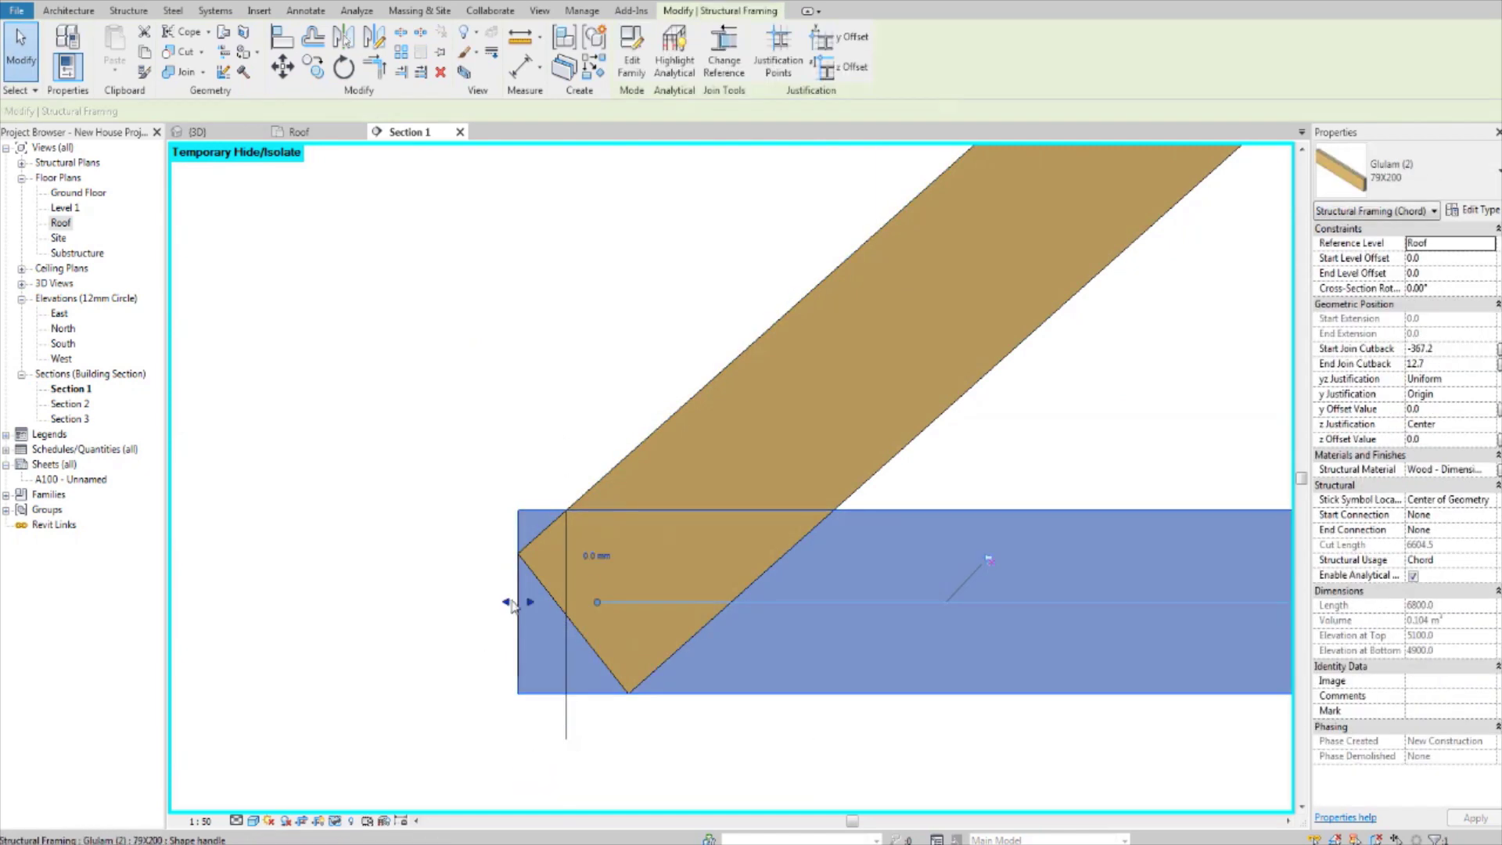
left_click_drag(564, 604, 566, 604)
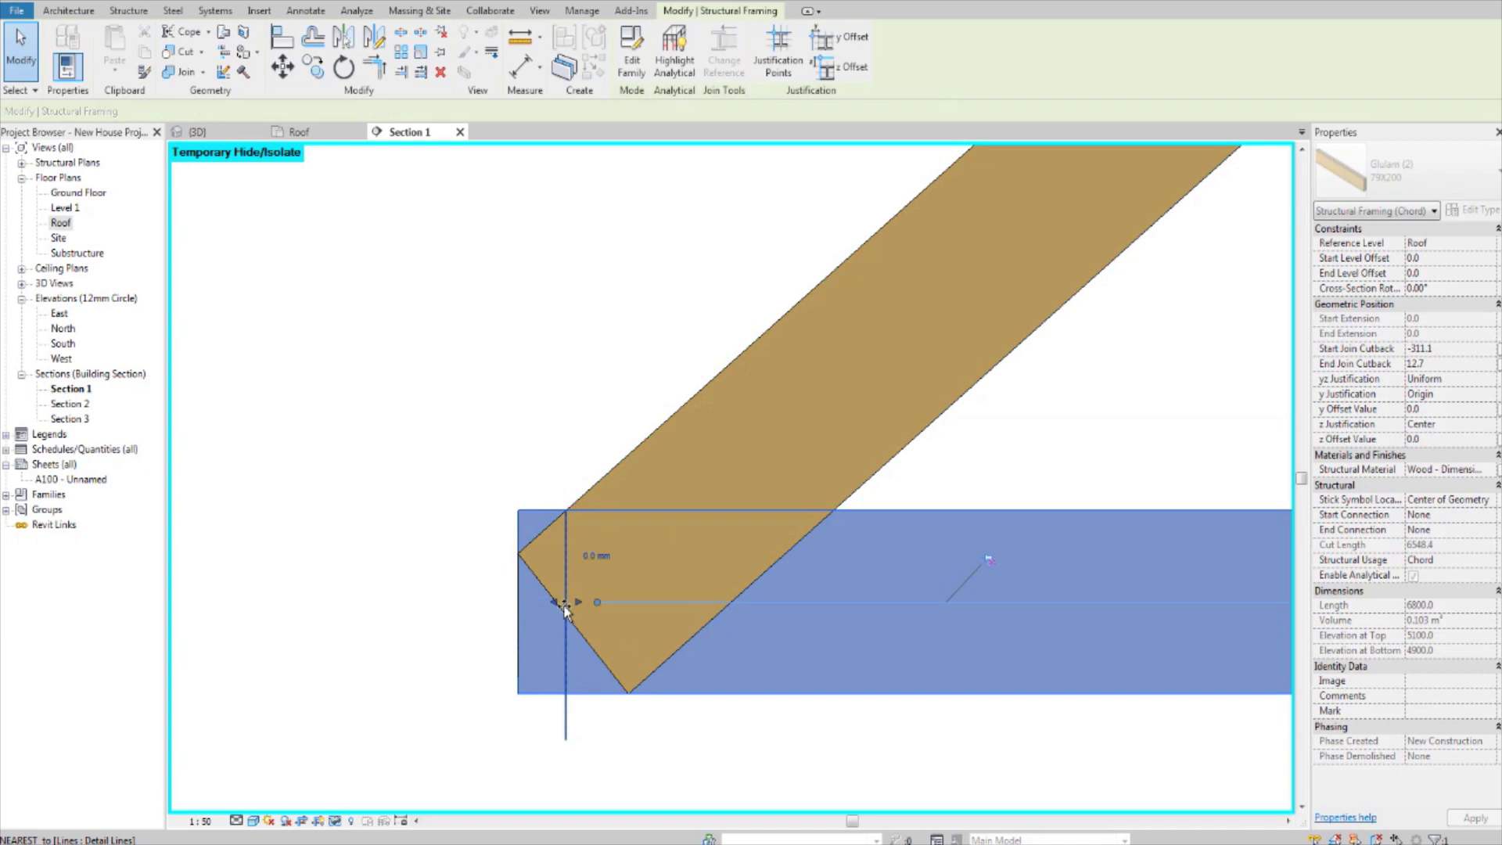
left_click(509, 404)
Stretch the bottom chord's right end to the vertical detail line at the right heel and dismiss the save reminder
scroll(504, 391, "down", 2)
middle_click_drag(1017, 470, 205, 516)
middle_click_drag(1166, 520, 179, 514)
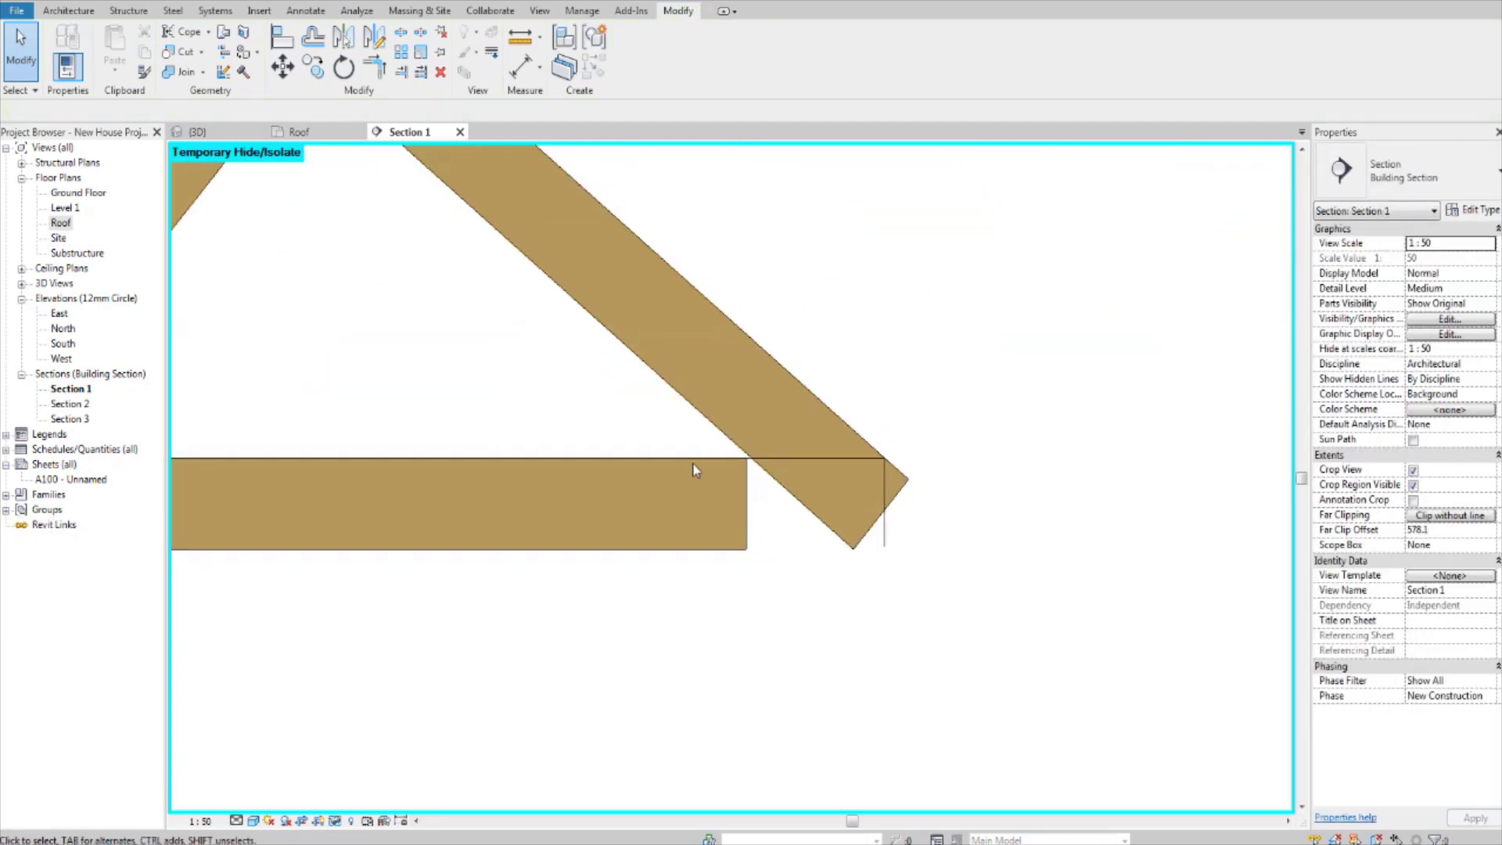
scroll(731, 460, "up", 2)
middle_click_drag(841, 485, 676, 495)
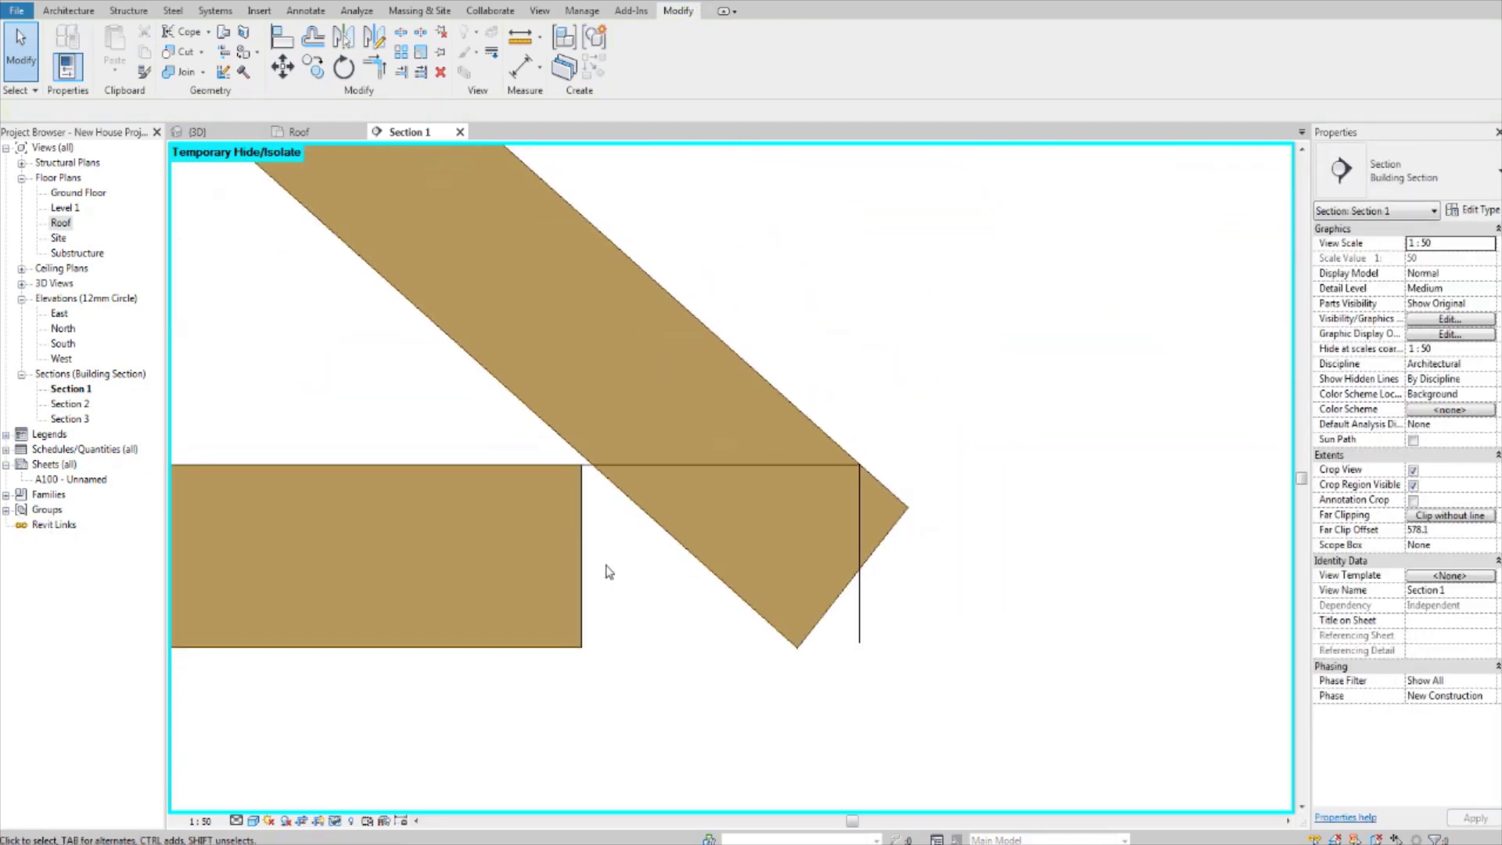
left_click(586, 523)
left_click_drag(742, 565, 863, 558)
left_click(961, 561)
scroll(961, 559, "down", 3)
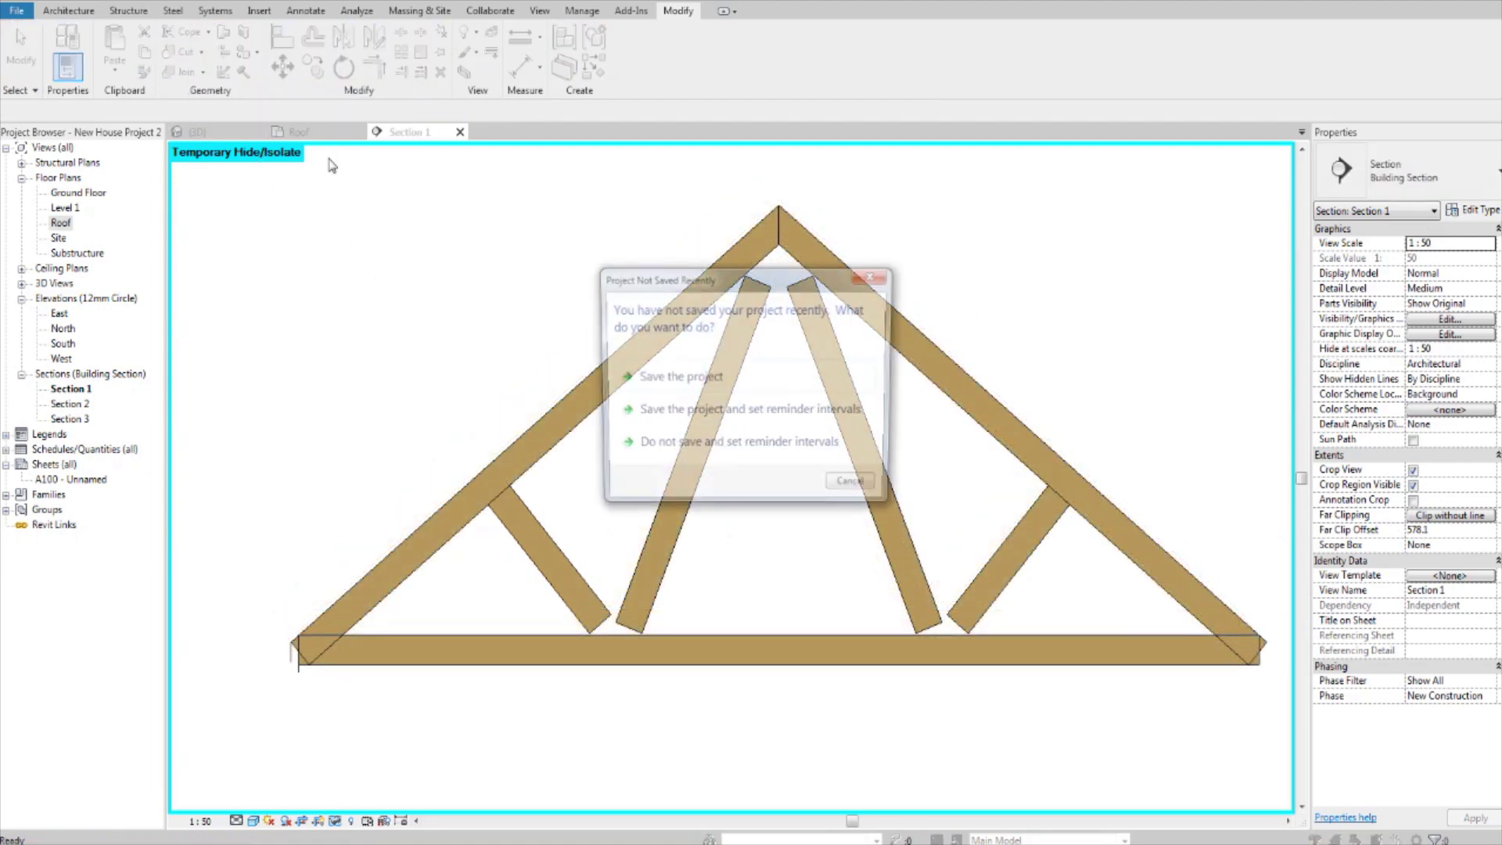
left_click(855, 489)
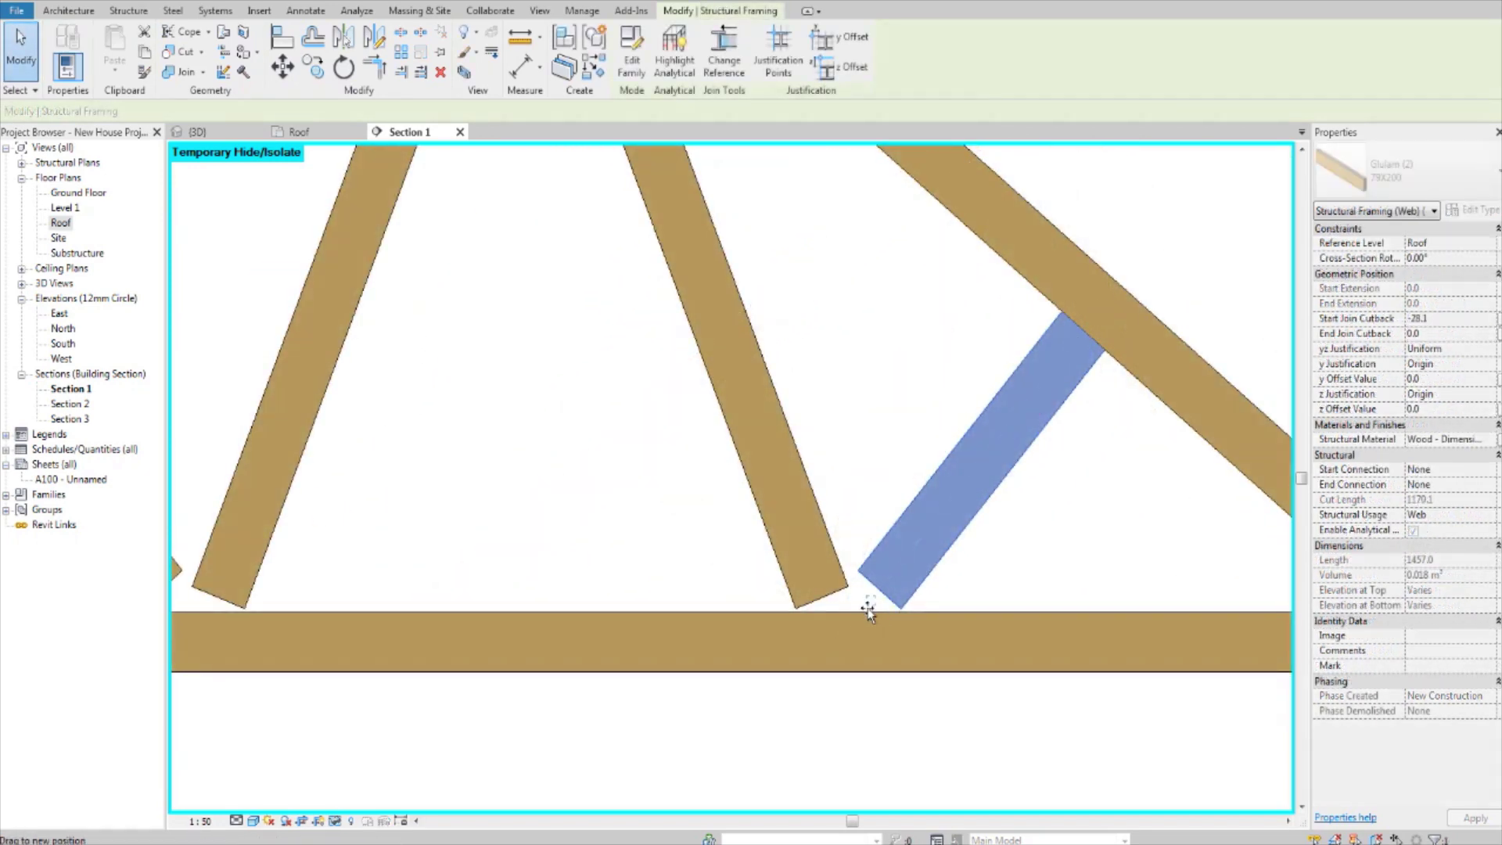
Stretch the lower ends of the short and long right-hand webs down into the bottom chord
left_click_drag(869, 604, 840, 628)
left_click(833, 599)
scroll(837, 609, "up", 2)
scroll(841, 628, "down", 2)
left_click(682, 563)
Stretch the lower end of the long left-hand web down into the bottom chord
middle_click_drag(588, 601, 1110, 581)
scroll(864, 564, "up", 2)
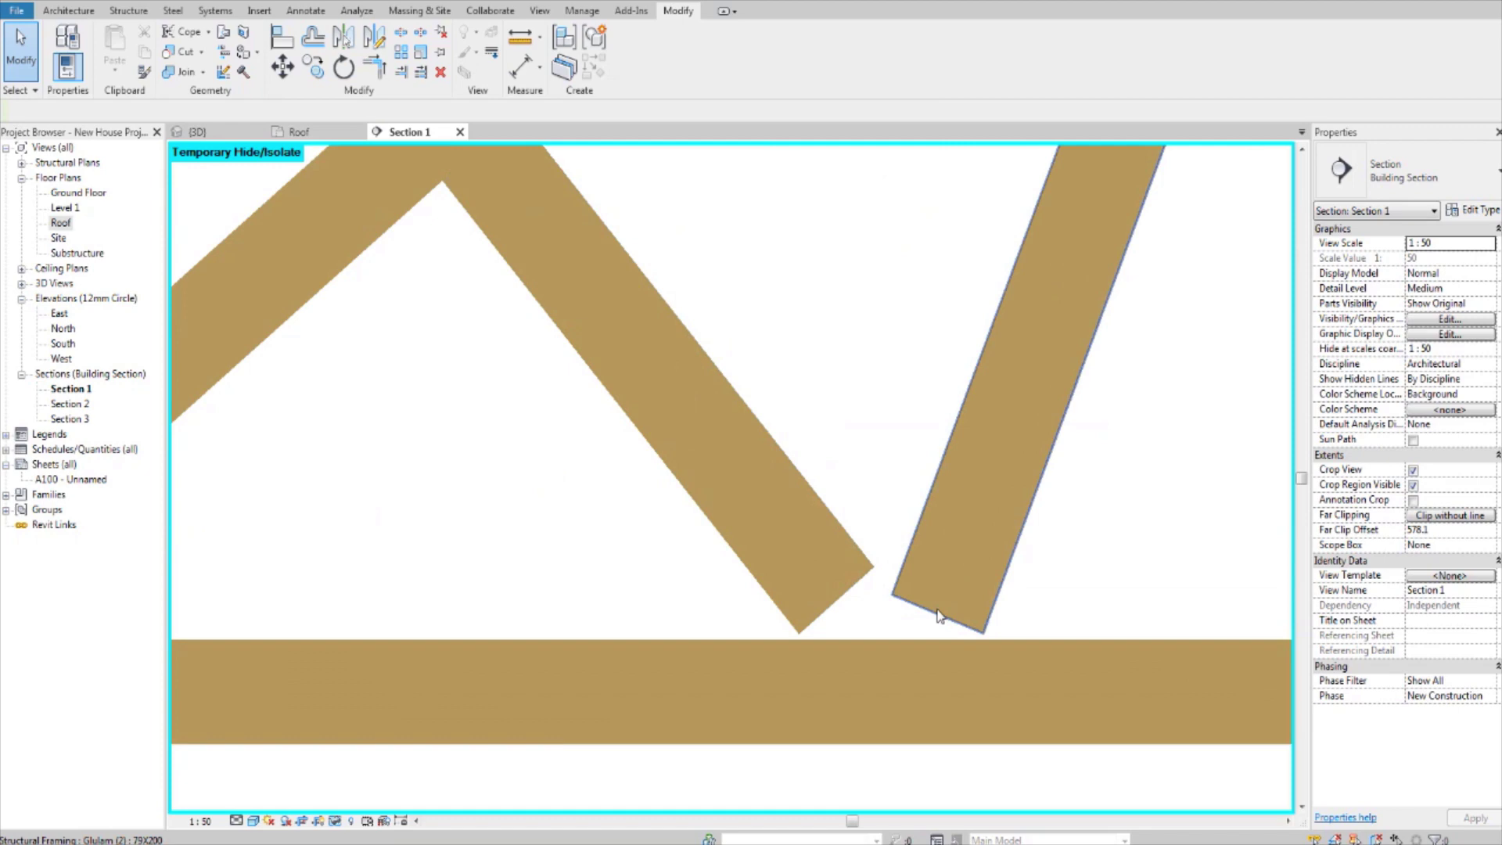
middle_click_drag(934, 613, 868, 576)
left_click(874, 587)
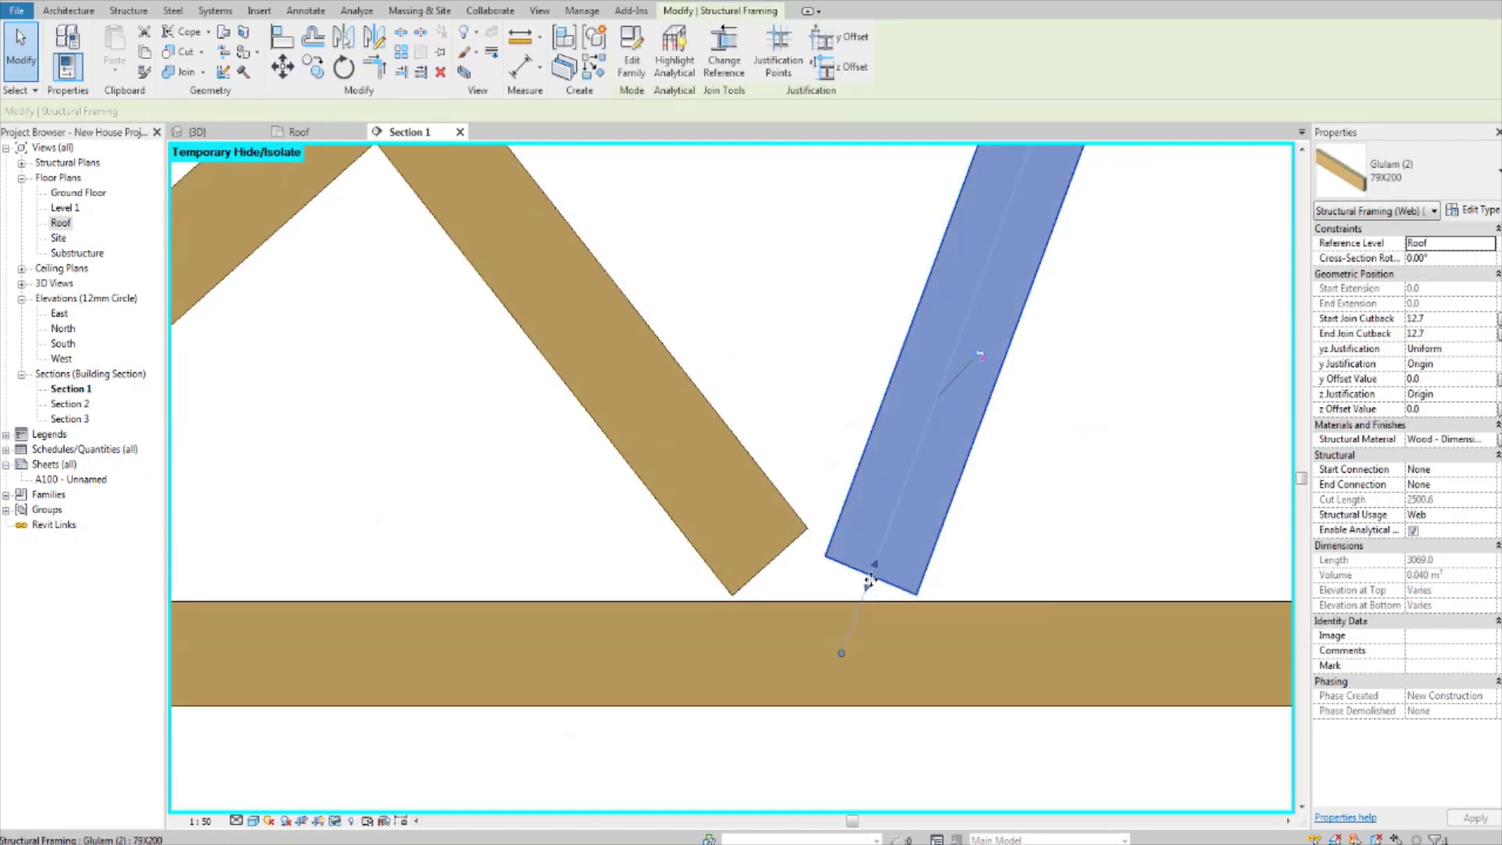
left_click_drag(866, 590, 850, 628)
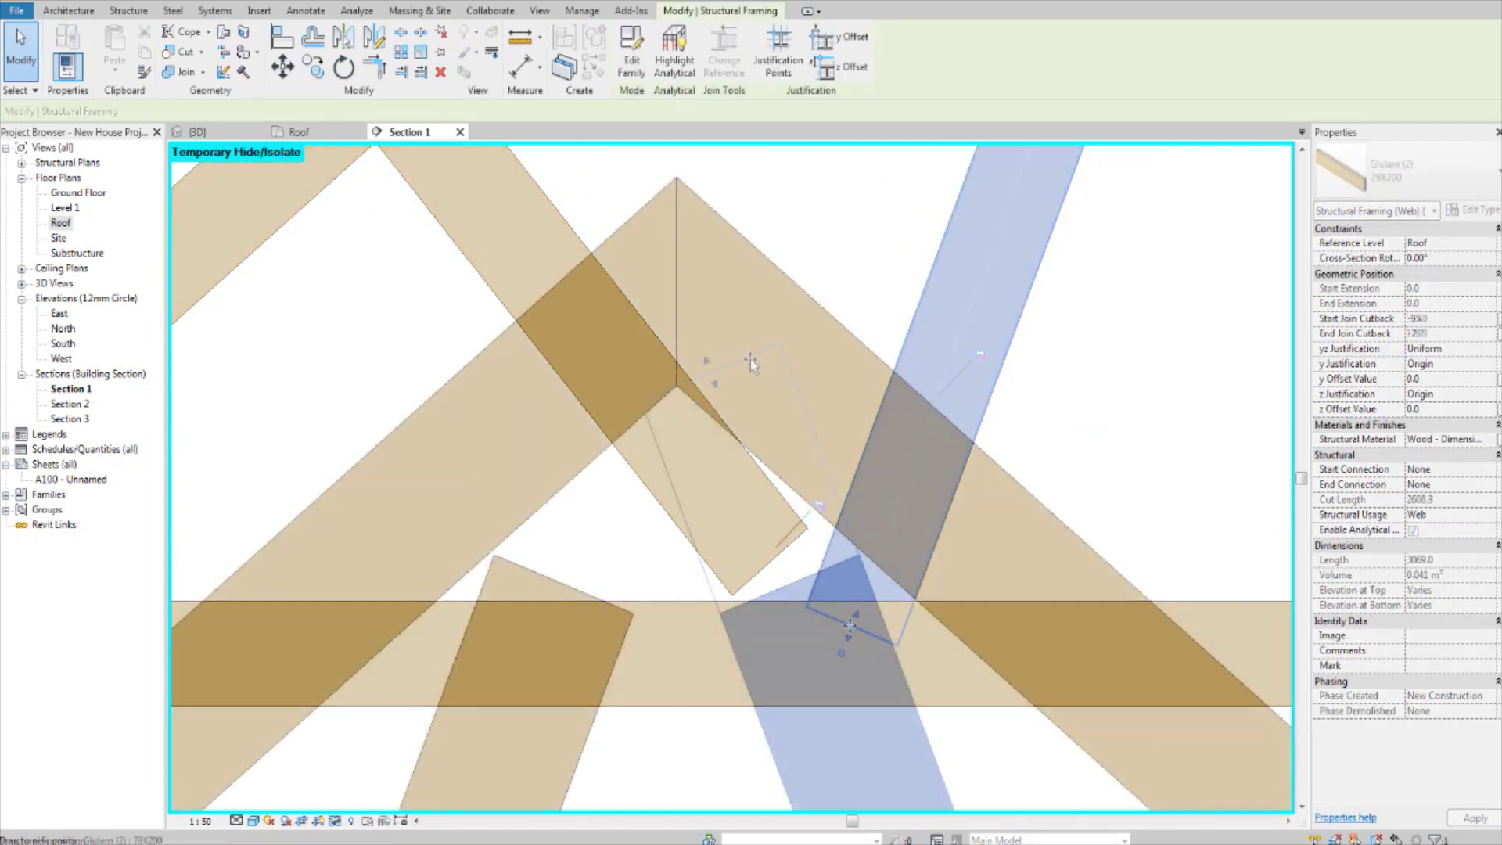
Stretch the upper end of the long right-hand web into the rafters at the truss's apex
left_click_drag(749, 358, 739, 369)
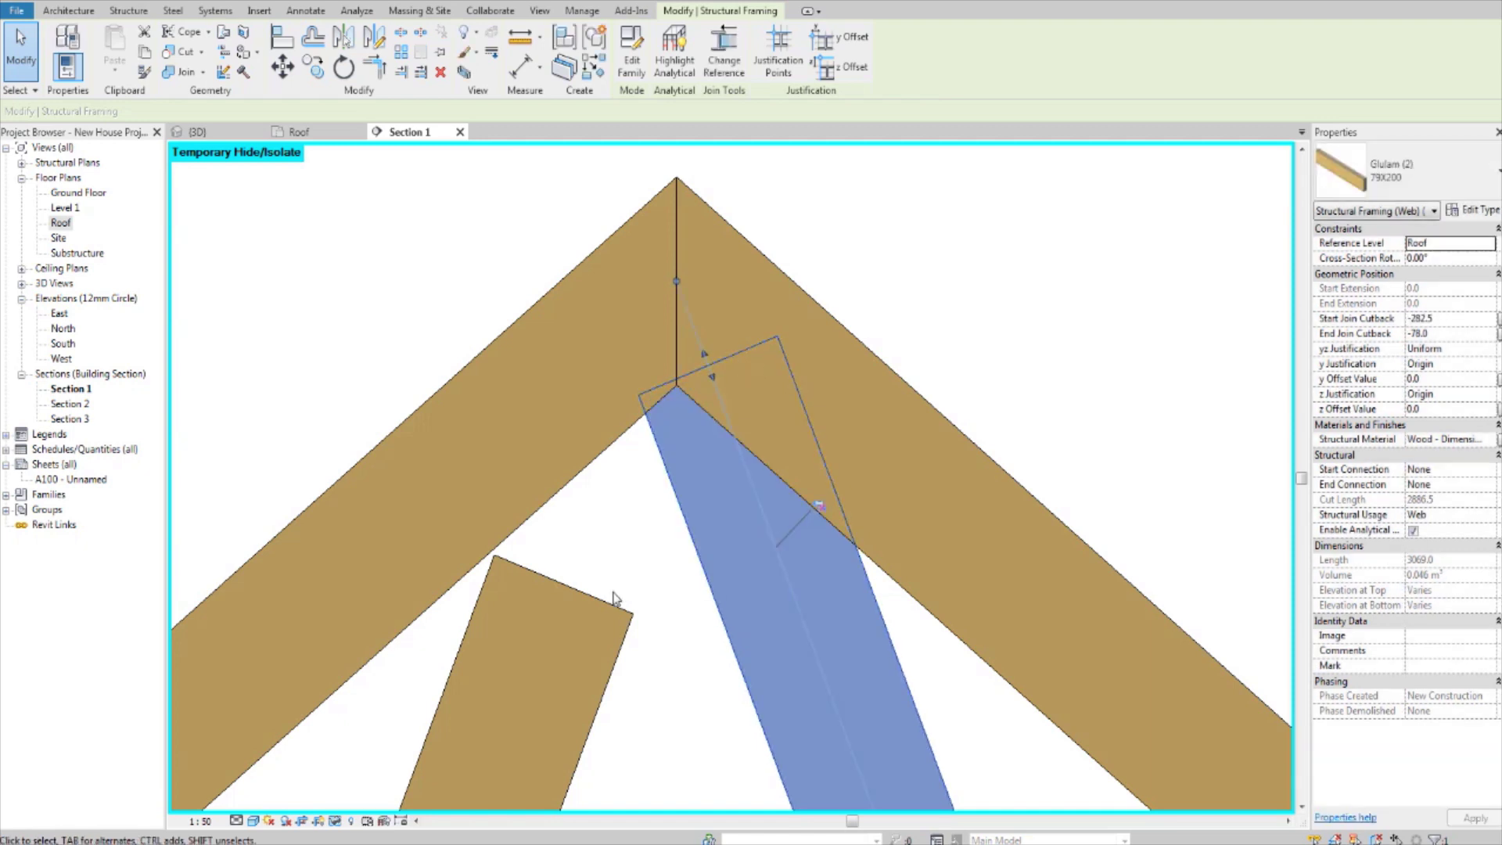
Stretch the upper end of the long left-hand web into the rafters at the truss's apex
left_click(590, 593)
left_click_drag(570, 576, 675, 383)
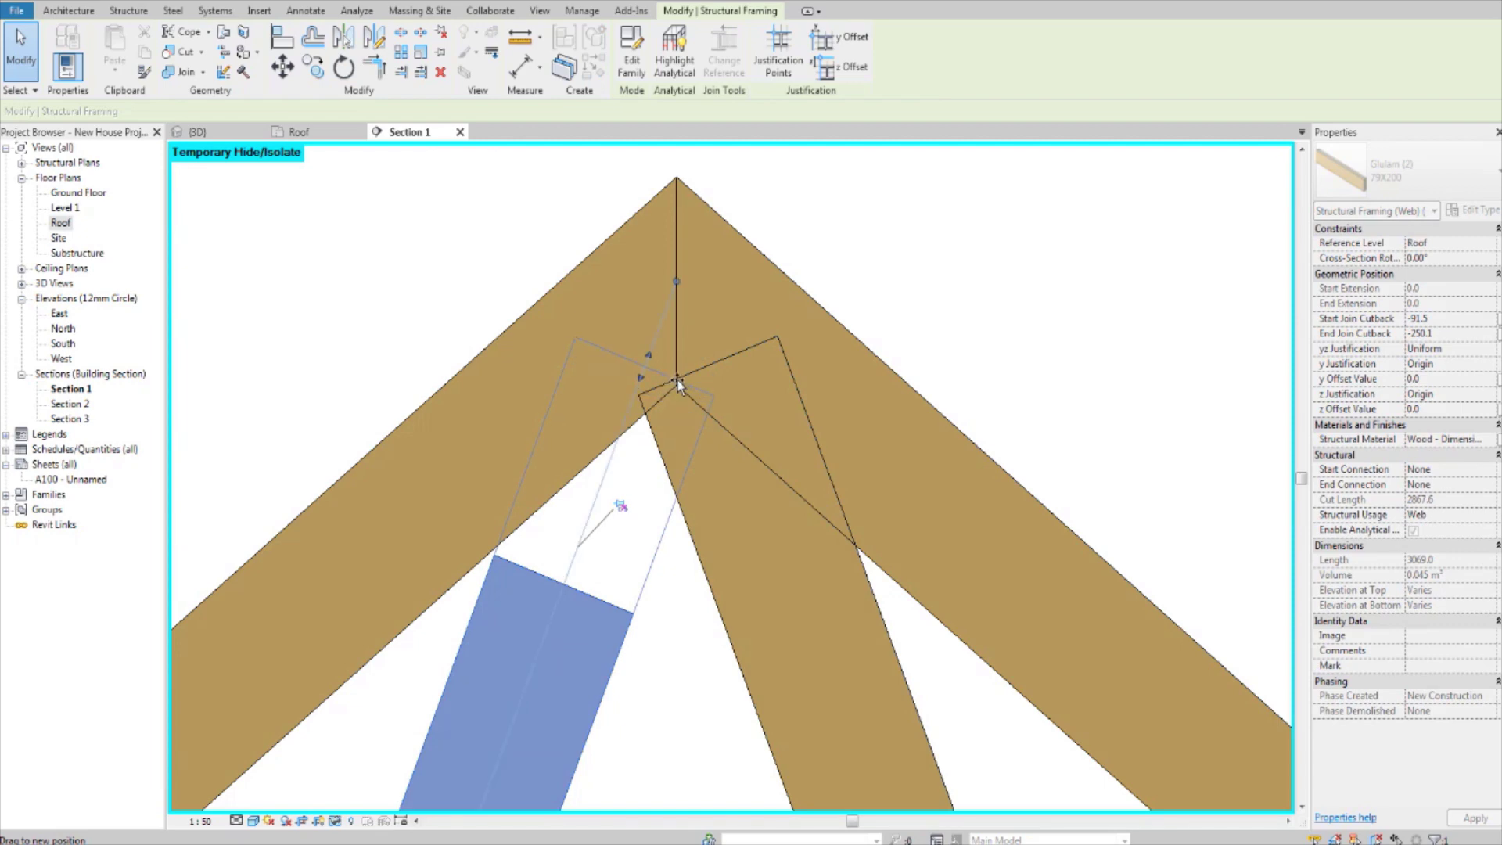
key("Escape")
scroll(516, 395, "down", 4)
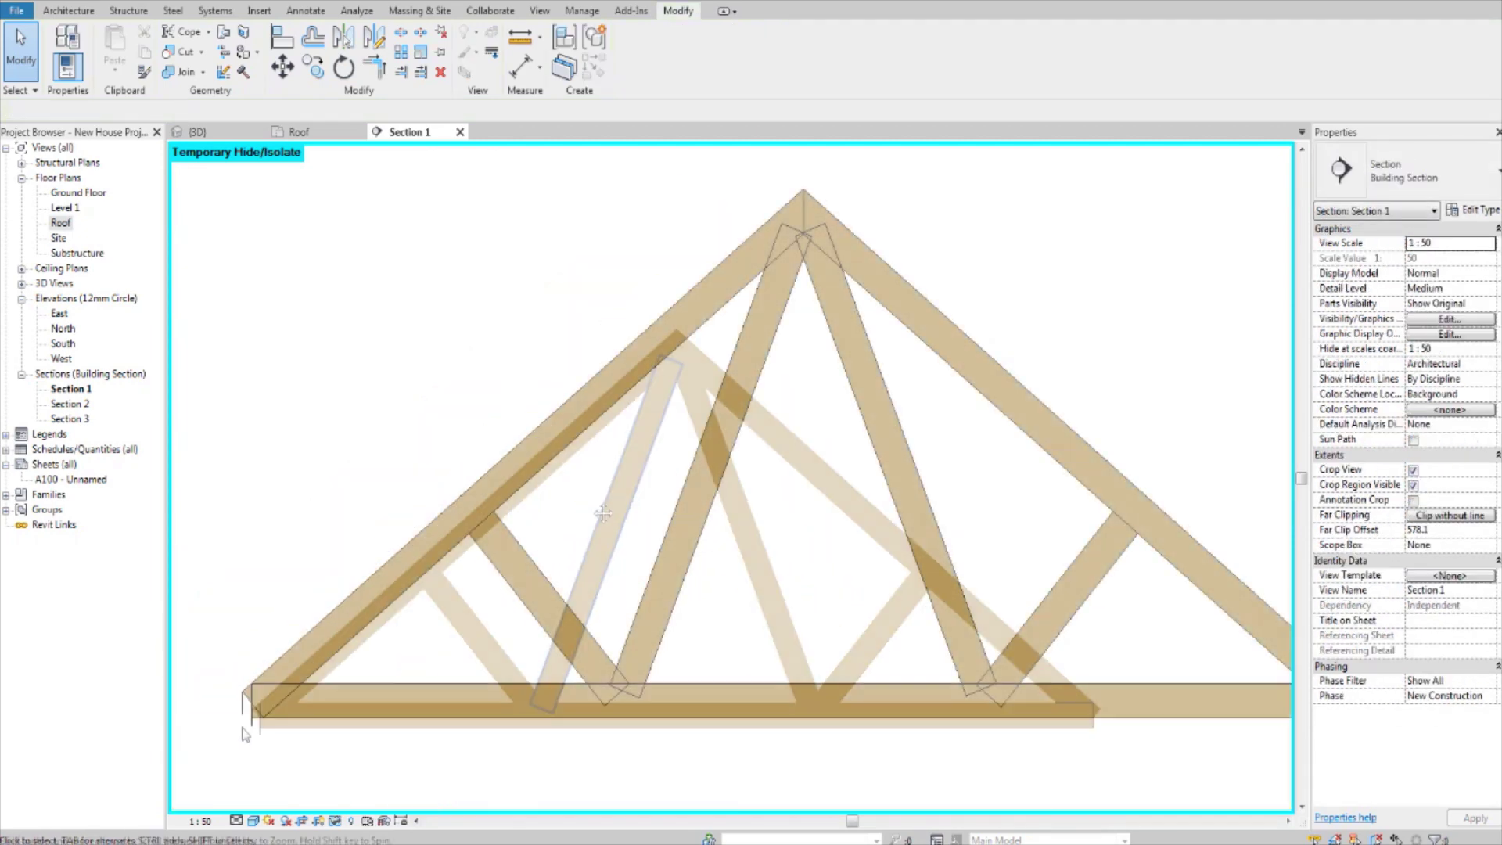
left_click(253, 731)
left_click(778, 731, "ctrl")
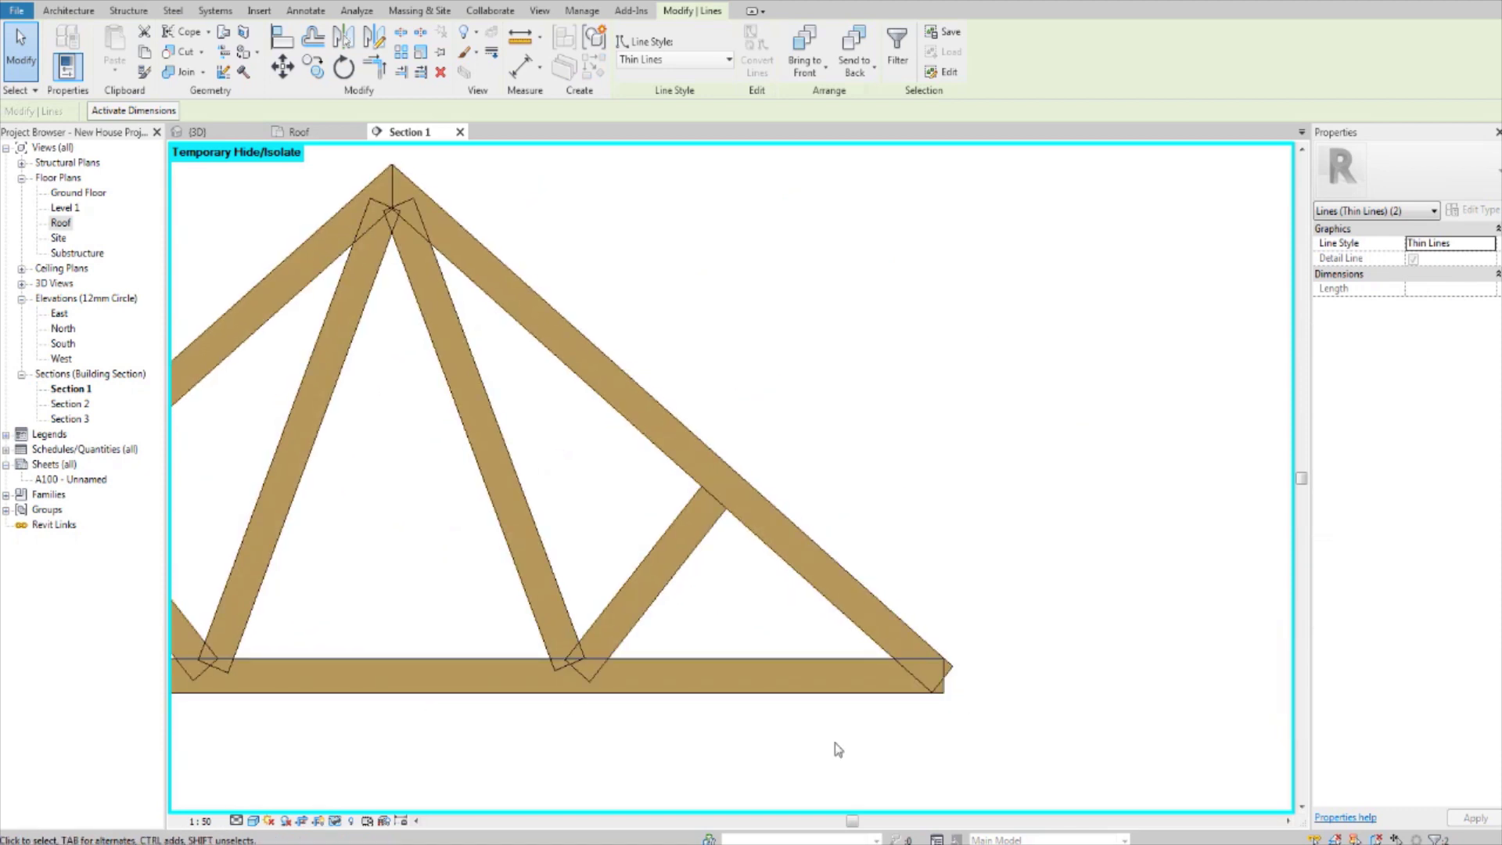
scroll(798, 666, "down", 1)
middle_click_drag(448, 549, 768, 577)
scroll(742, 540, "up", 2)
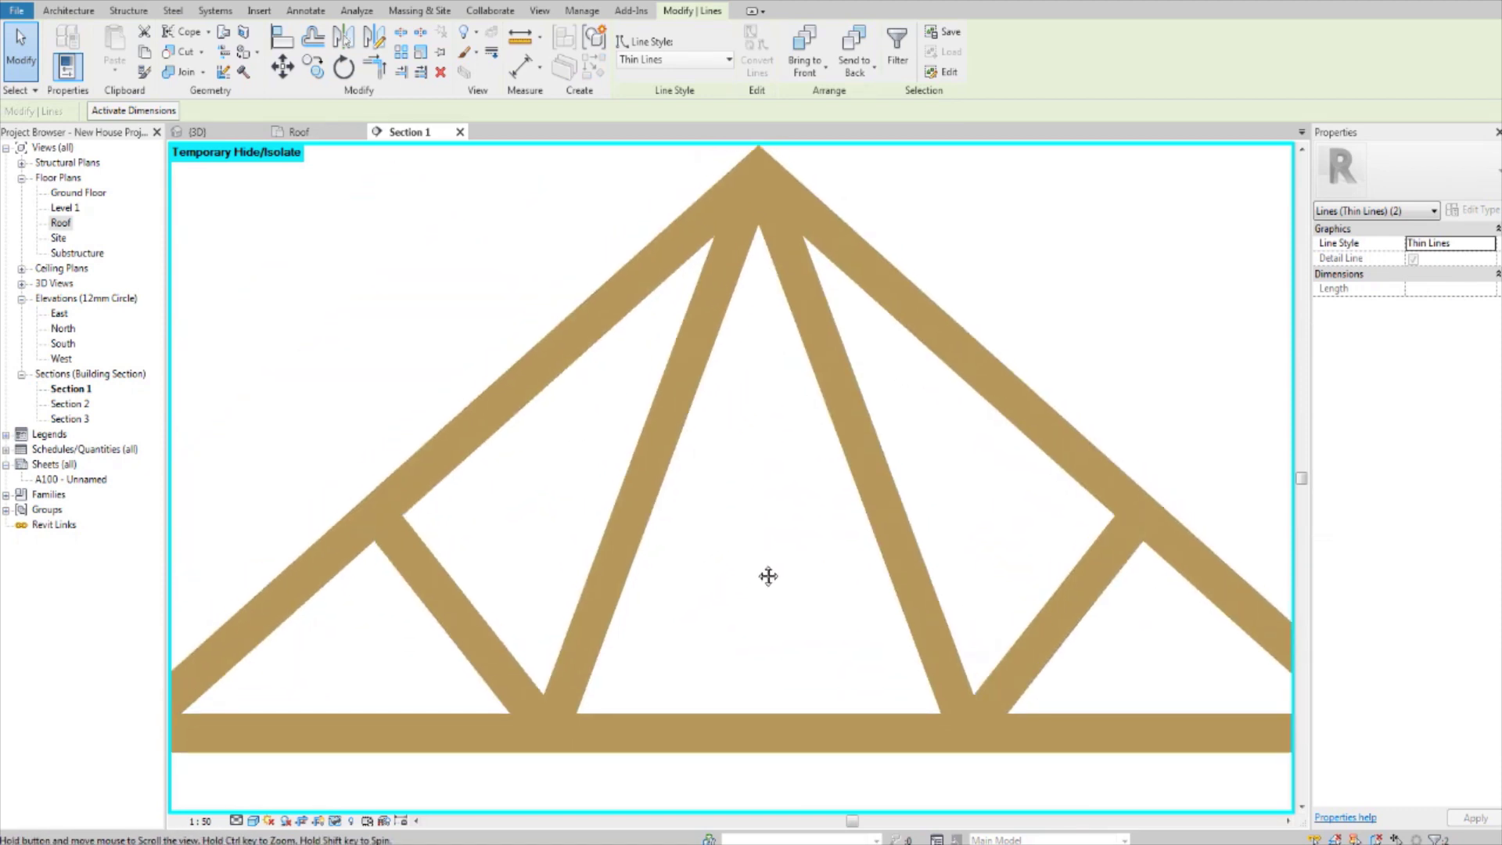
scroll(759, 567, "down", 2)
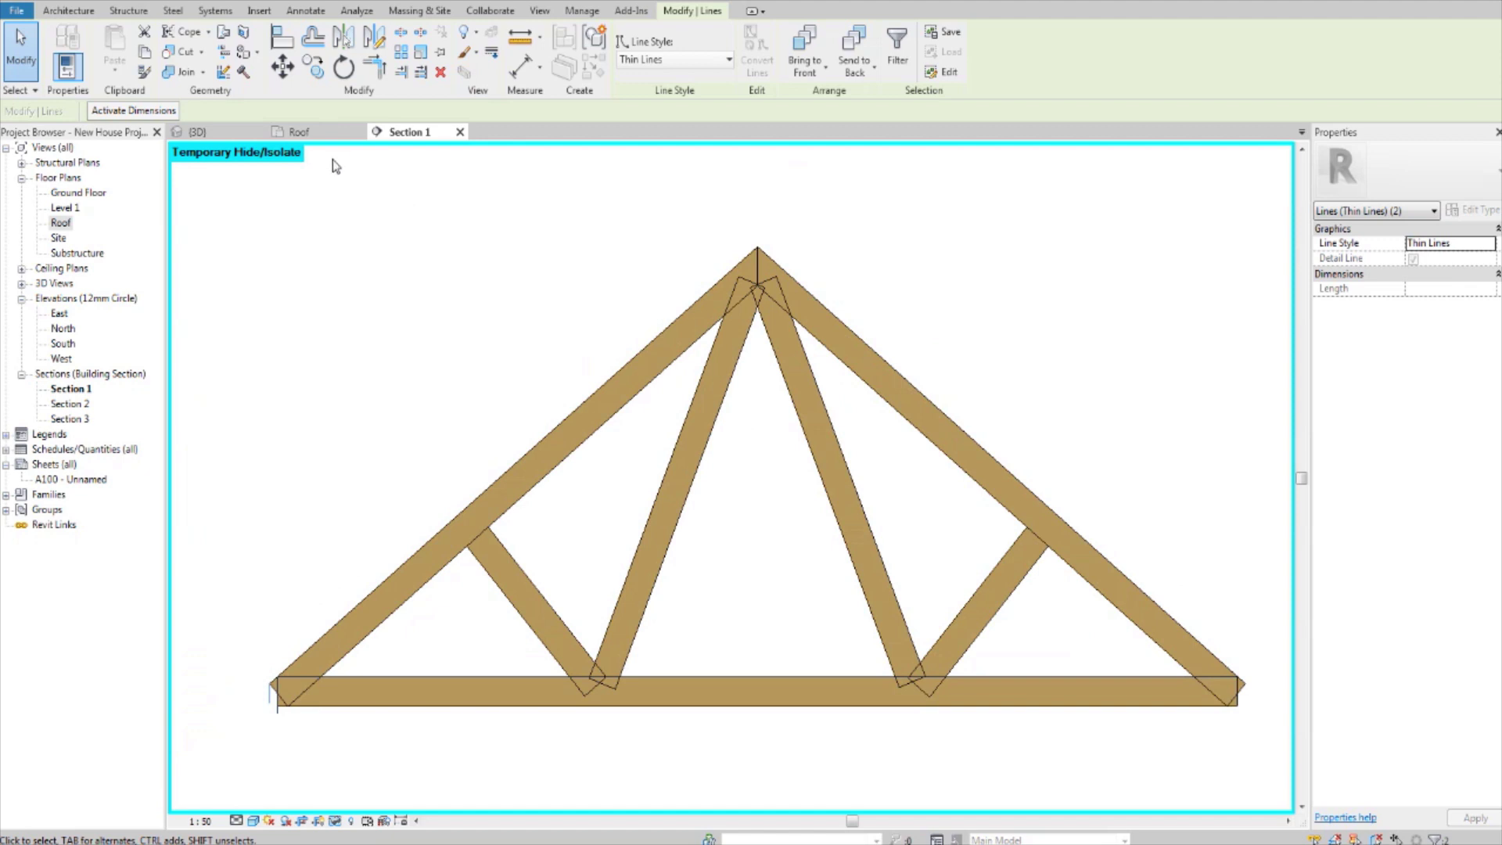
Cope the lower end of the left rafter against the bottom chord at the left heel
left_click(192, 37)
scroll(445, 540, "up", 4)
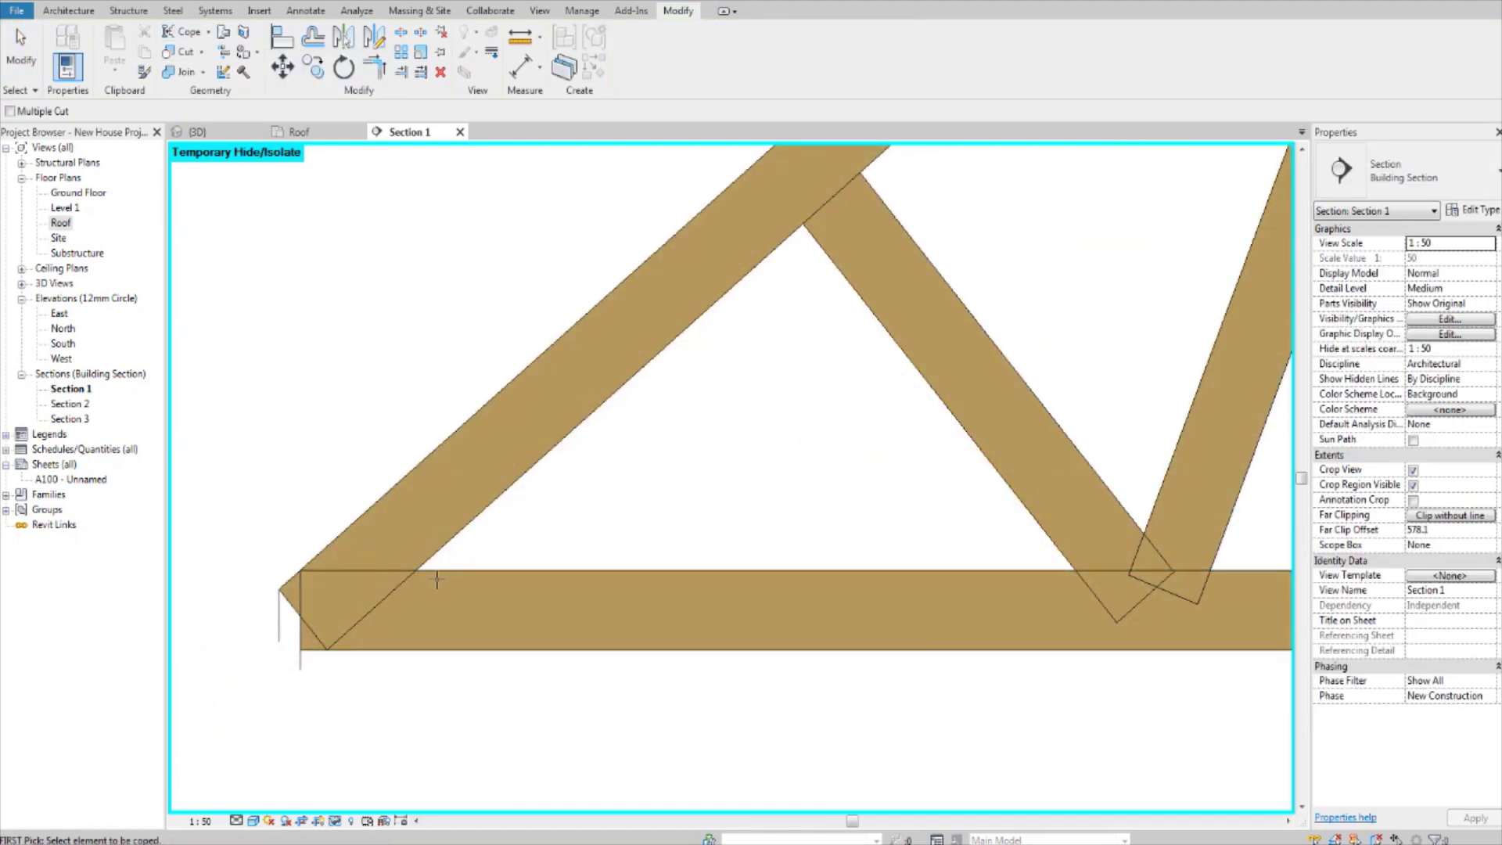
left_click(445, 540)
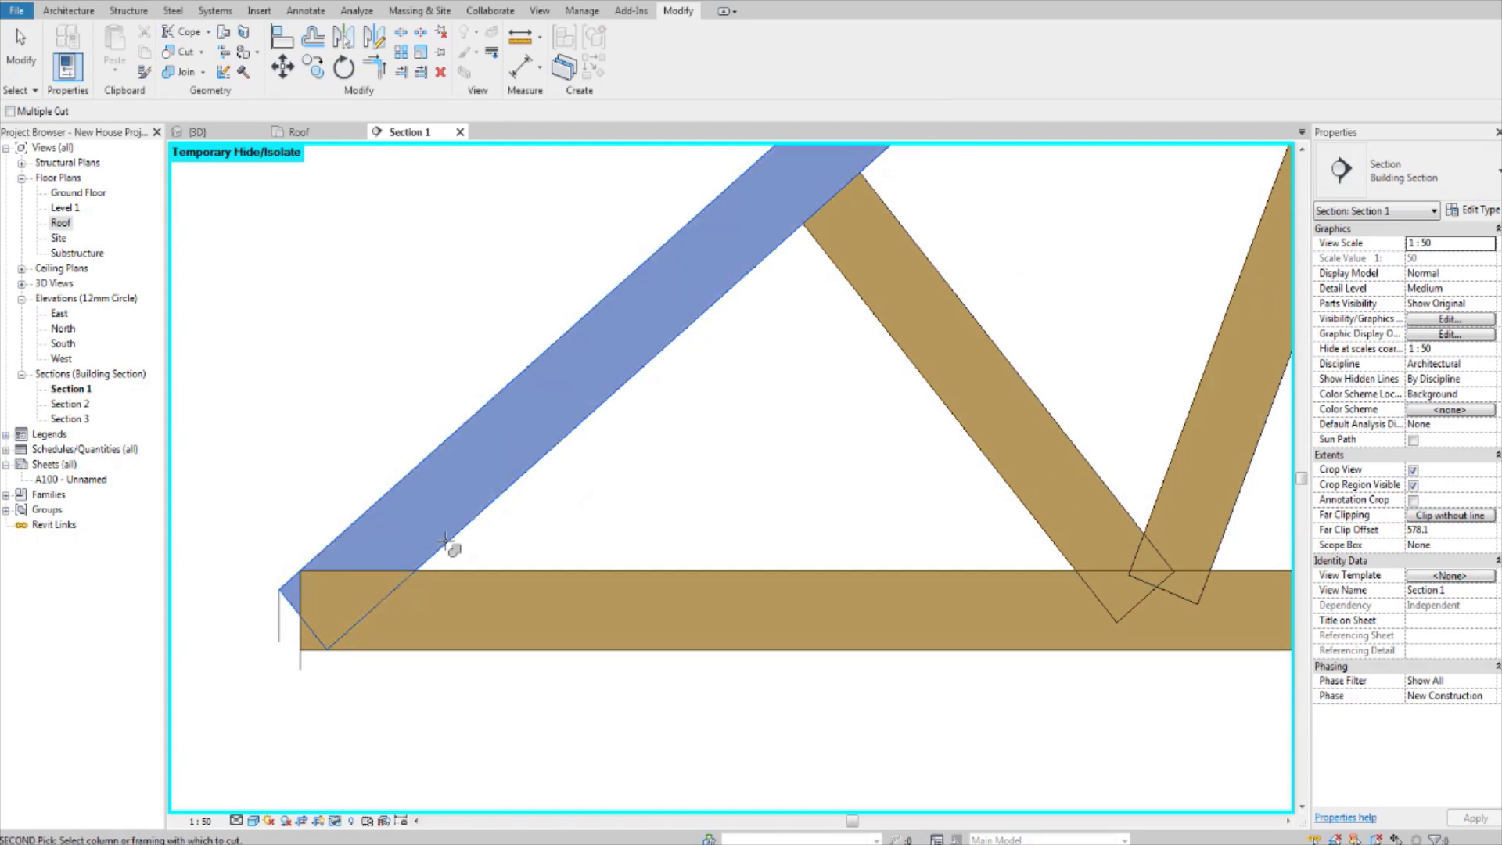
left_click(479, 580)
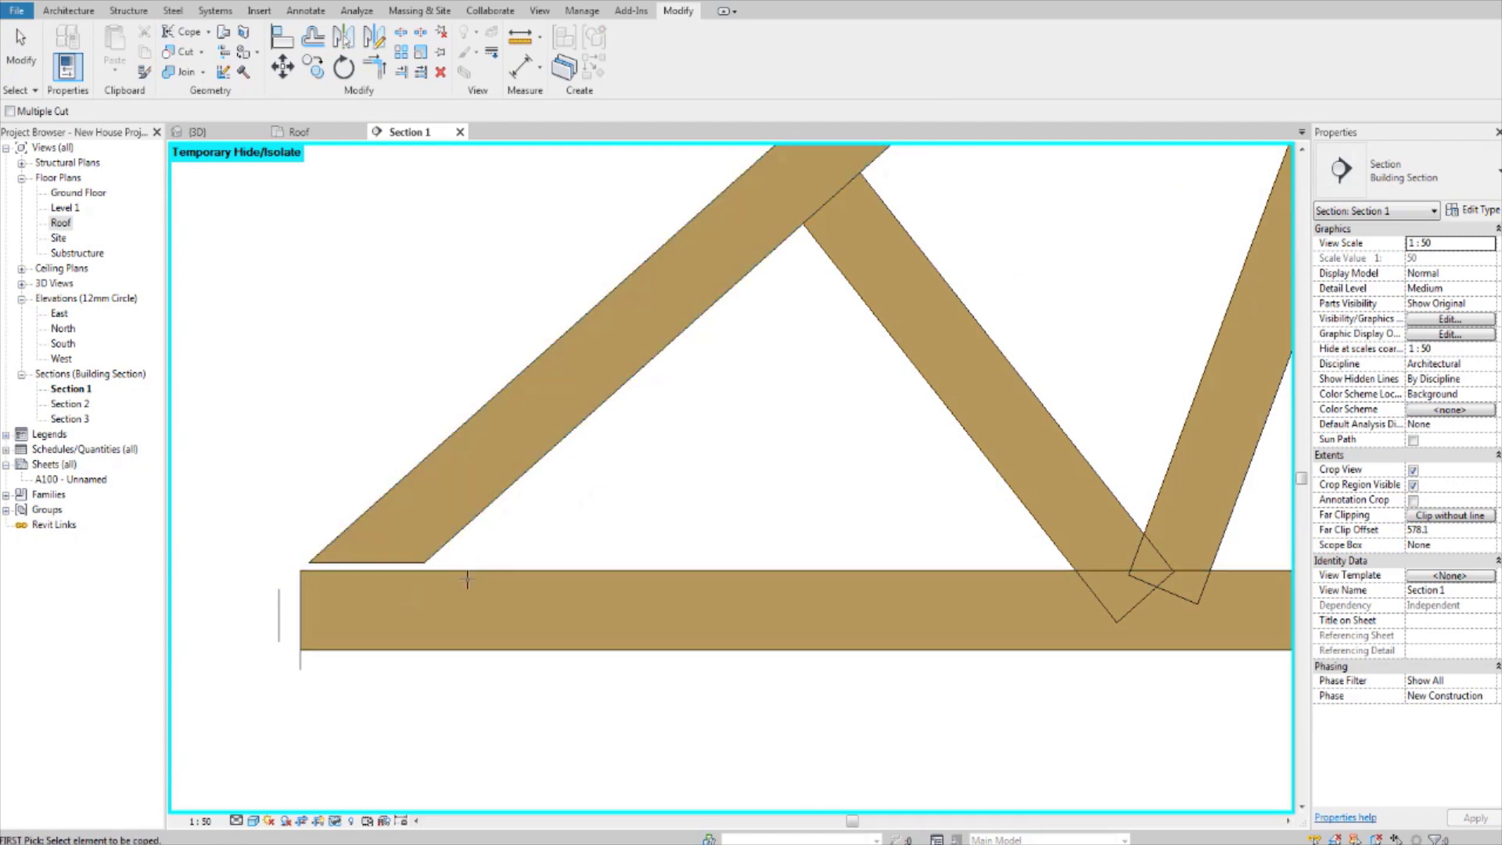
Cope the lower end of the right rafter against the bottom chord at the right heel
scroll(577, 694, "down", 1)
middle_click_drag(734, 716, 94, 725)
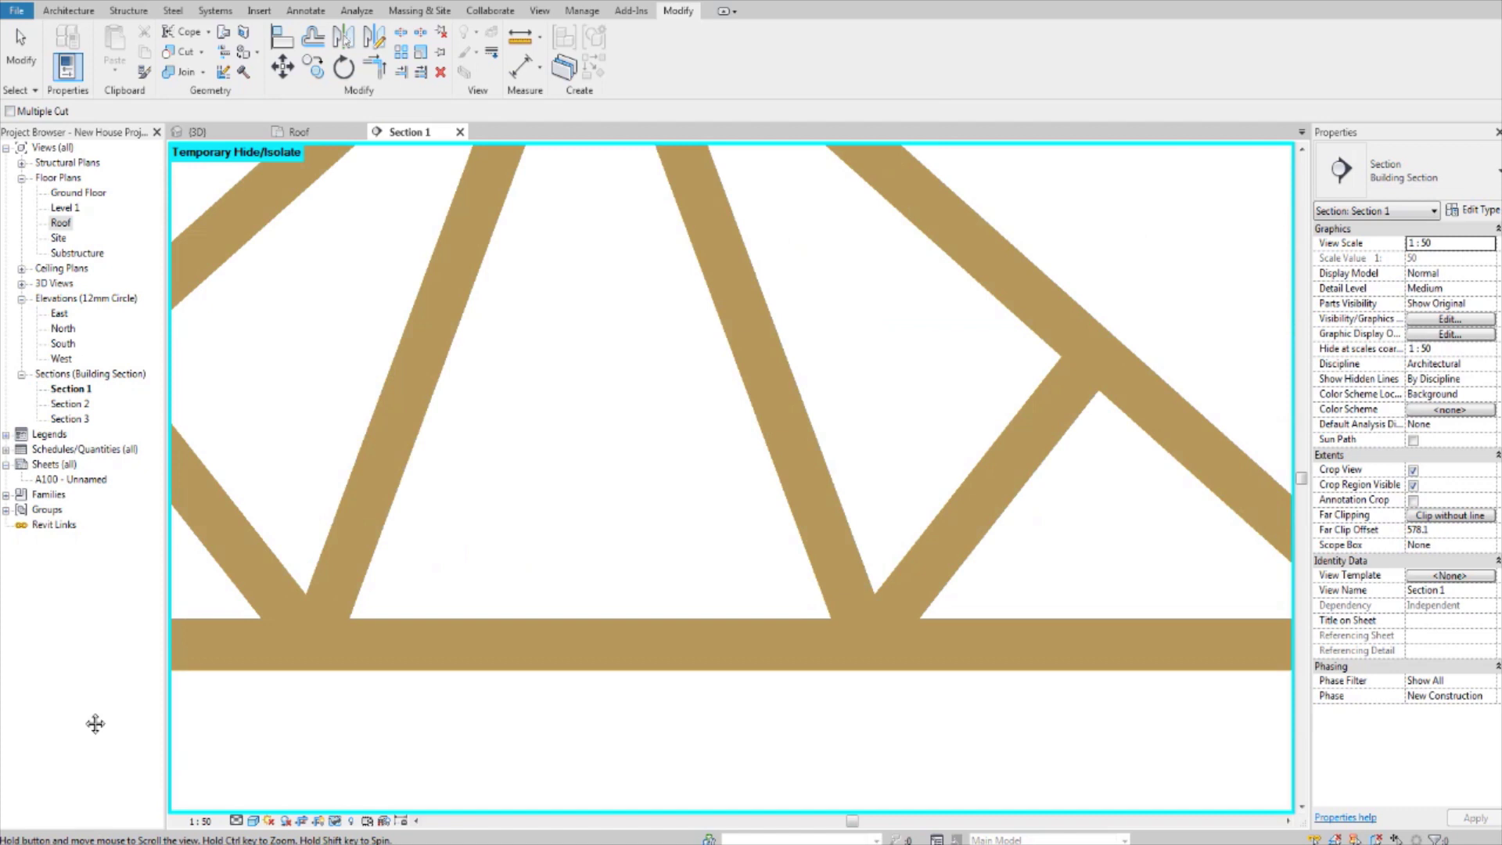
scroll(618, 695, "down", 1)
middle_click_drag(1234, 643, 637, 591)
scroll(751, 627, "up", 2)
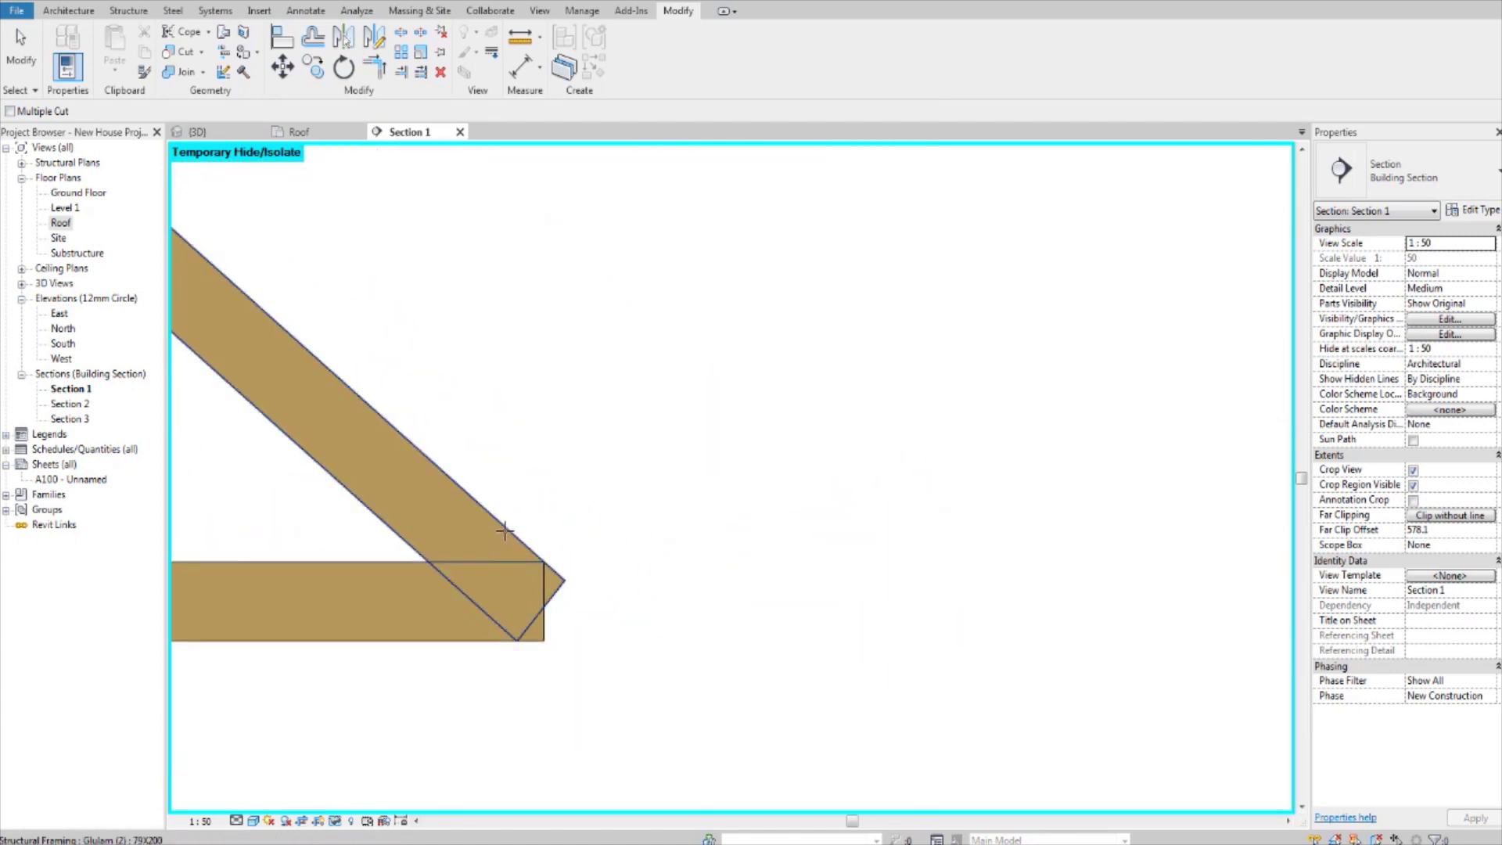
left_click(407, 540)
left_click(409, 565)
Finish coping and set the right rafter's coping distance to 2.0
middle_click_drag(309, 616, 399, 626)
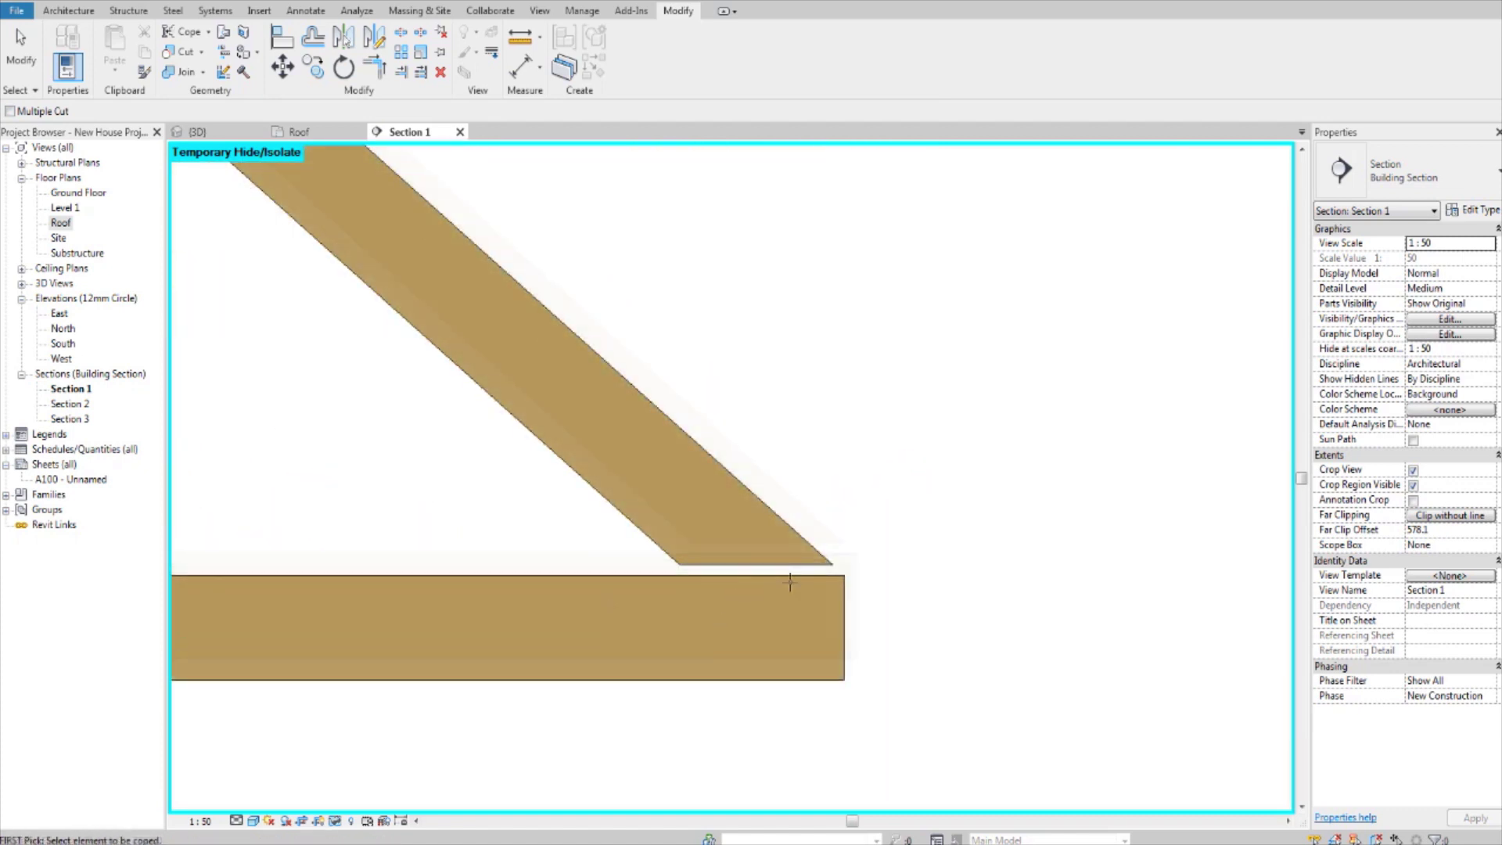
scroll(752, 590, "up", 2)
key("Escape")
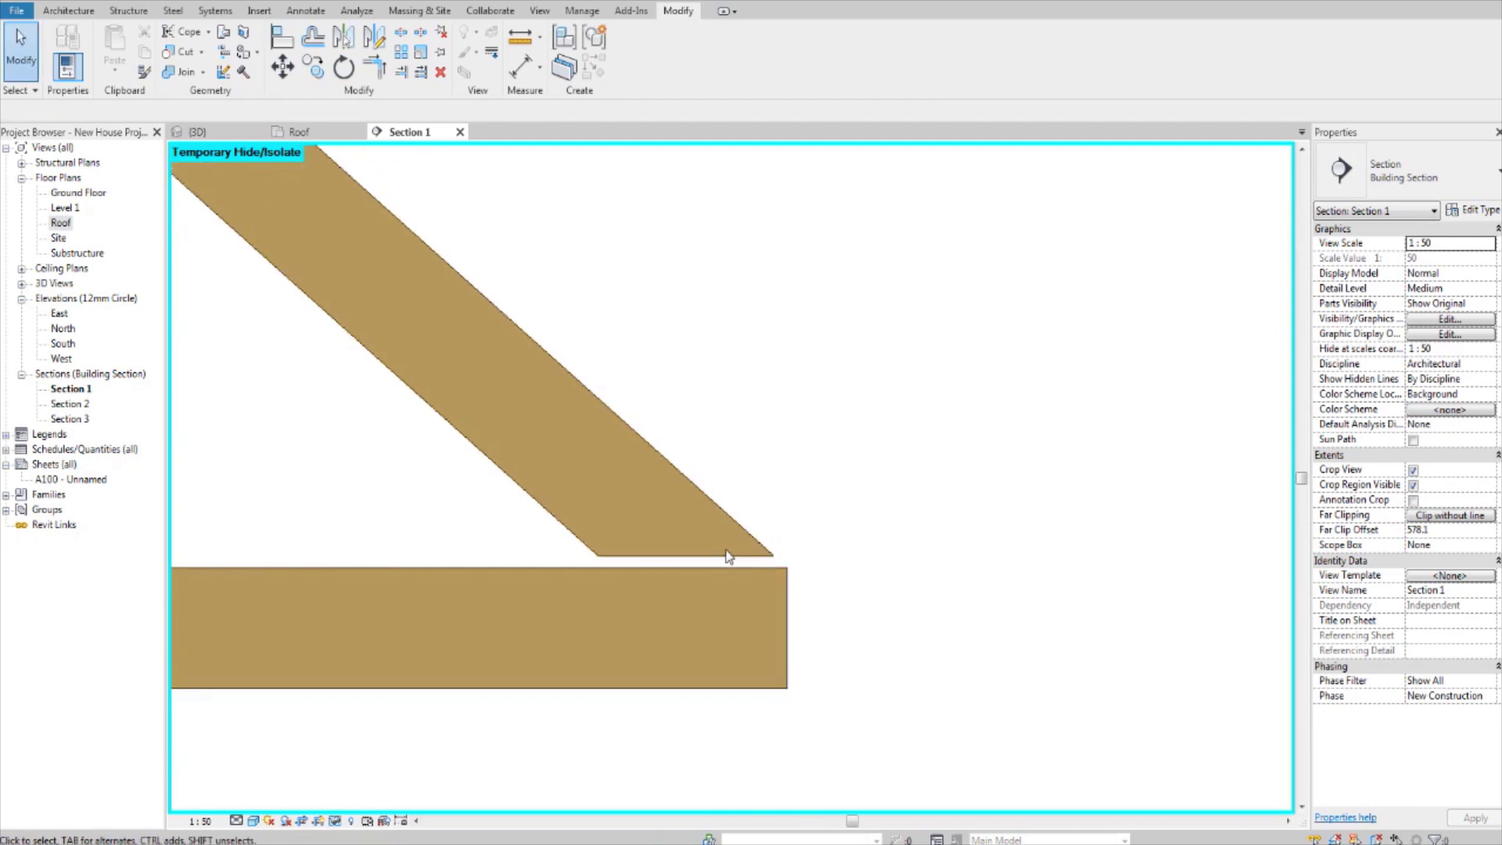
left_click(734, 554)
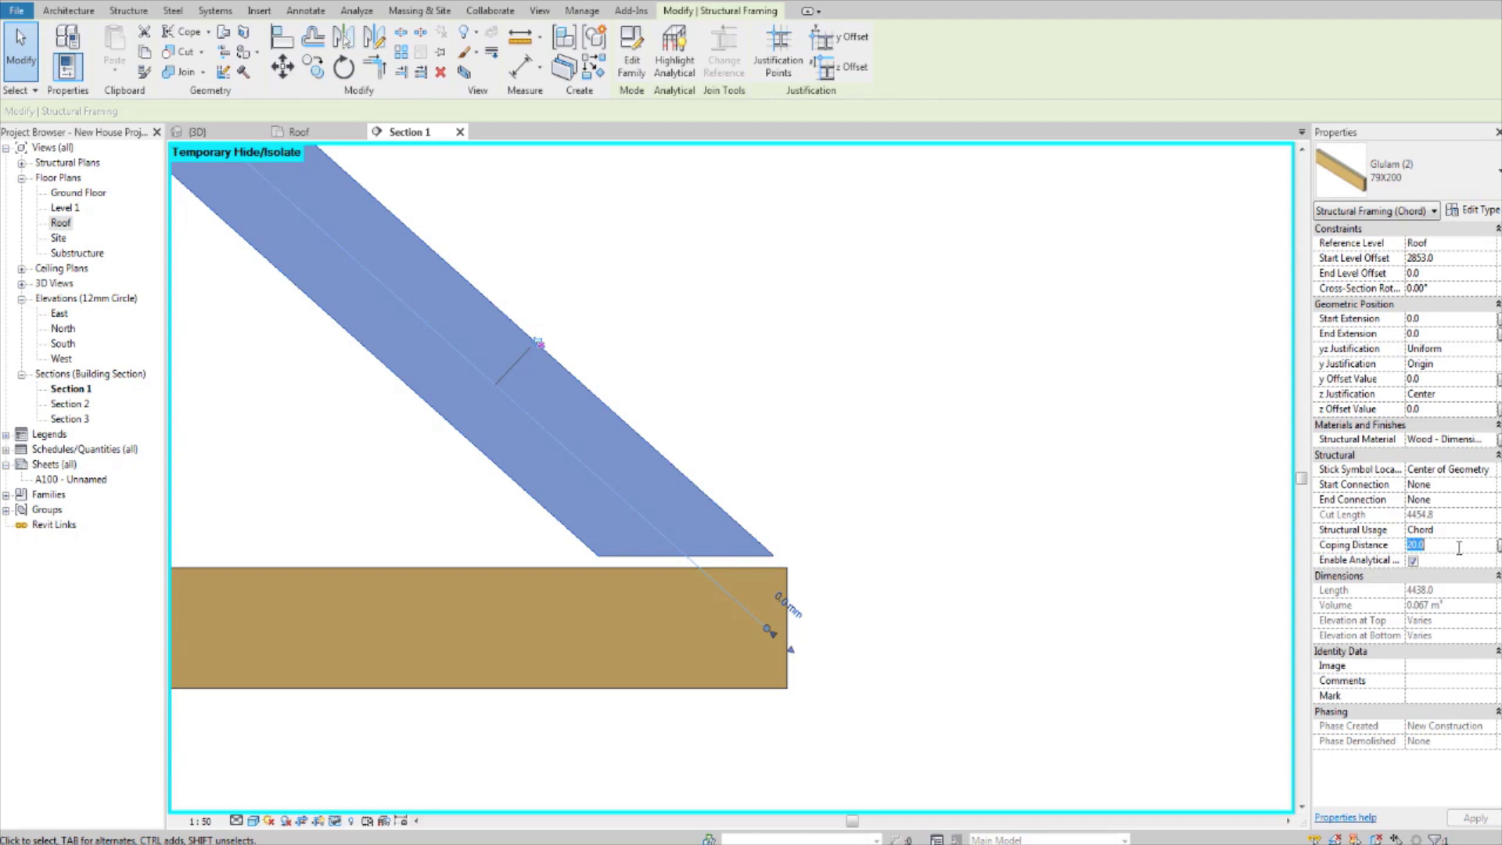
left_click(835, 422)
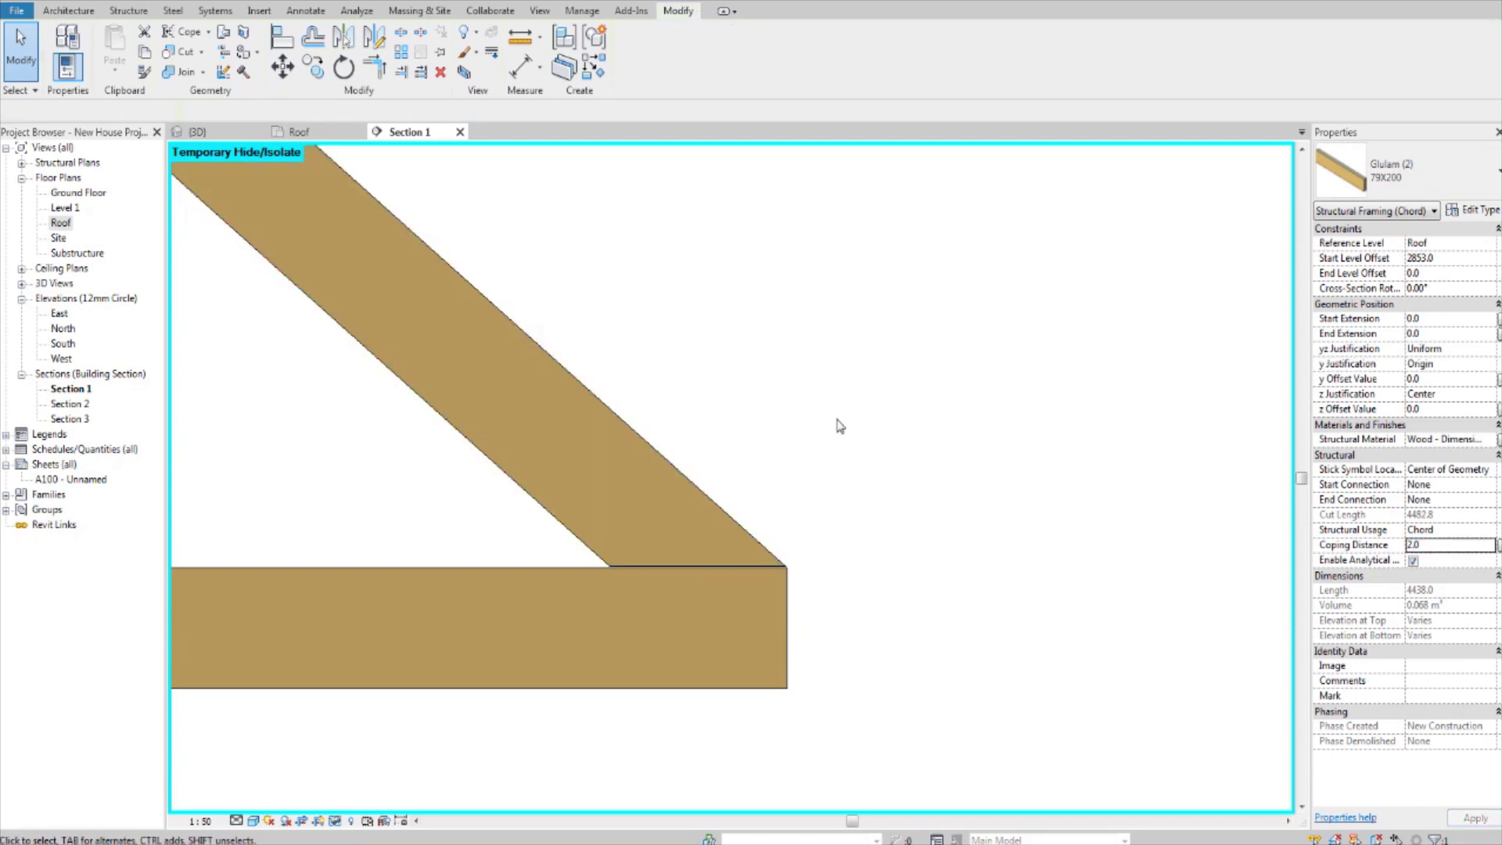
Set the left rafter's coping distance to 2 so it closes onto the bottom chord
scroll(829, 439, "down", 2)
middle_click_drag(631, 482, 810, 507)
scroll(818, 516, "up", 1)
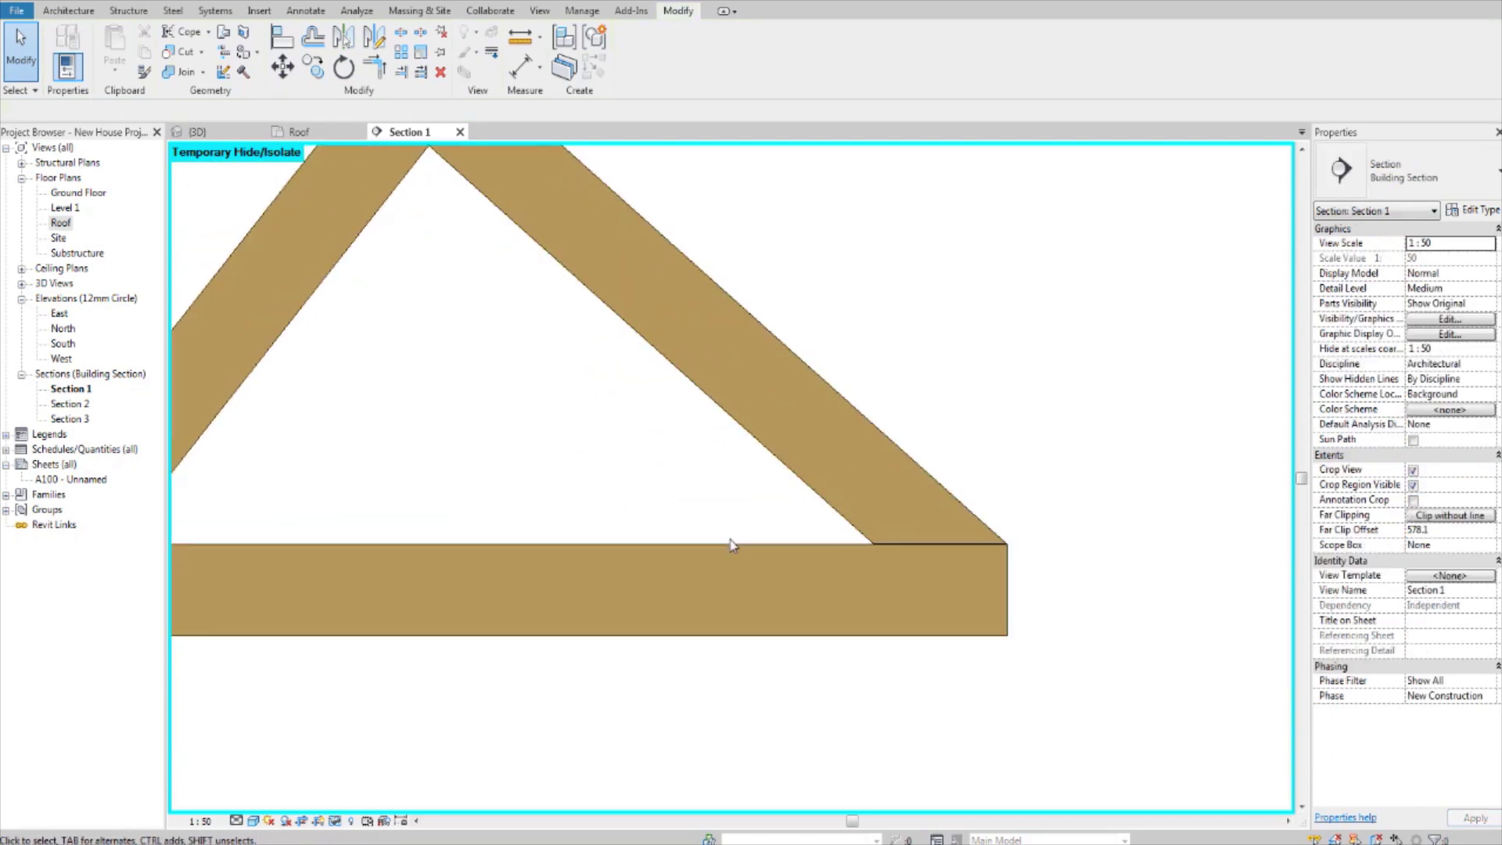
middle_click_drag(703, 522, 908, 555)
scroll(908, 555, "down", 4)
scroll(499, 579, "down", 2)
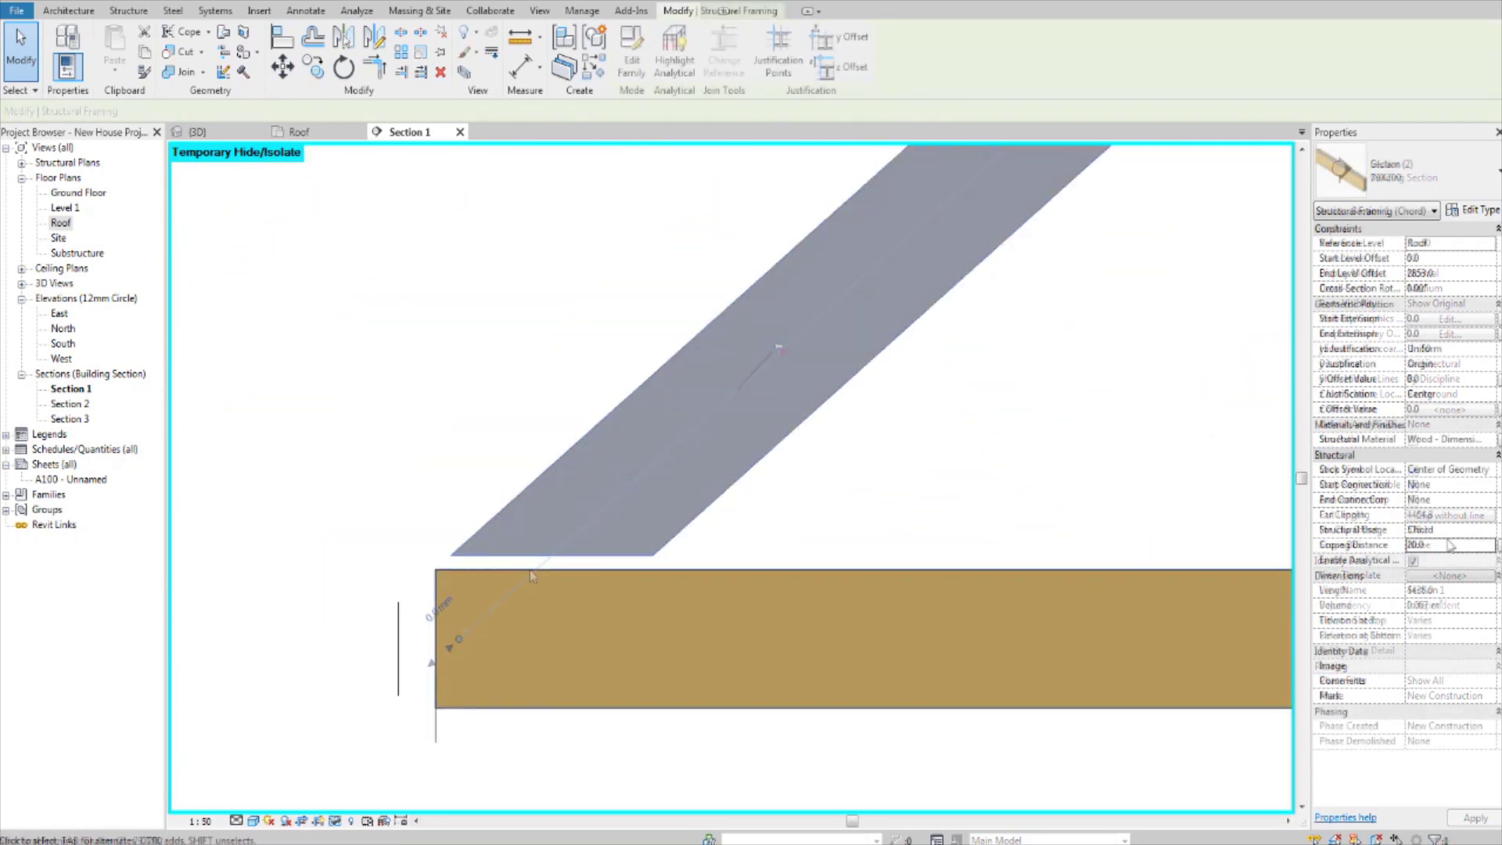
left_click(1449, 540)
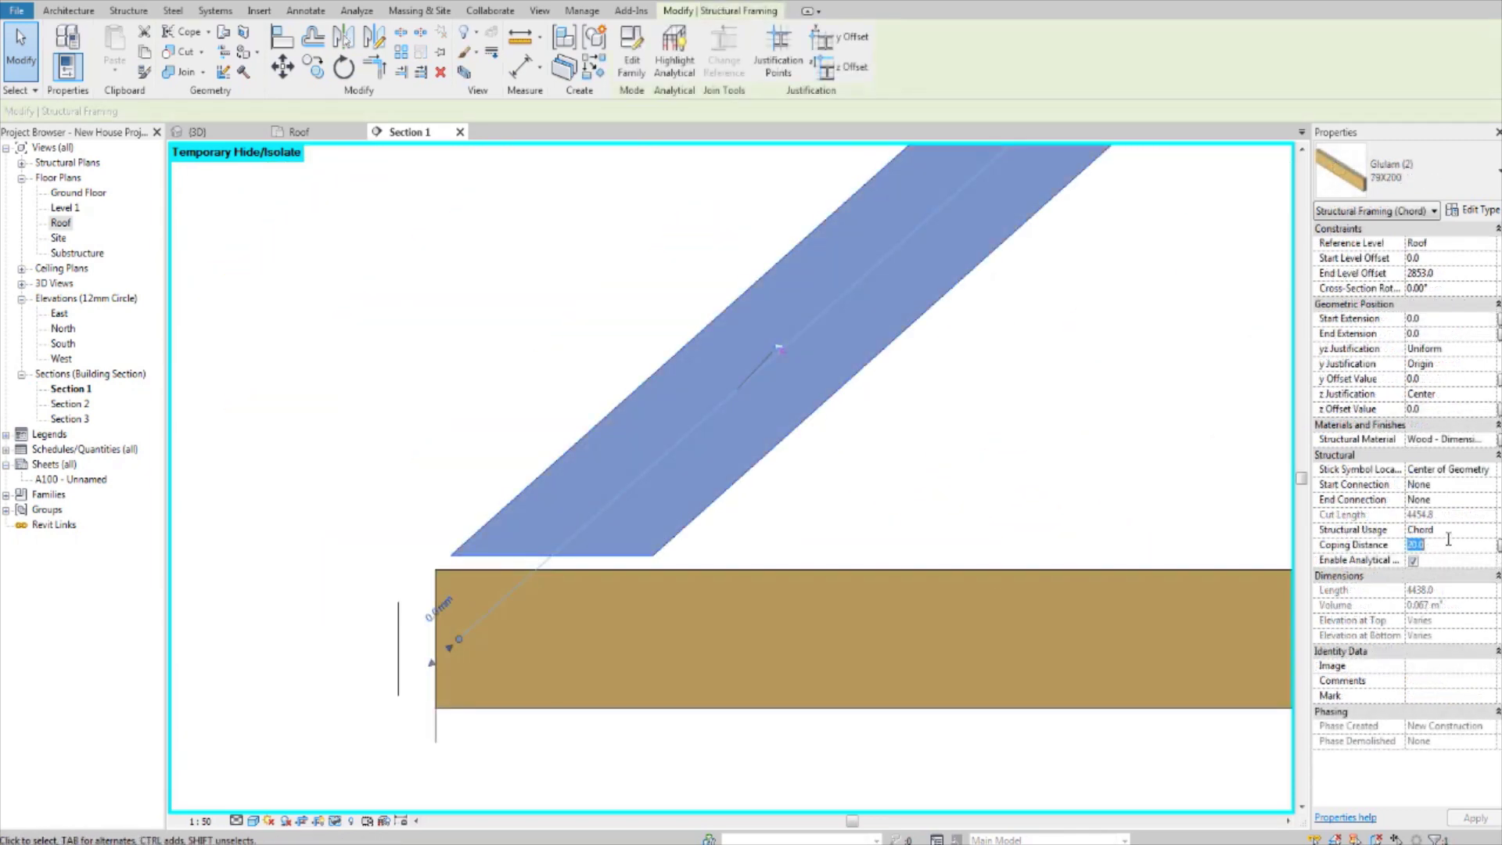
type("2")
key("Return")
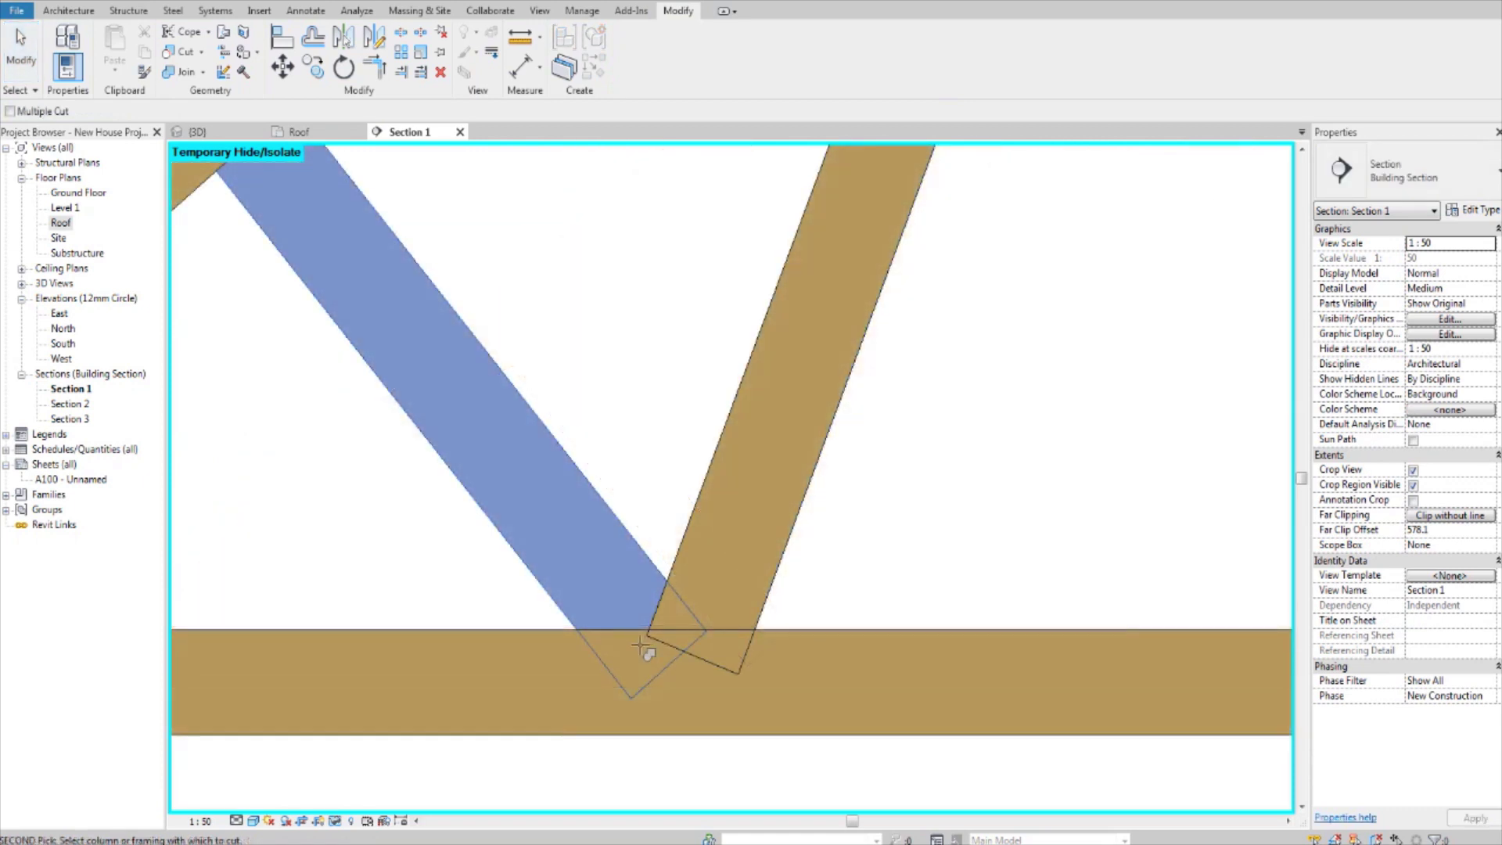
Cope the short and long left-hand webs against the bottom chord, and the long web's lower end against the short web
left_click(640, 646)
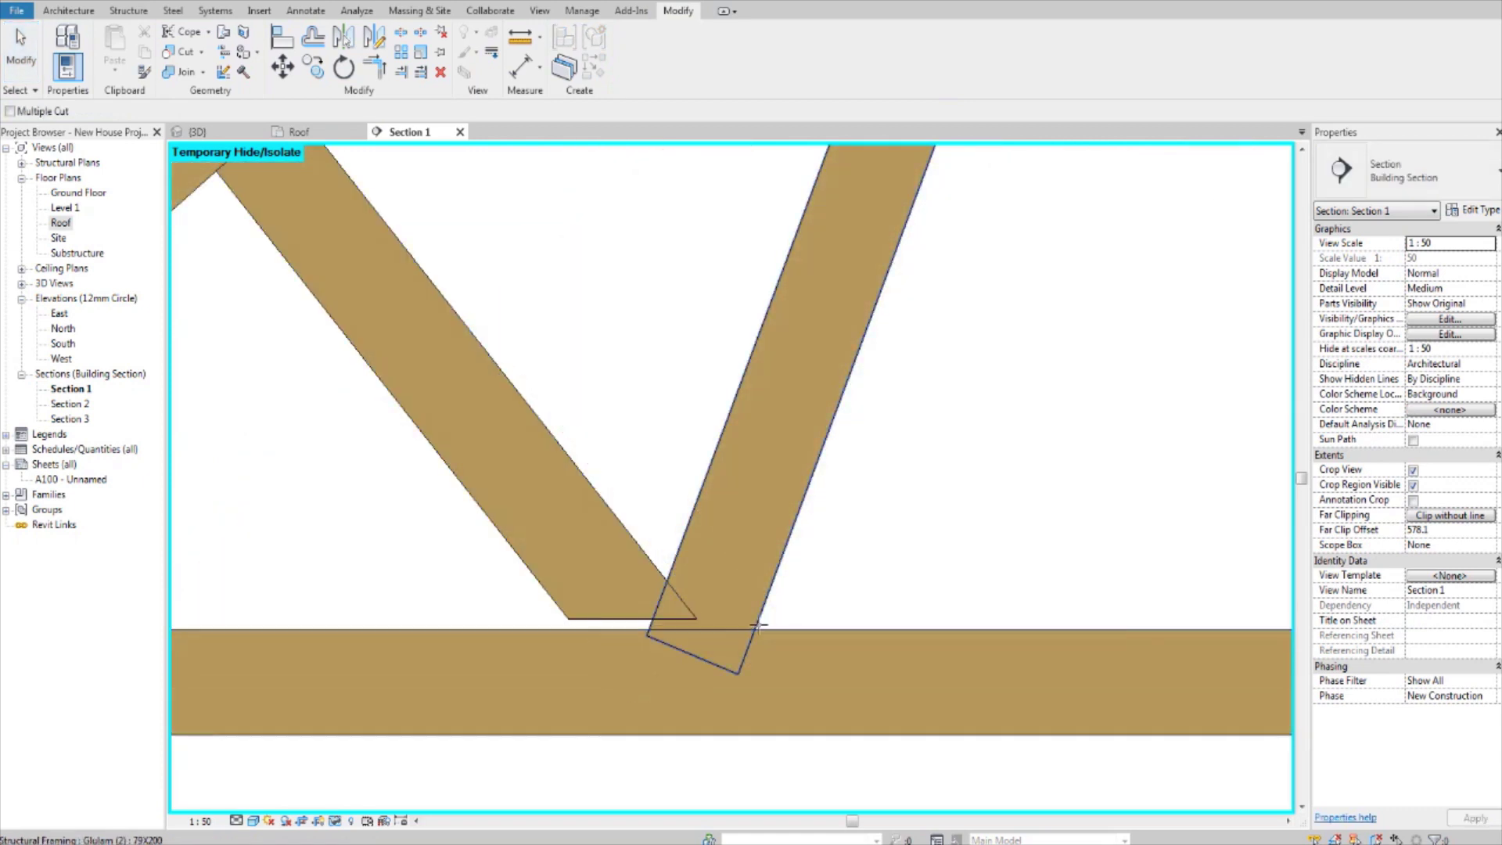
left_click(791, 552)
left_click(773, 636)
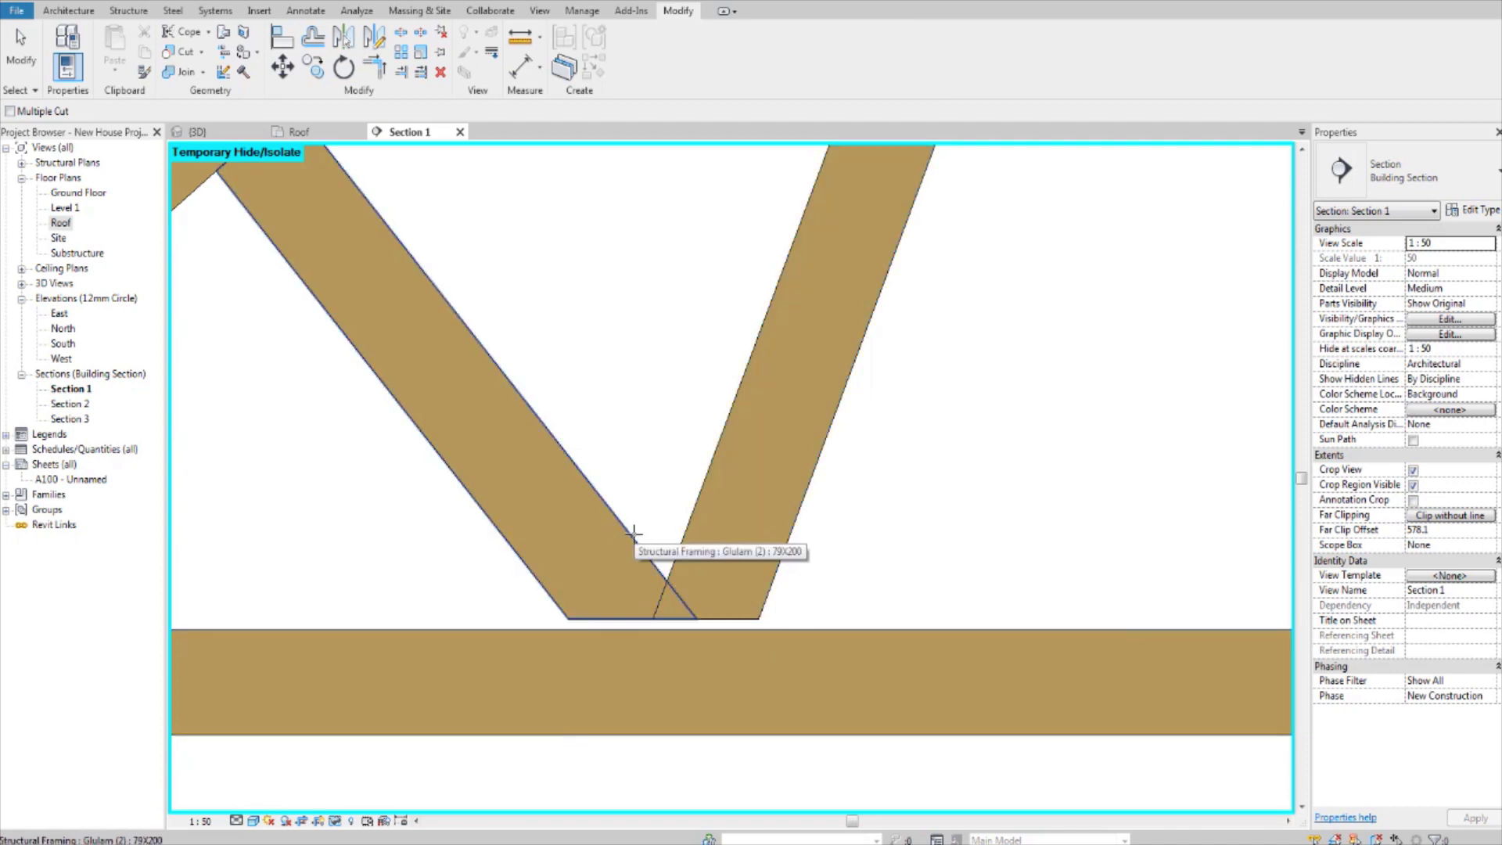
left_click(700, 507)
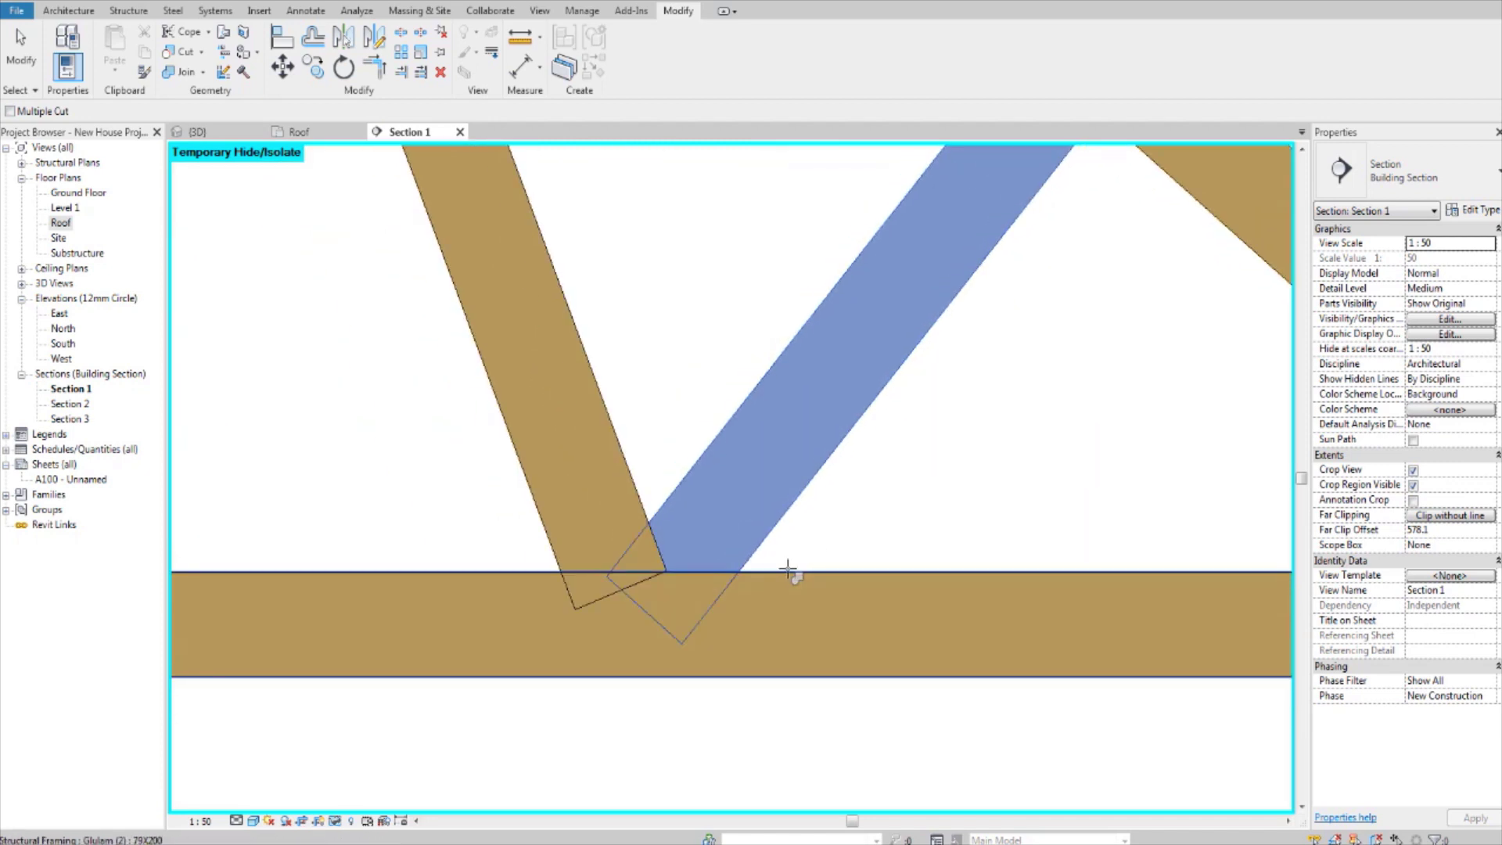
Cope the short and long right-hand webs against the bottom chord, and the long web's lower end against the short web
left_click(788, 570)
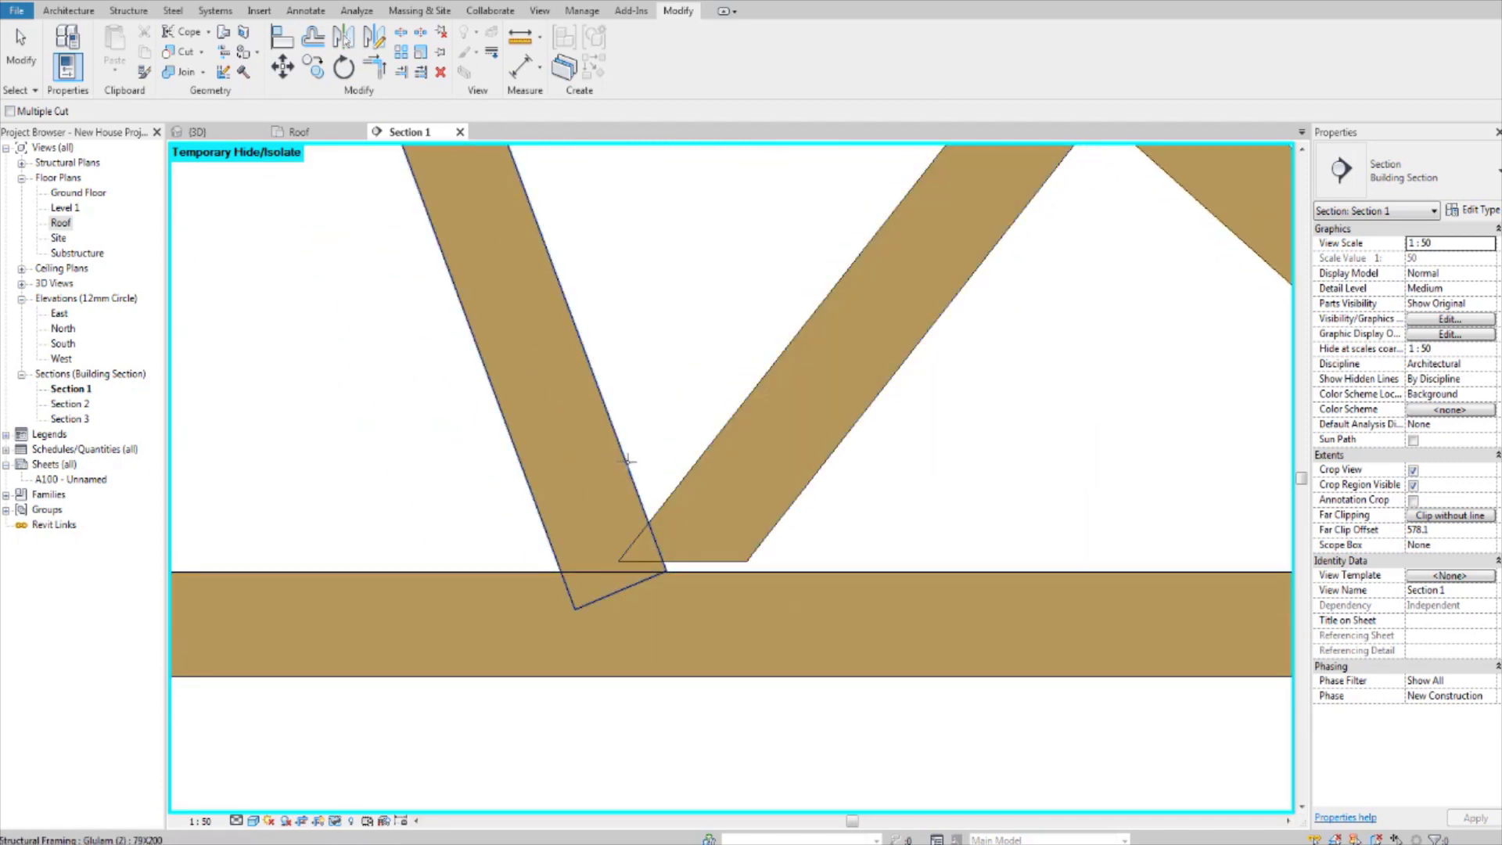
left_click(630, 464)
left_click(548, 575)
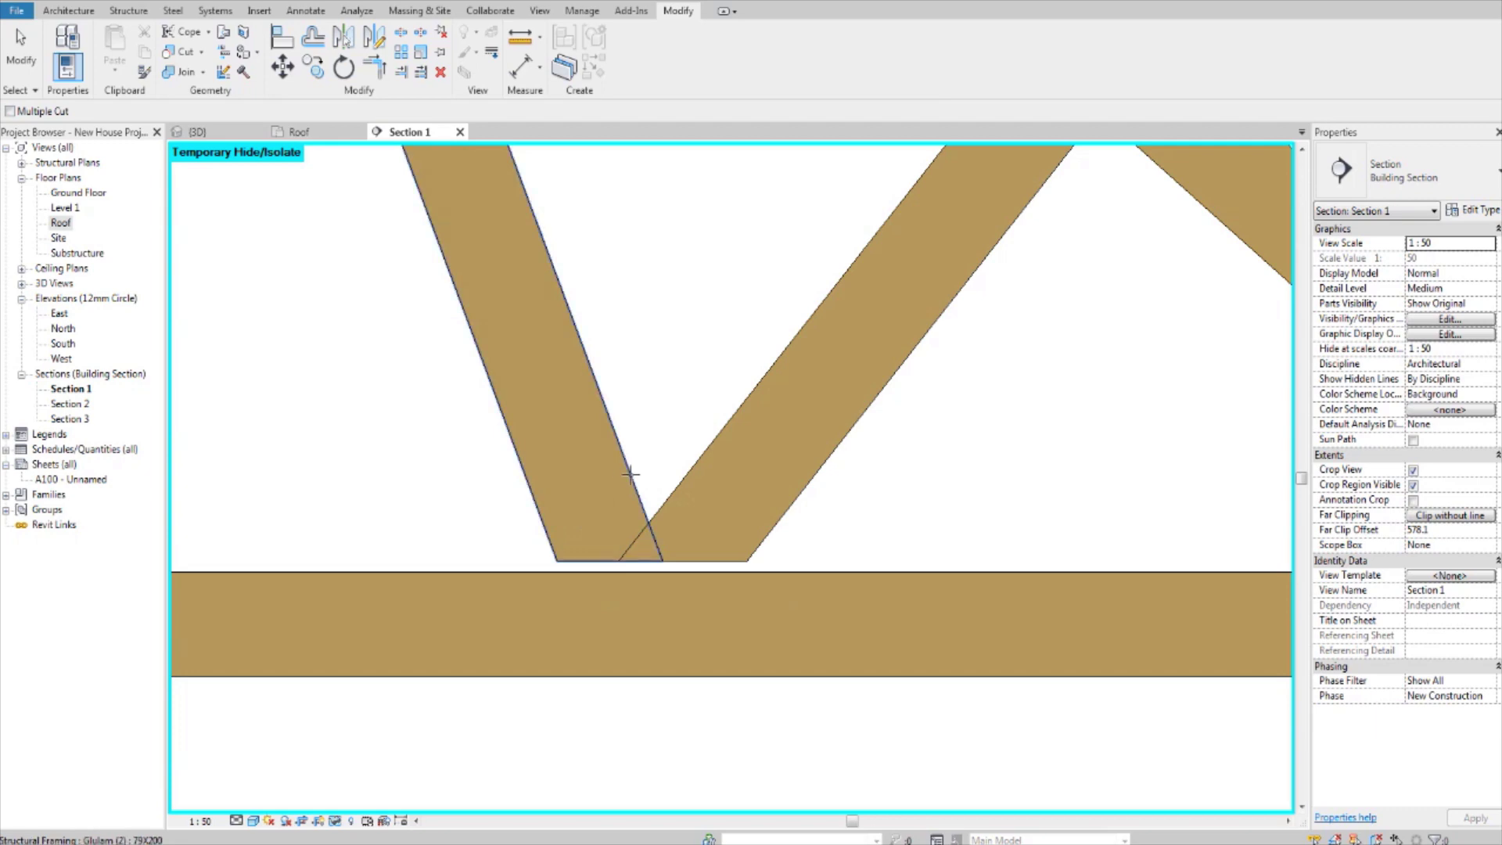
left_click(638, 479)
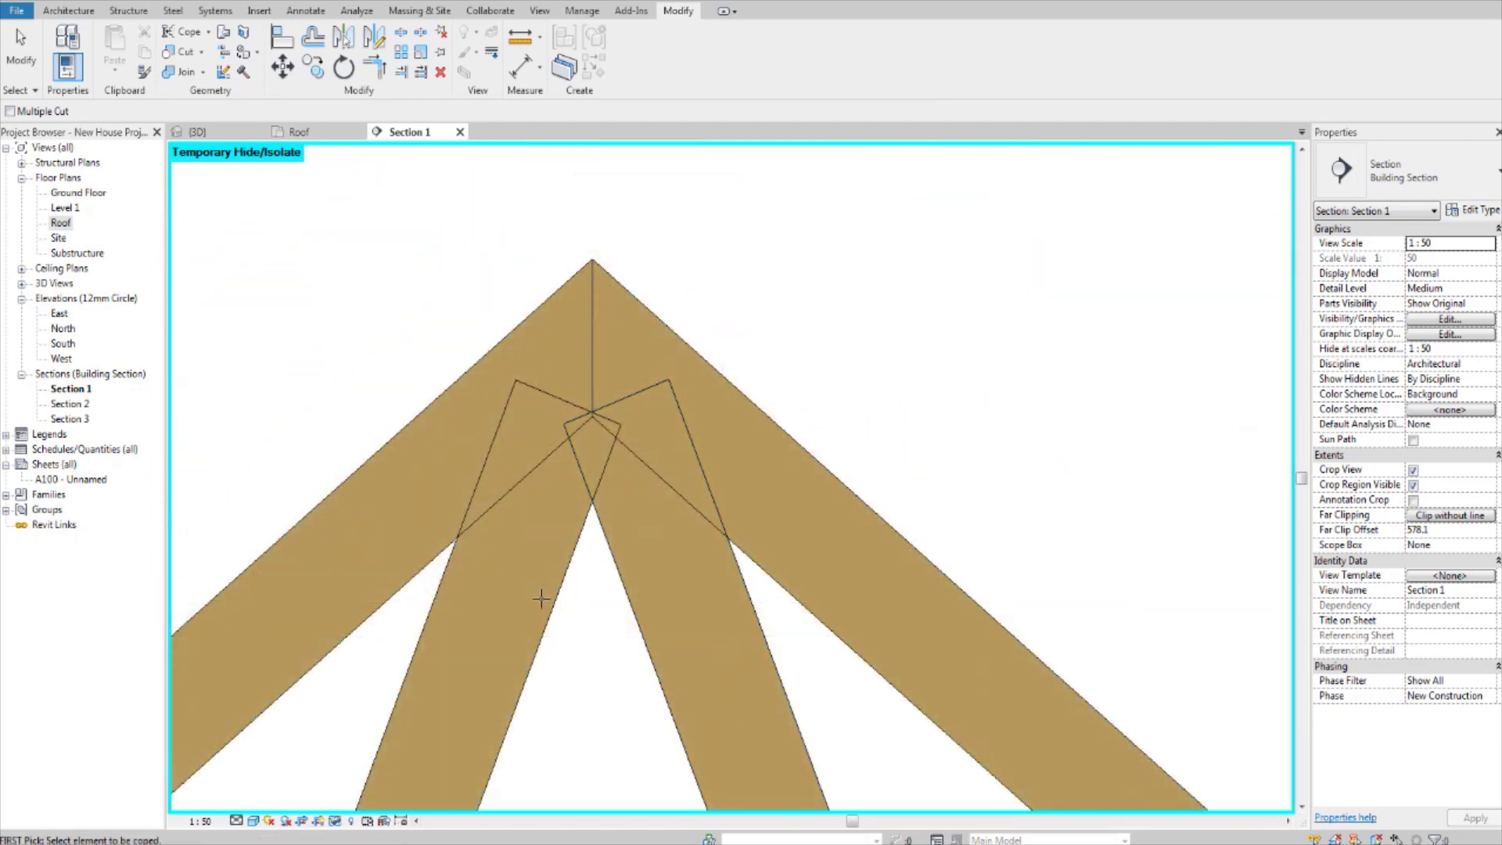
Cope the upper end of the long left-hand web against both rafters and the long right-hand web against the right rafter
left_click(553, 595)
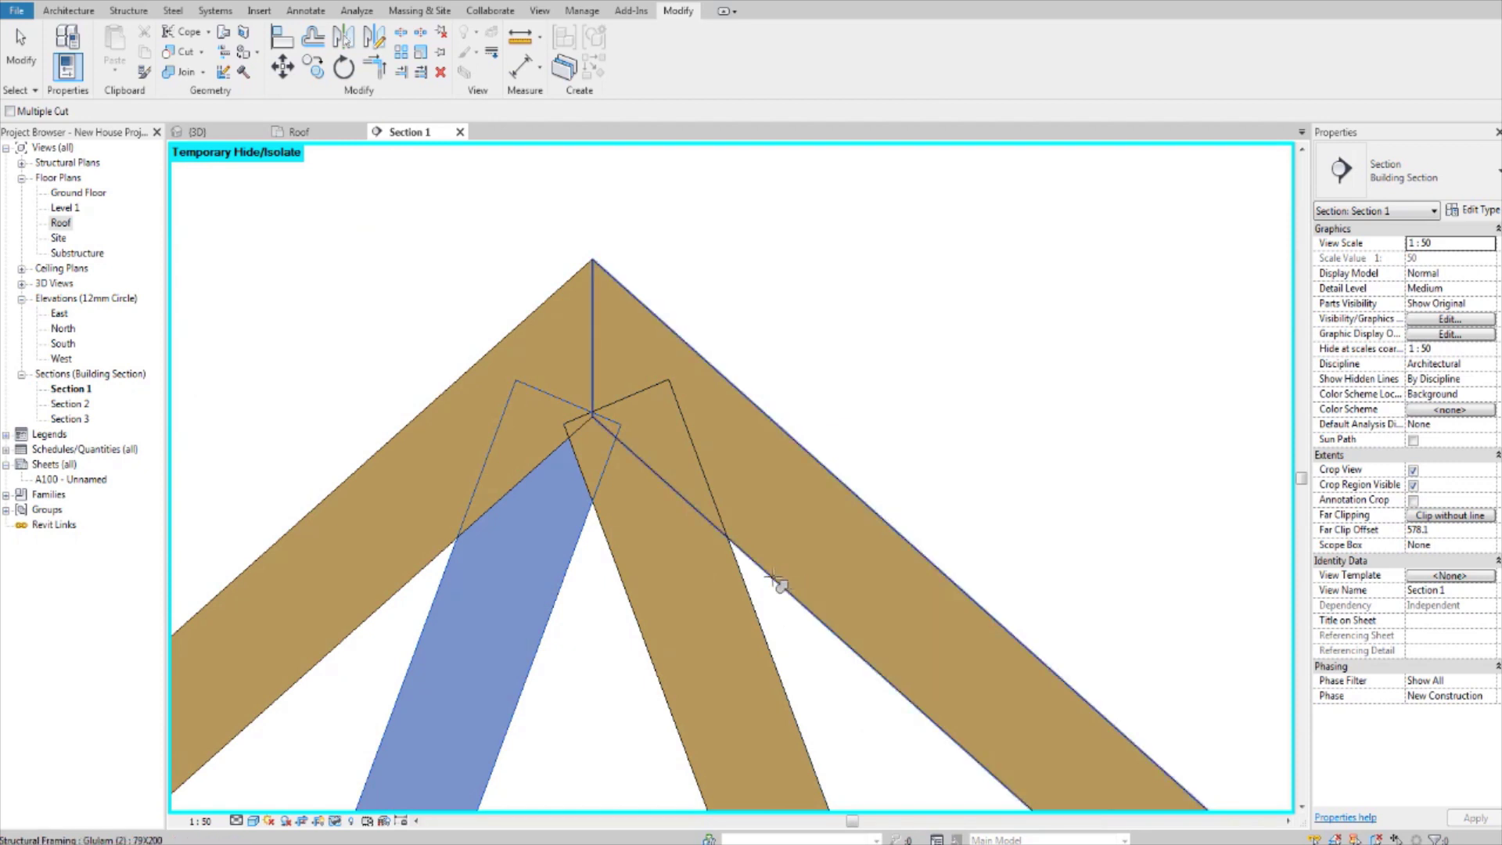
left_click(773, 576)
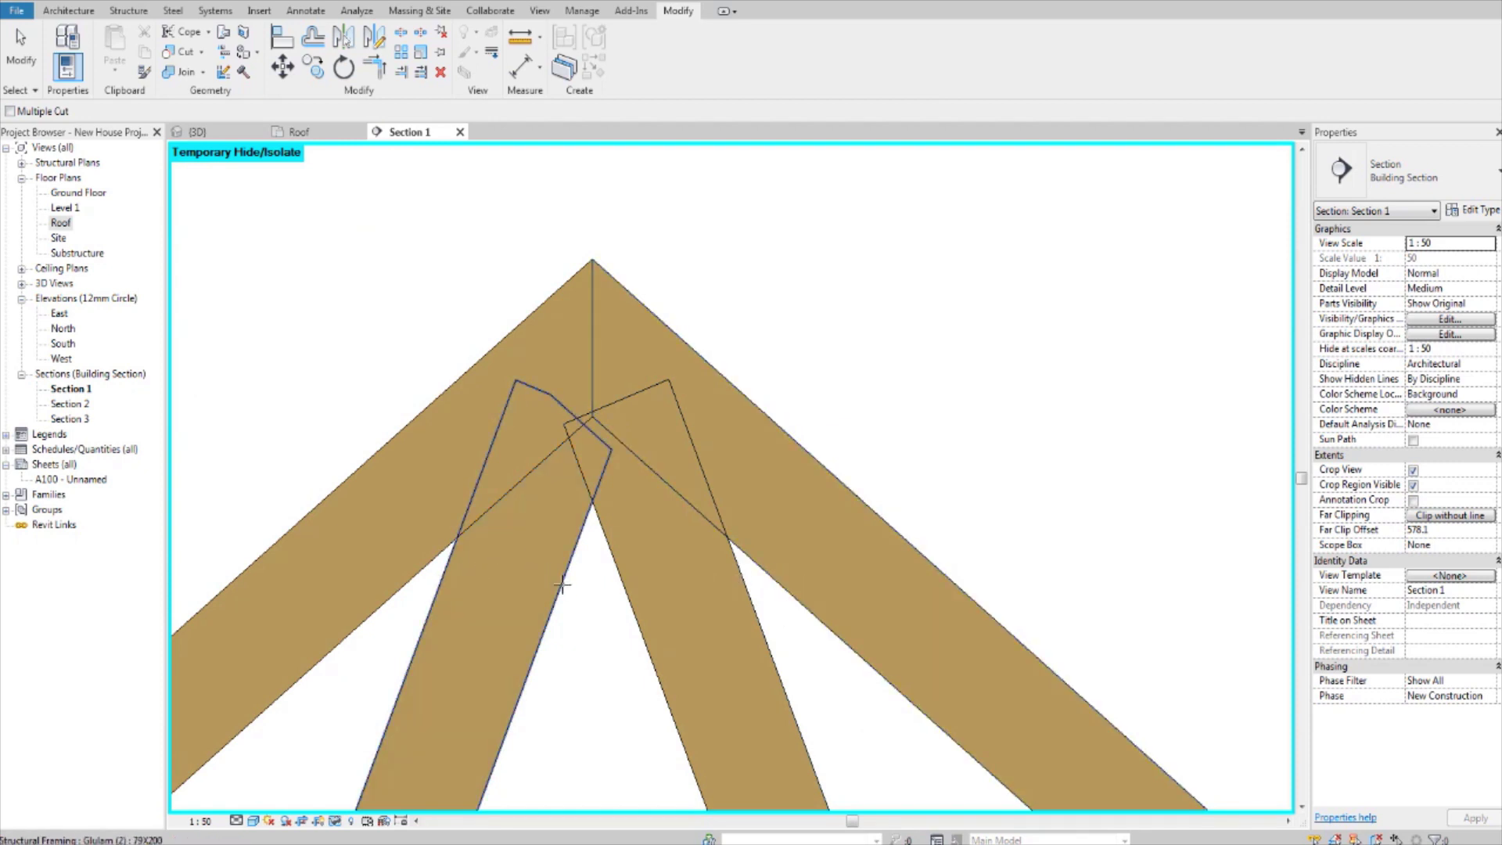
left_click(548, 576)
left_click(449, 577)
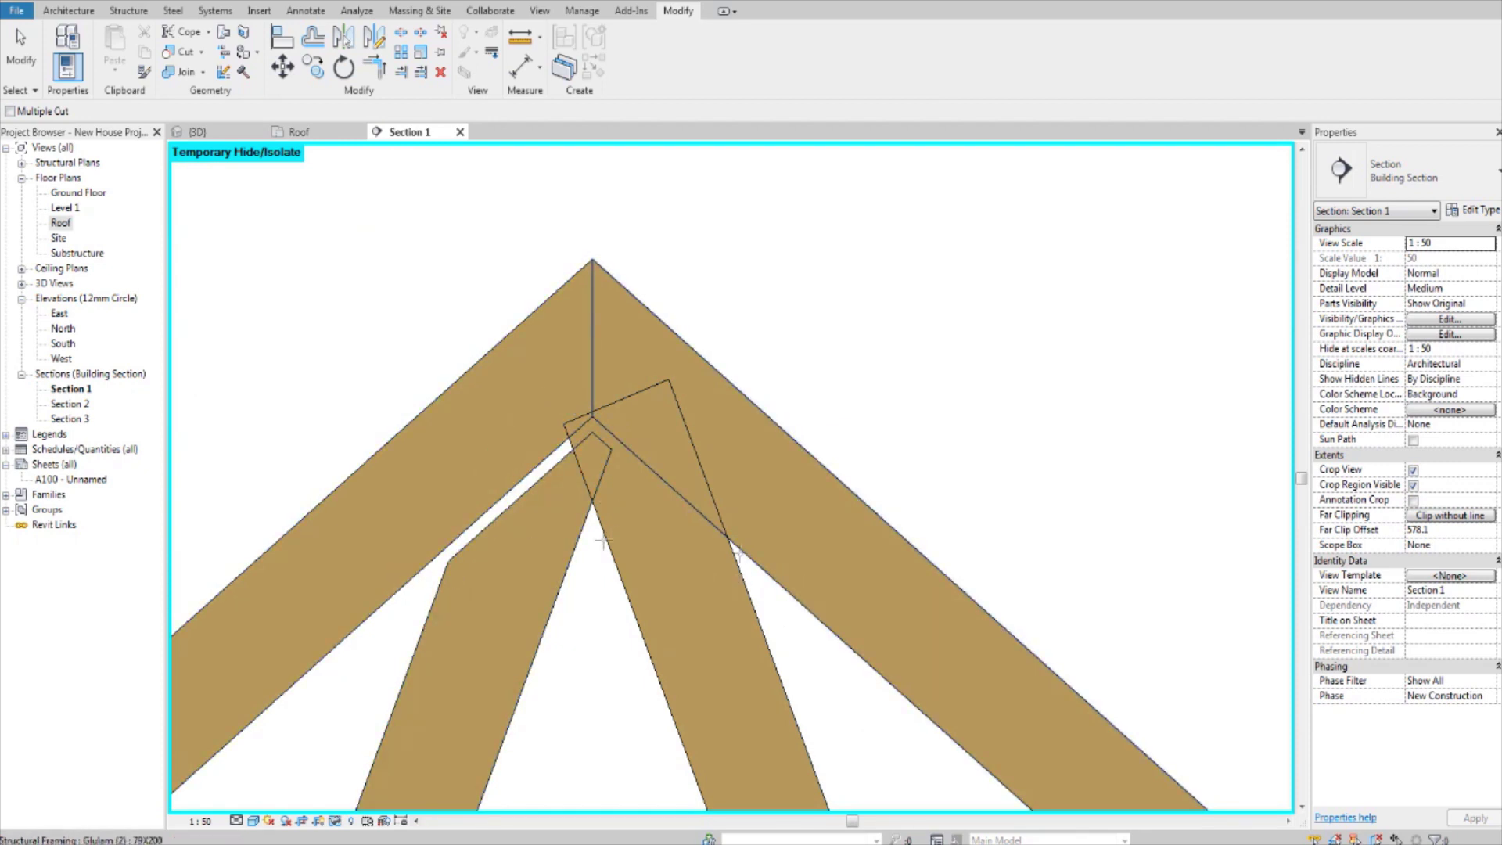
left_click(733, 557)
left_click(751, 553)
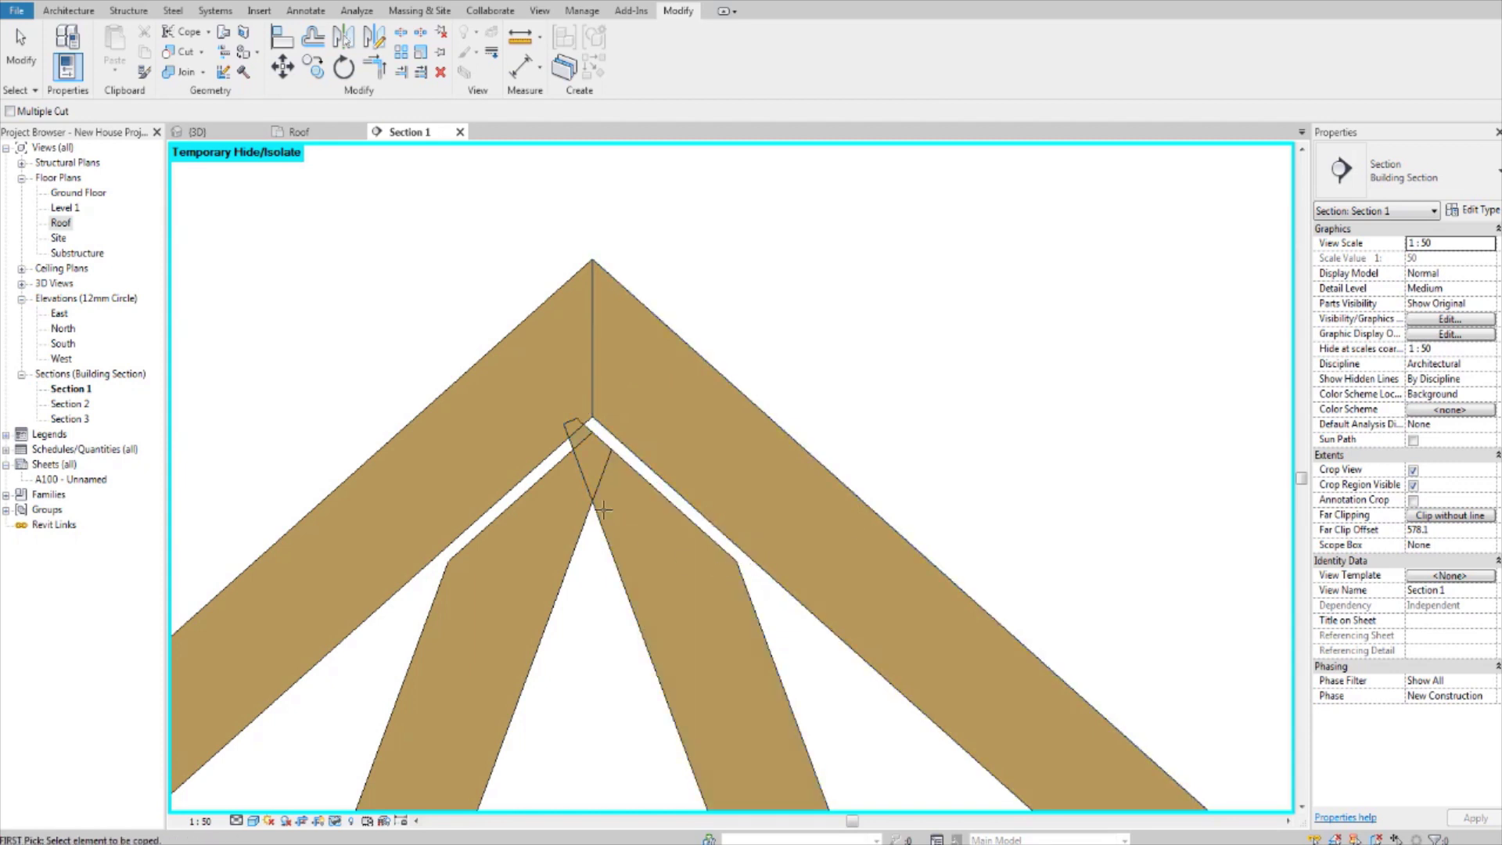
Cope the long left-hand web against the long right-hand web at the apex and pick the right-hand web for coping with Multiple Cut enabled
left_click(585, 522)
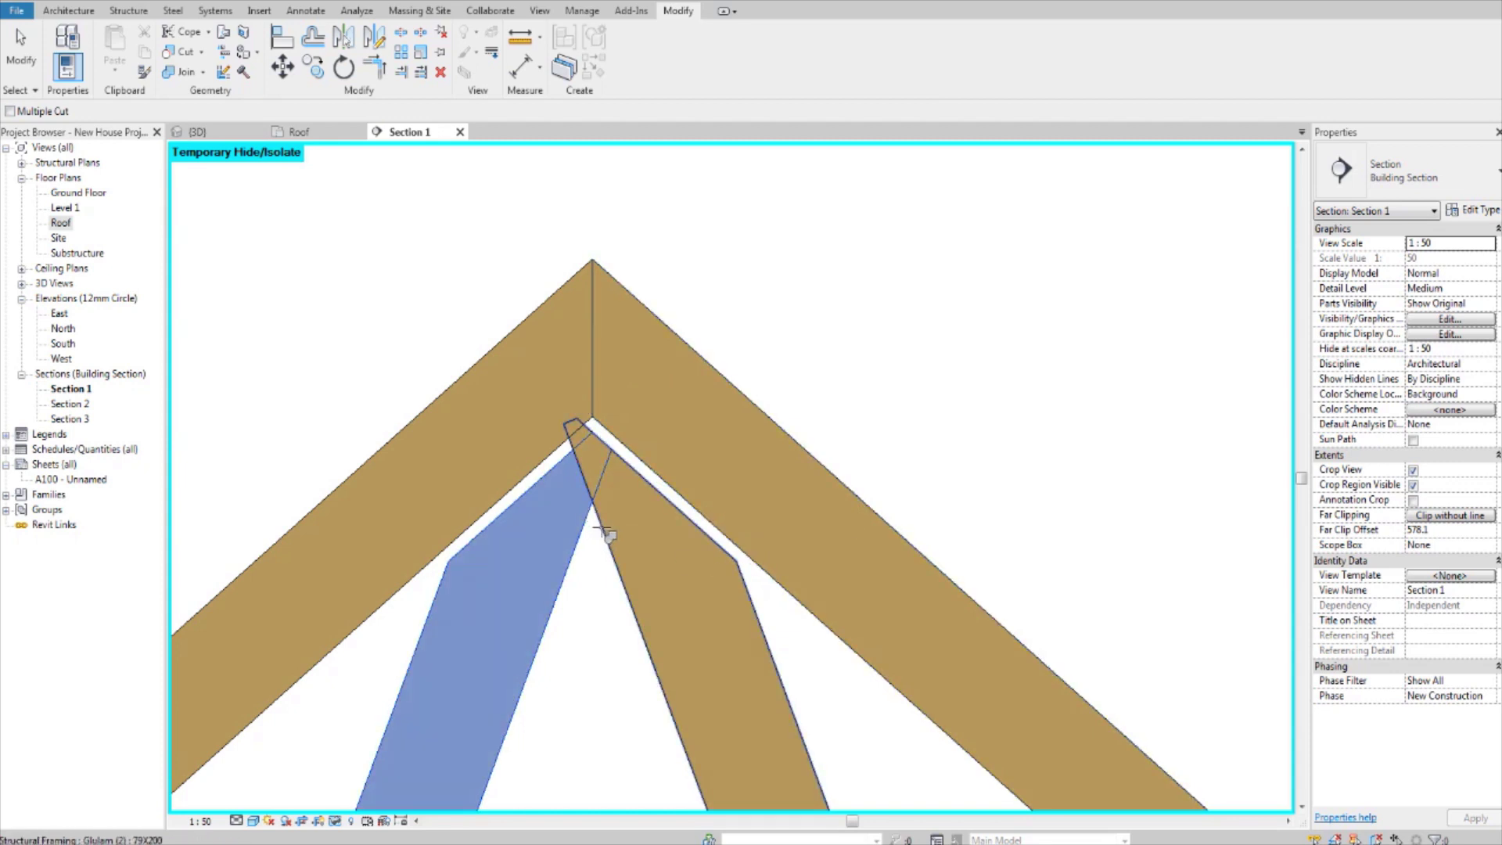
left_click(605, 529)
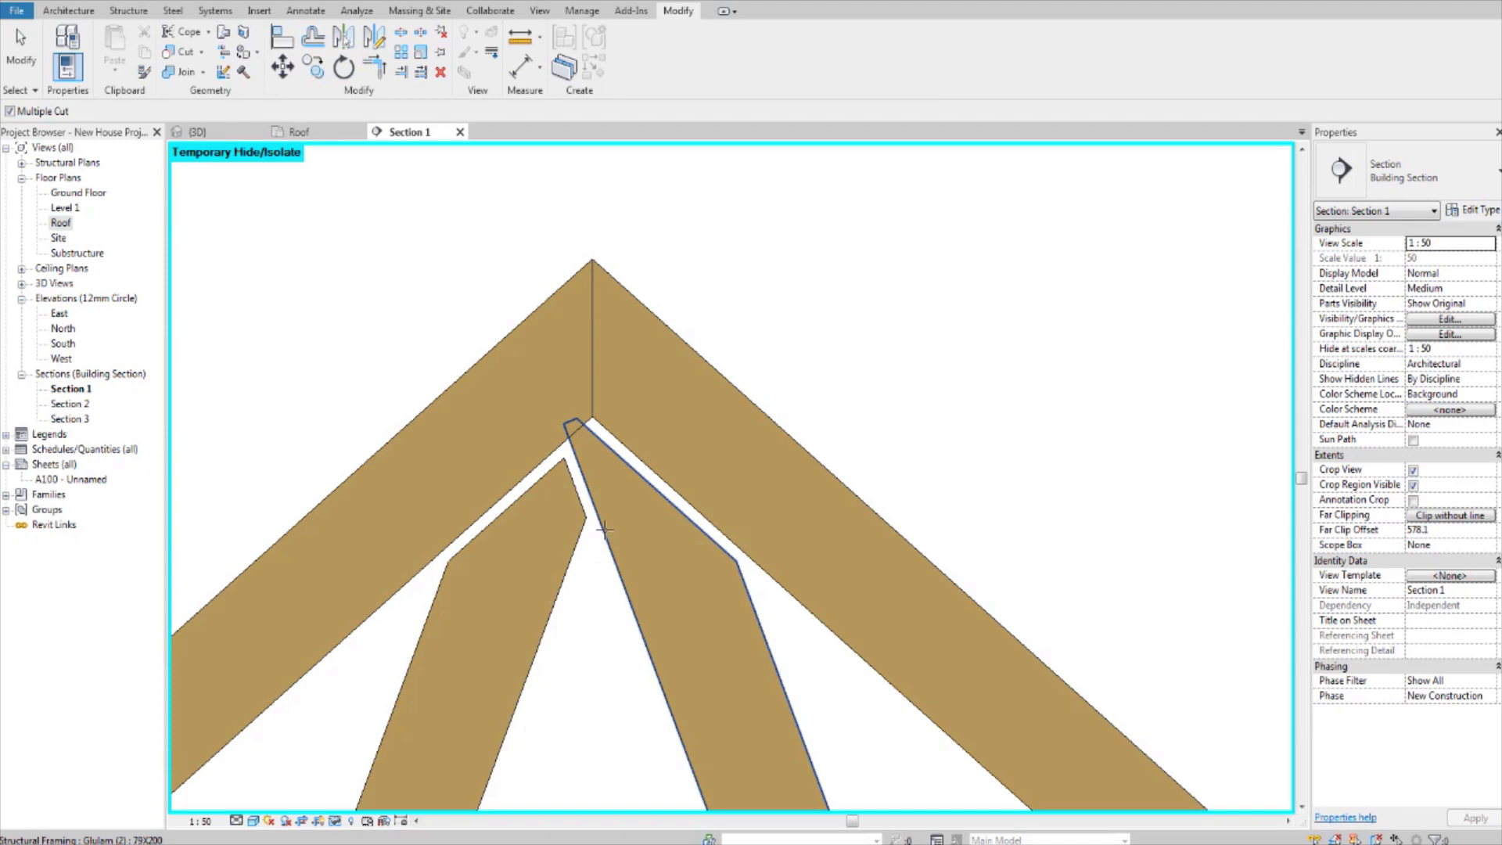
left_click(600, 524)
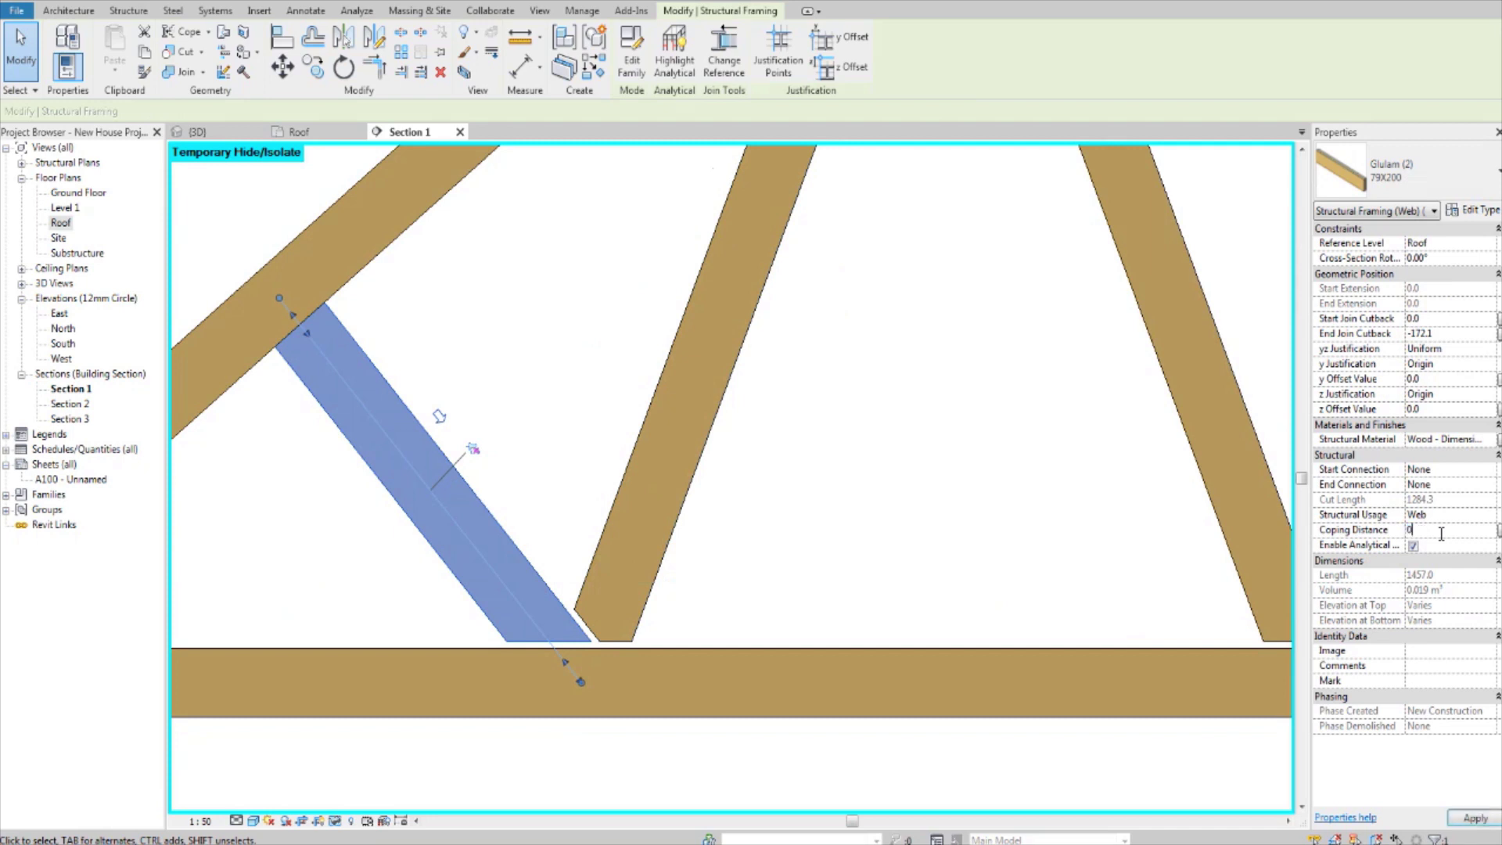
Set the short left-hand web's coping distance to 0 and remove the coping gap from both long webs and the short right-hand web
key("Return")
left_click(697, 456)
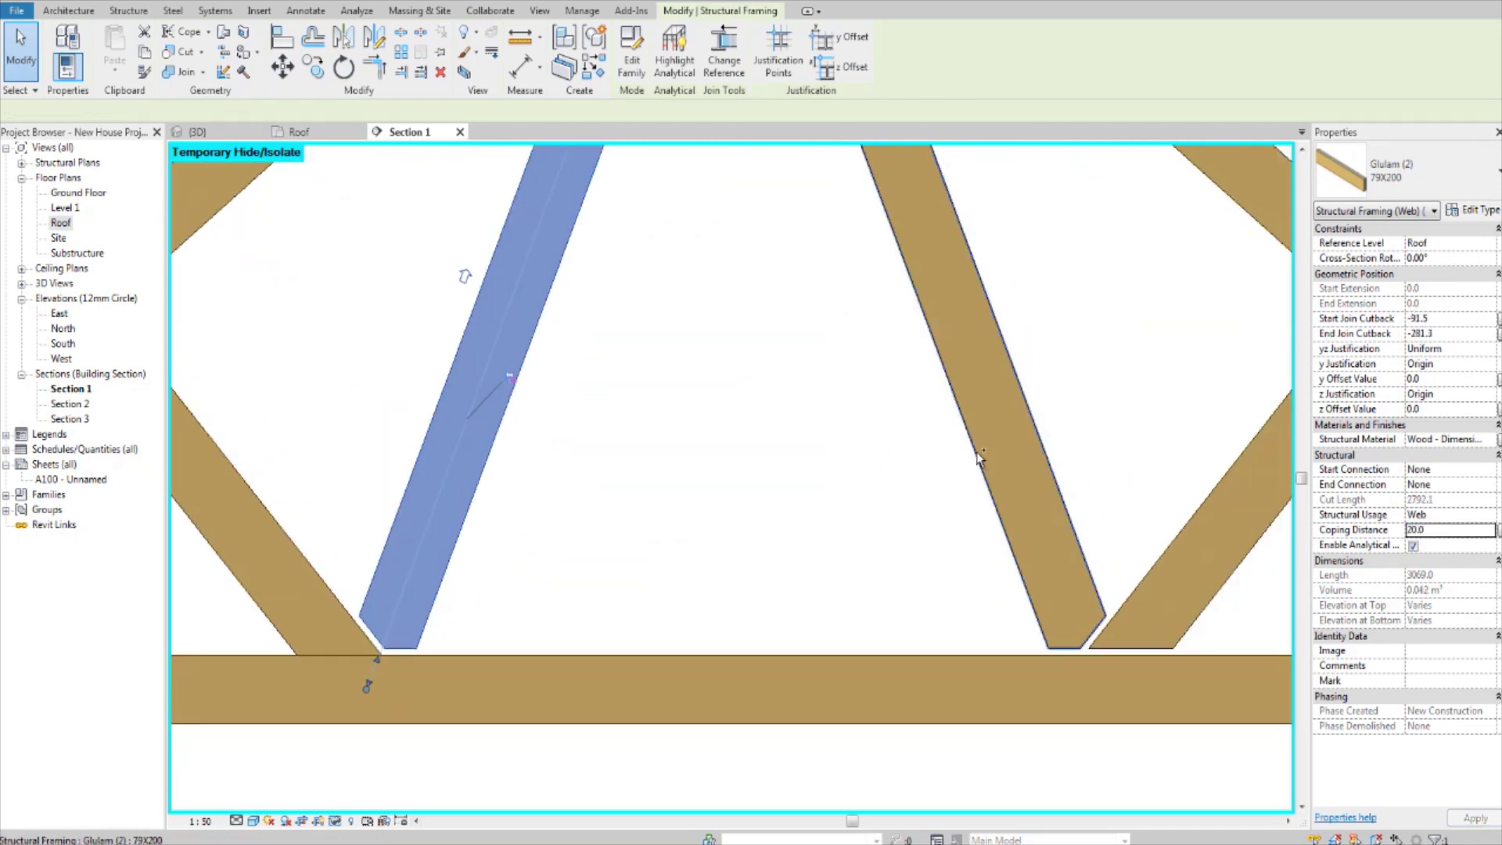
left_click(978, 458, "ctrl")
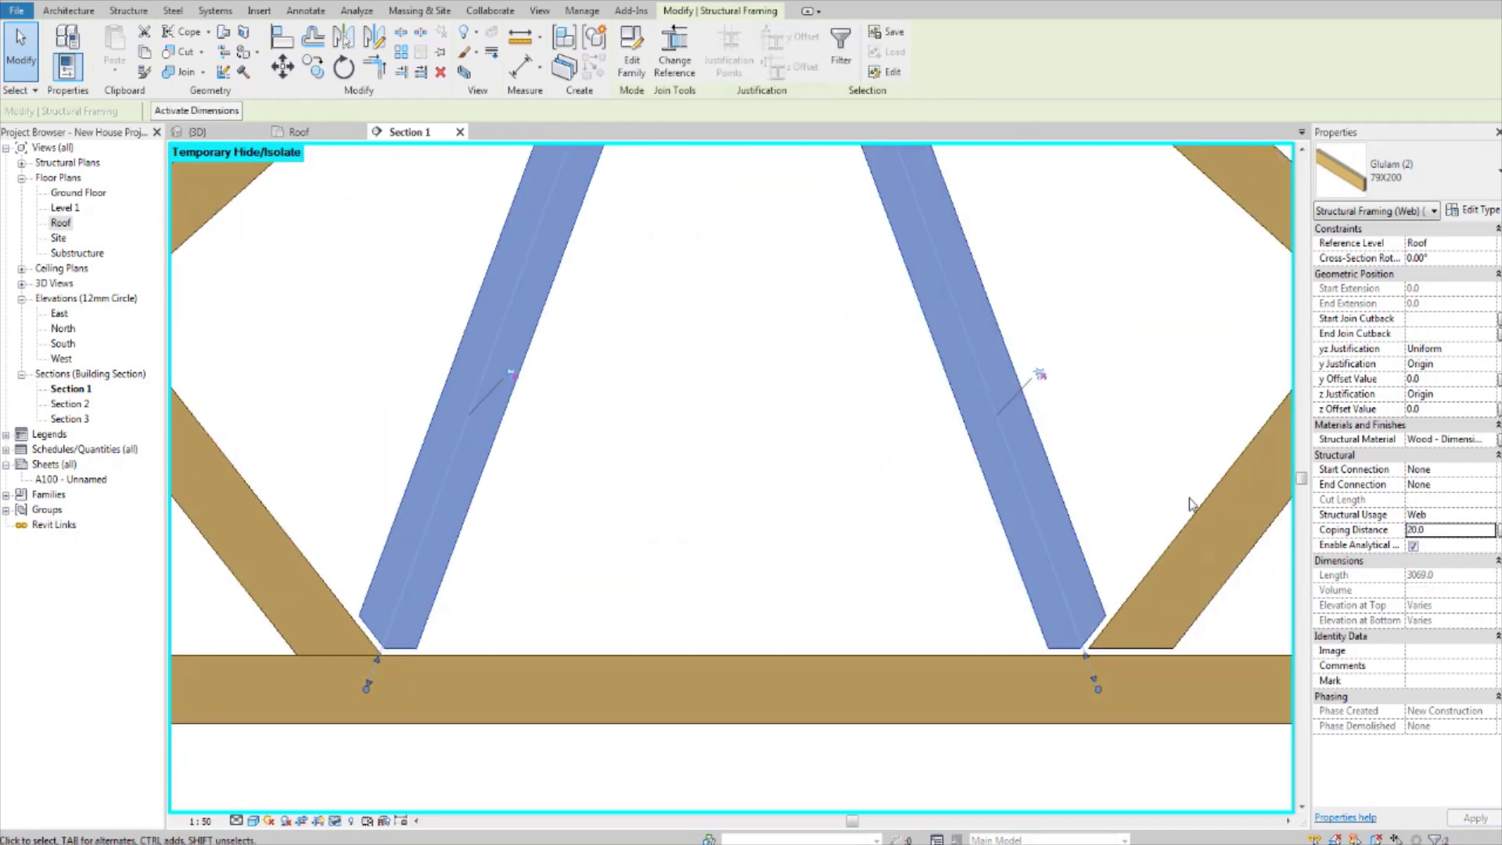
left_click(1249, 560, "ctrl")
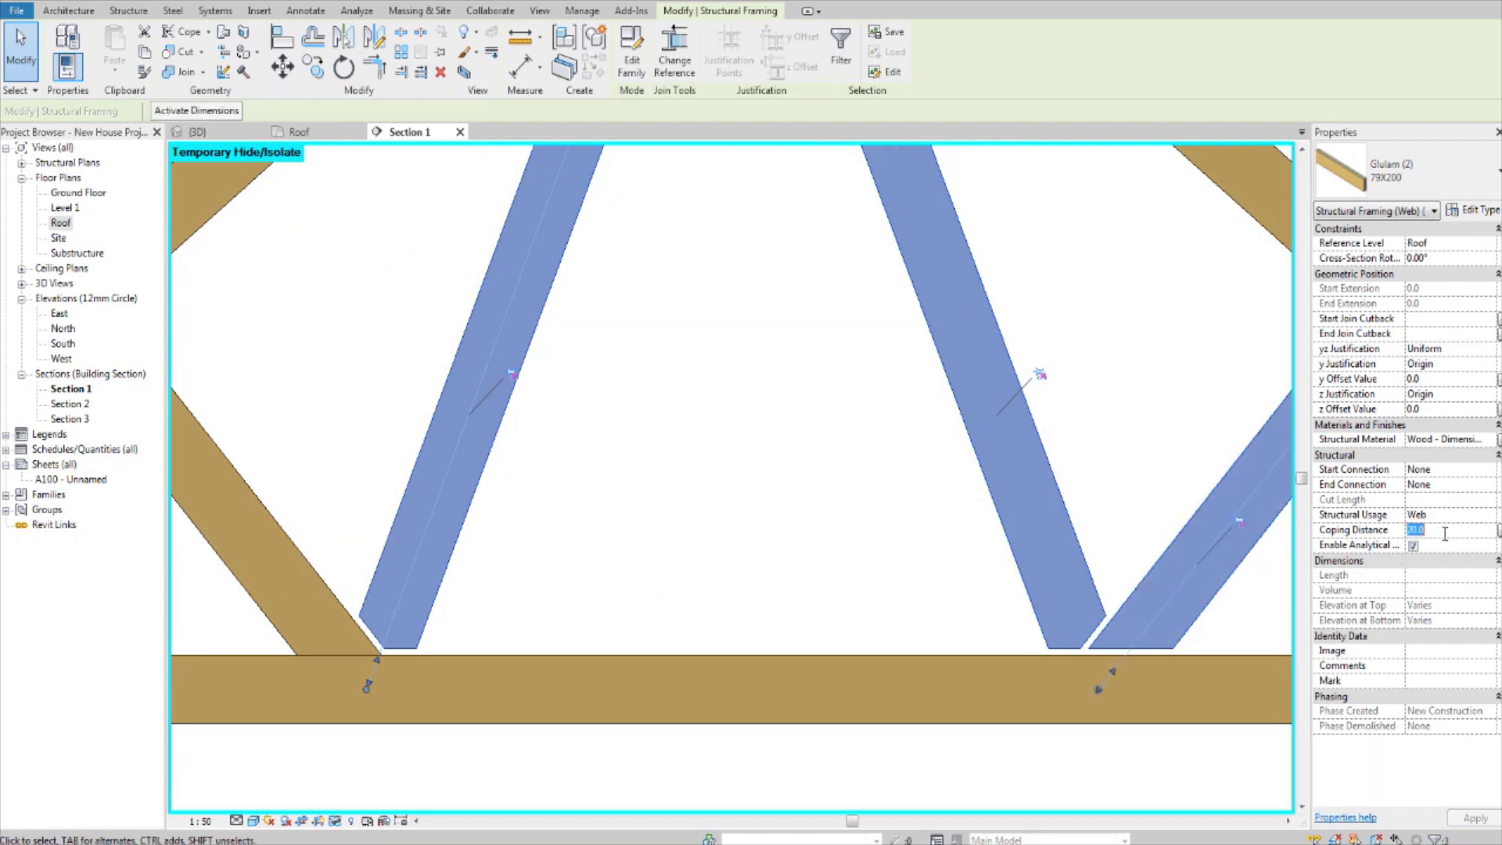
left_click(1156, 325)
scroll(1154, 318, "down", 3)
middle_click_drag(1155, 318, 1001, 442)
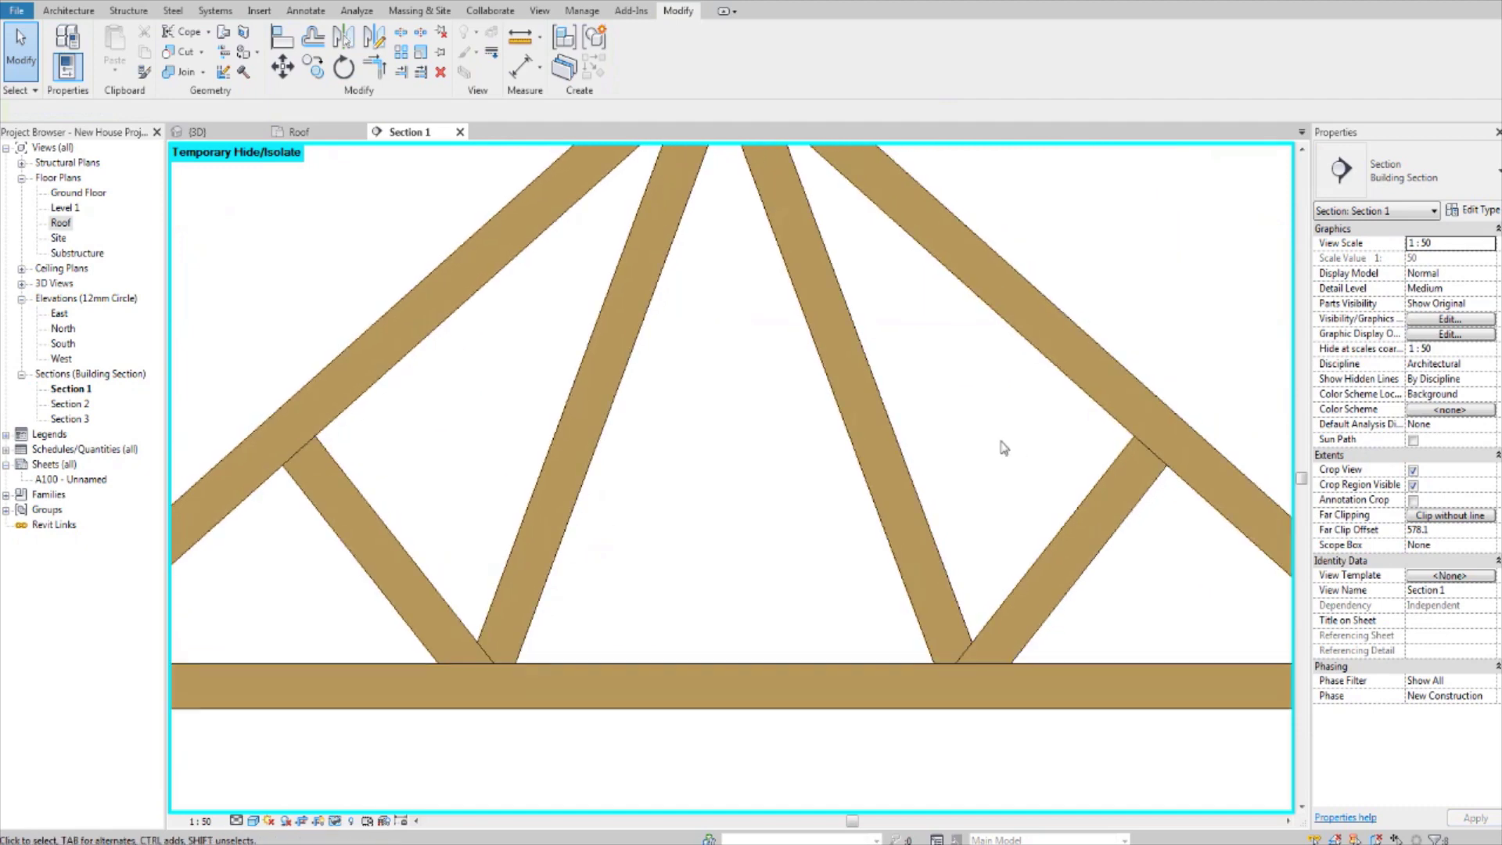
Set the coping distance of all four truss webs to 2
scroll(992, 409, "up", 2)
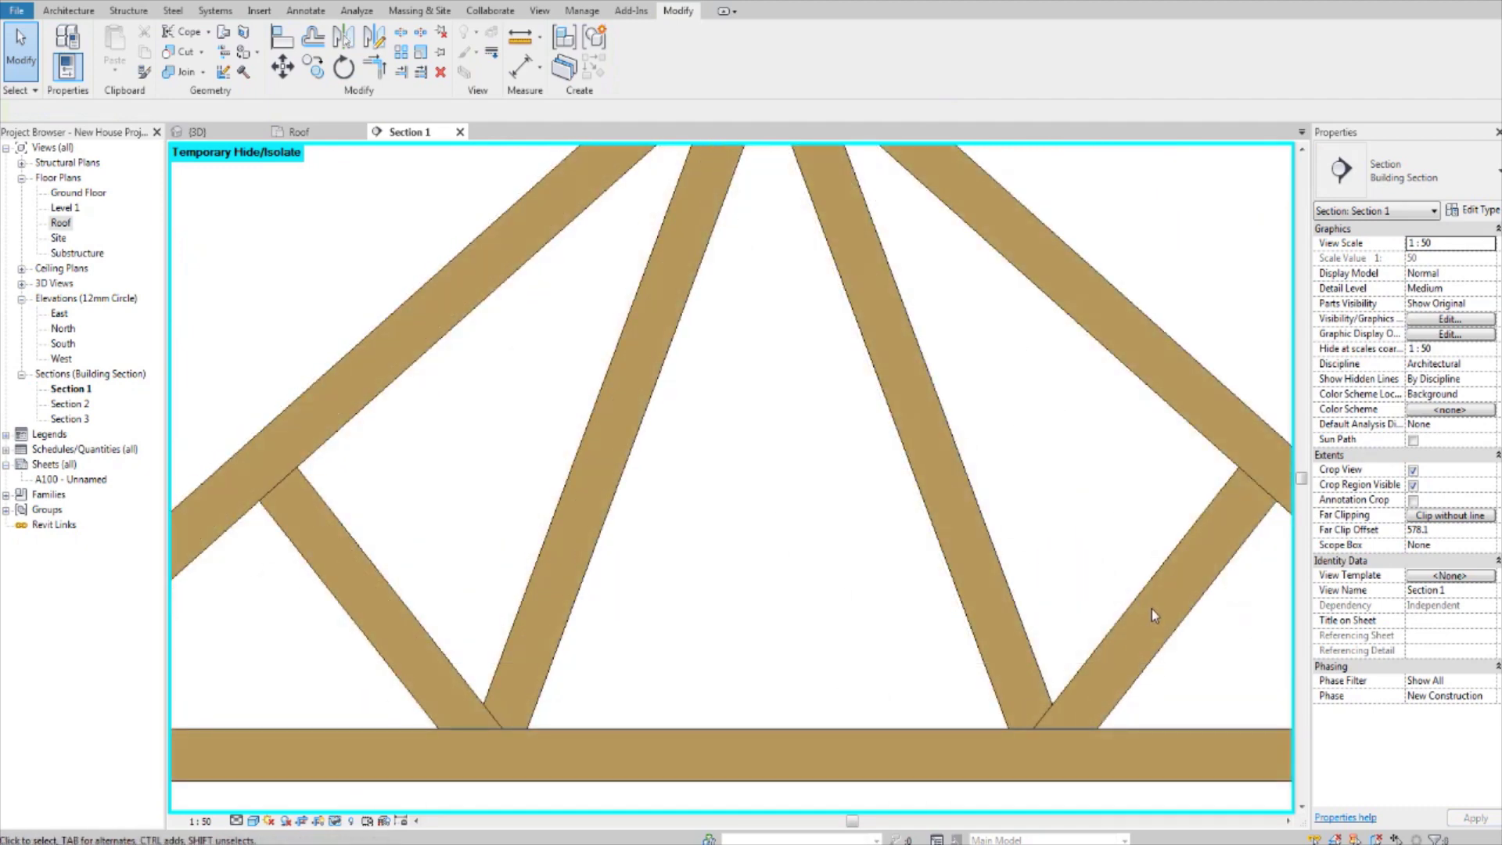
left_click_drag(1119, 647, 419, 602)
middle_click_drag(1012, 528, 983, 523)
middle_click_drag(814, 546, 810, 507)
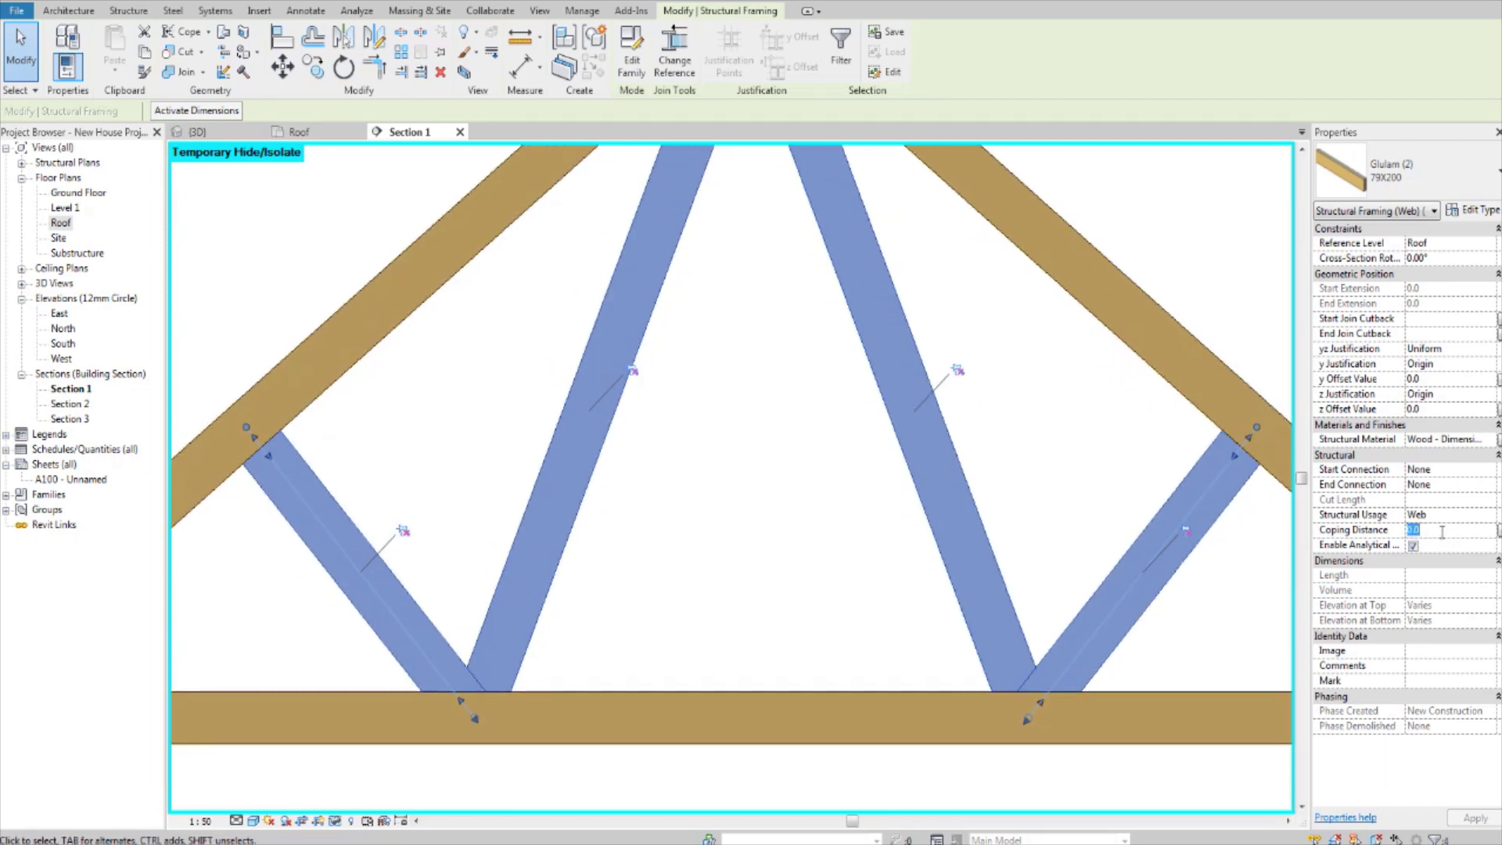
left_click(784, 525)
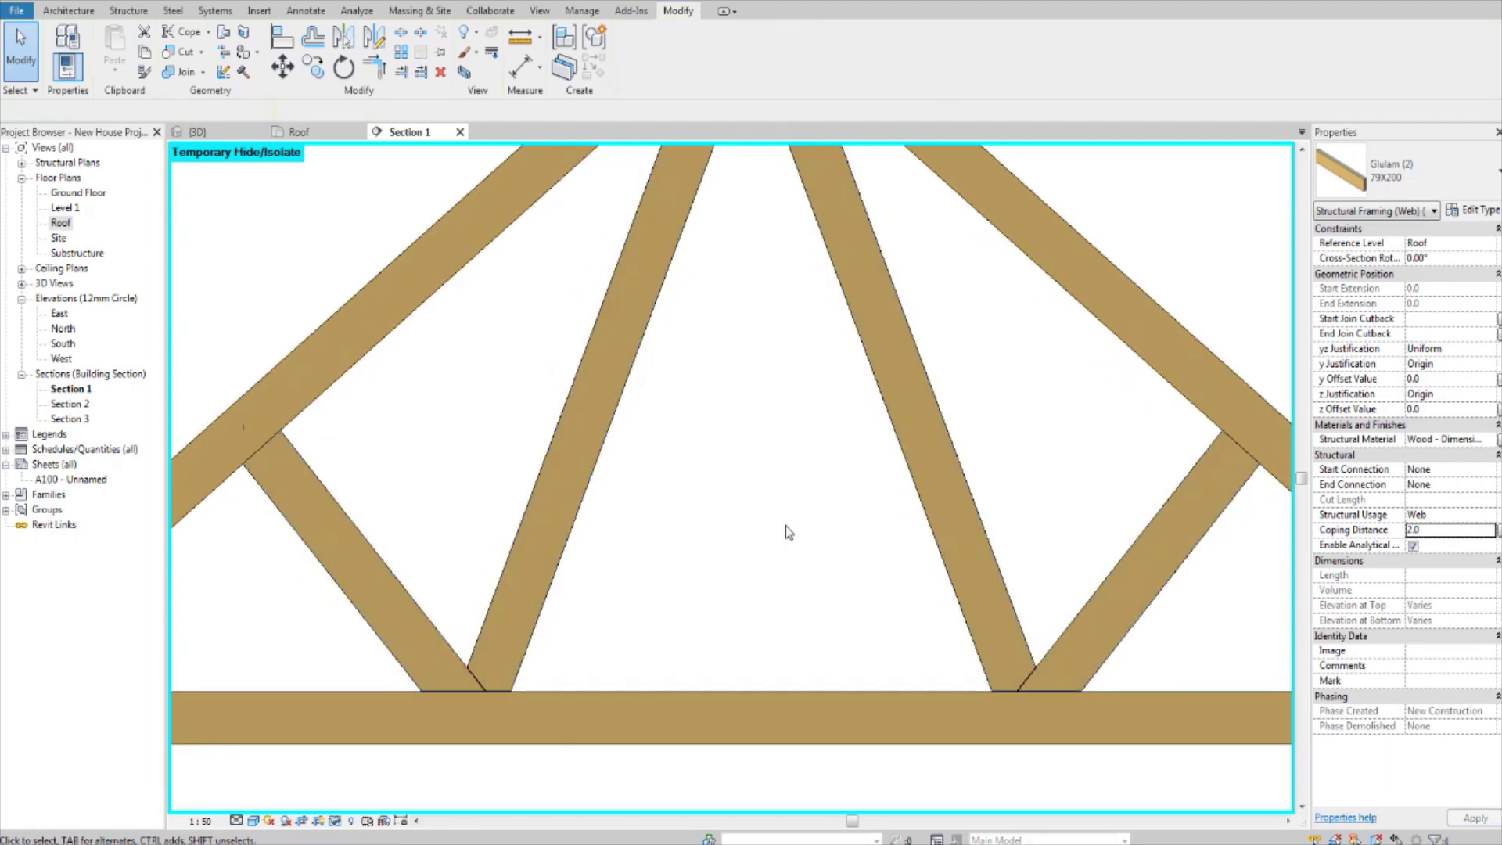
Move the long left-hand web slightly to the left at the apex and remove its coping that no longer cuts
scroll(785, 526, "down", 4)
middle_click_drag(832, 473, 782, 536)
scroll(781, 537, "up", 1)
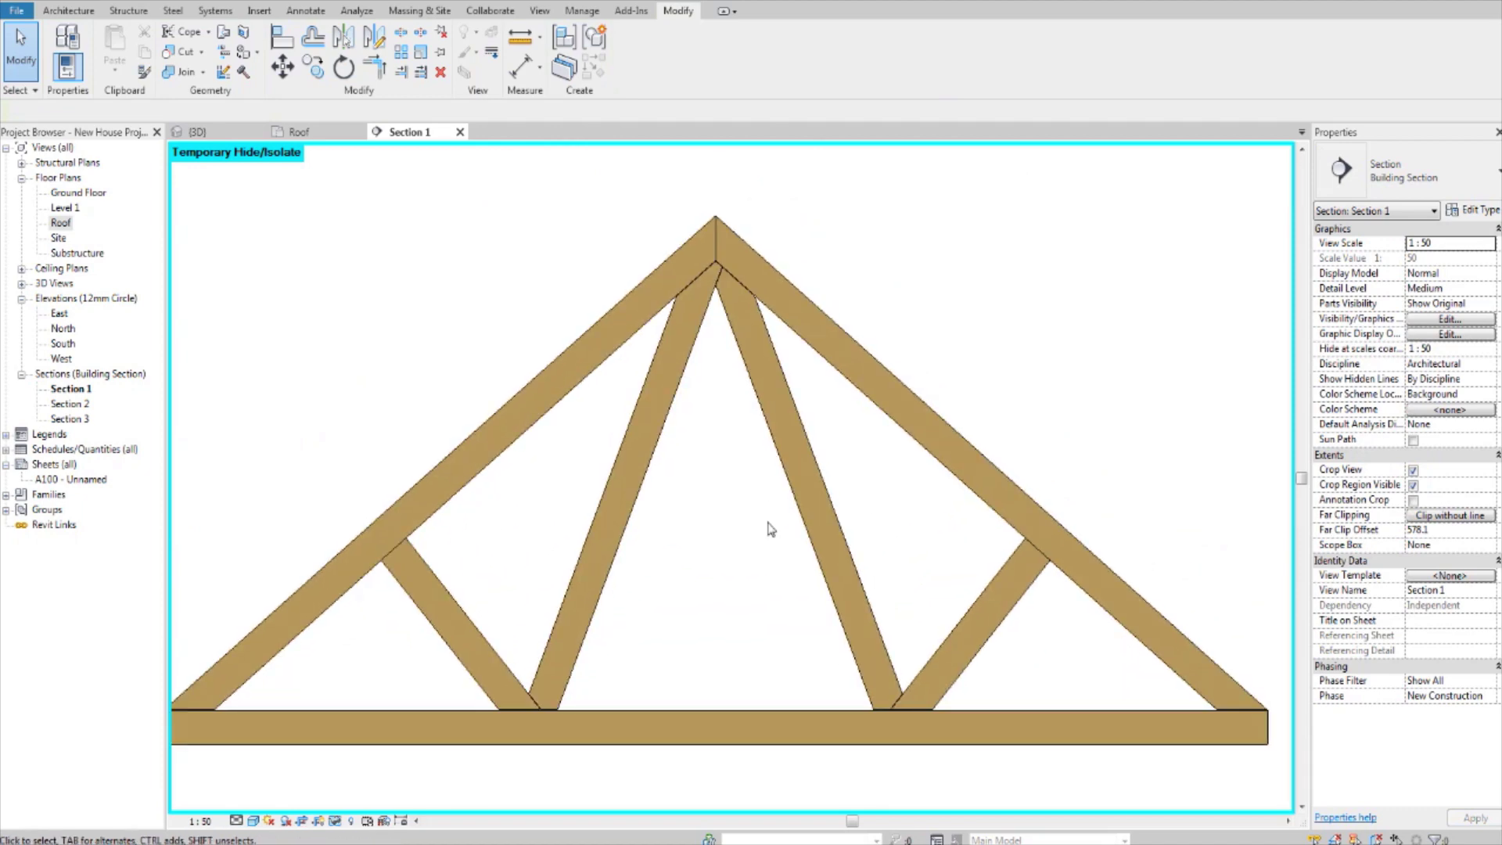
scroll(727, 420, "up", 3)
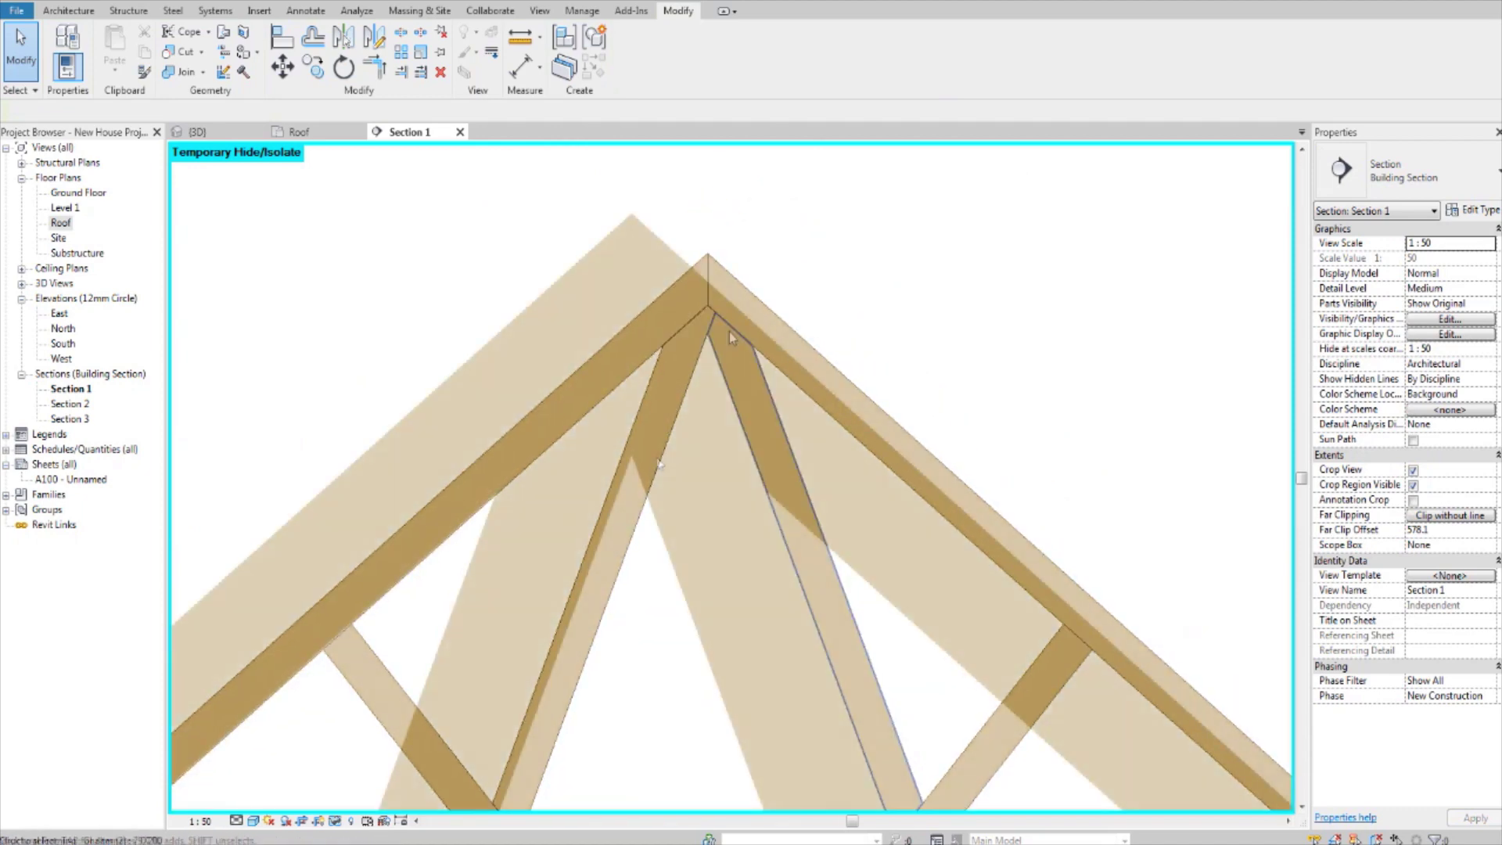
scroll(669, 518, "down", 1)
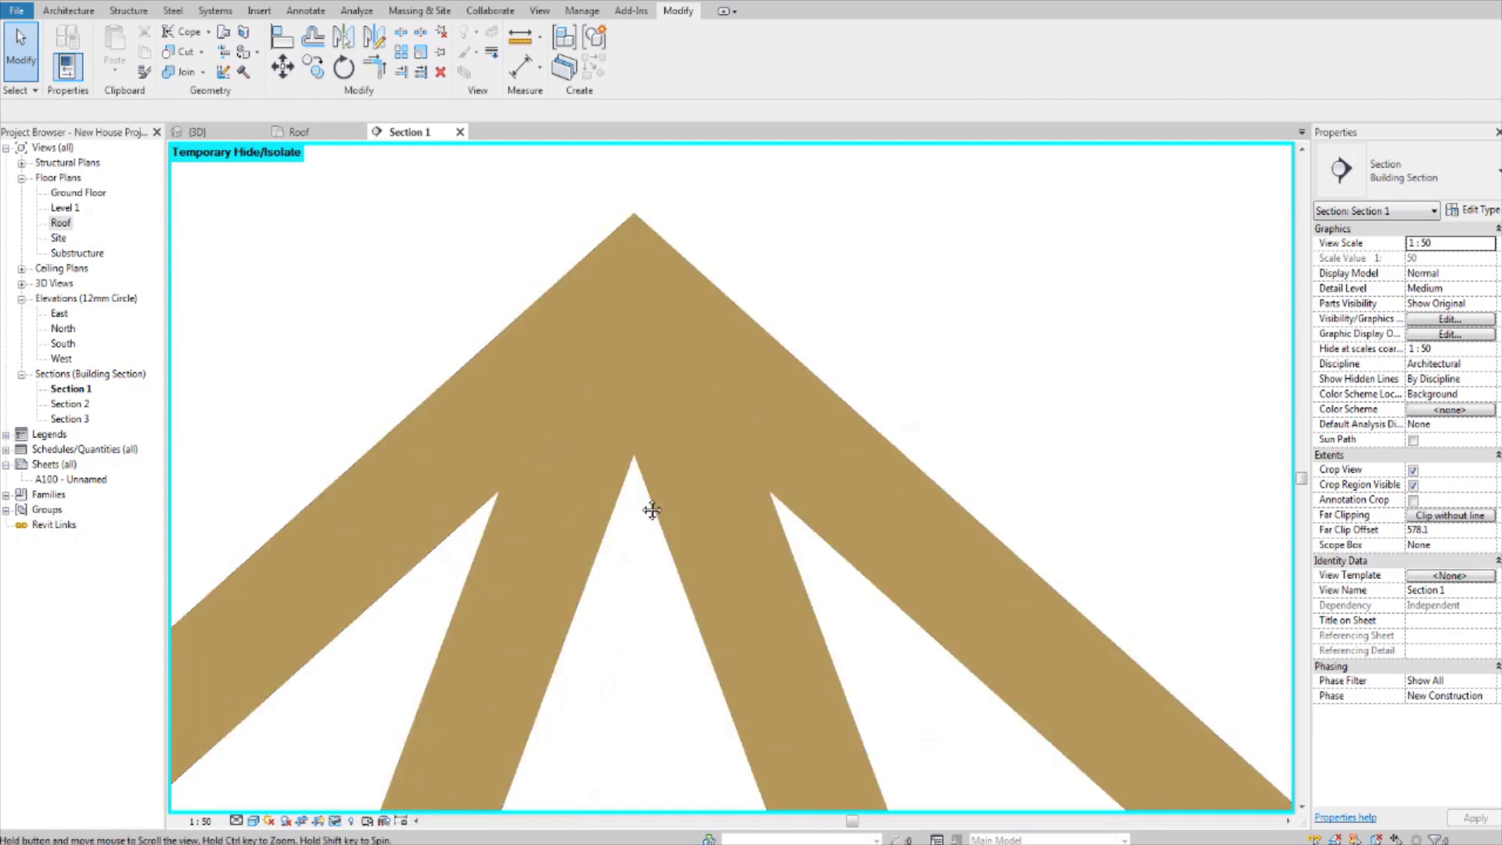
scroll(665, 427, "up", 1)
left_click(671, 436)
key("m")
key("v")
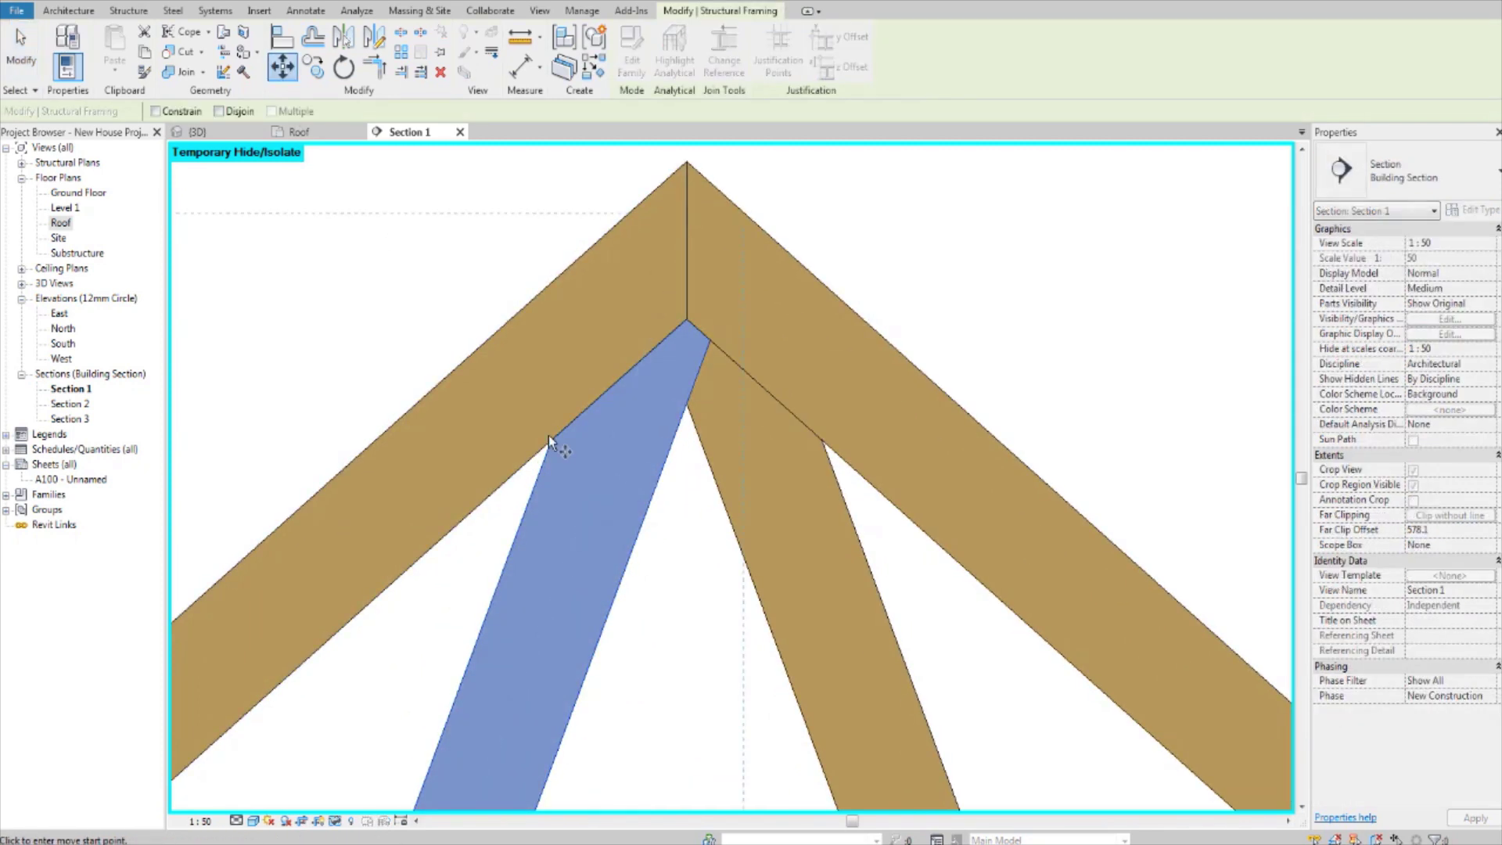
left_click(646, 444)
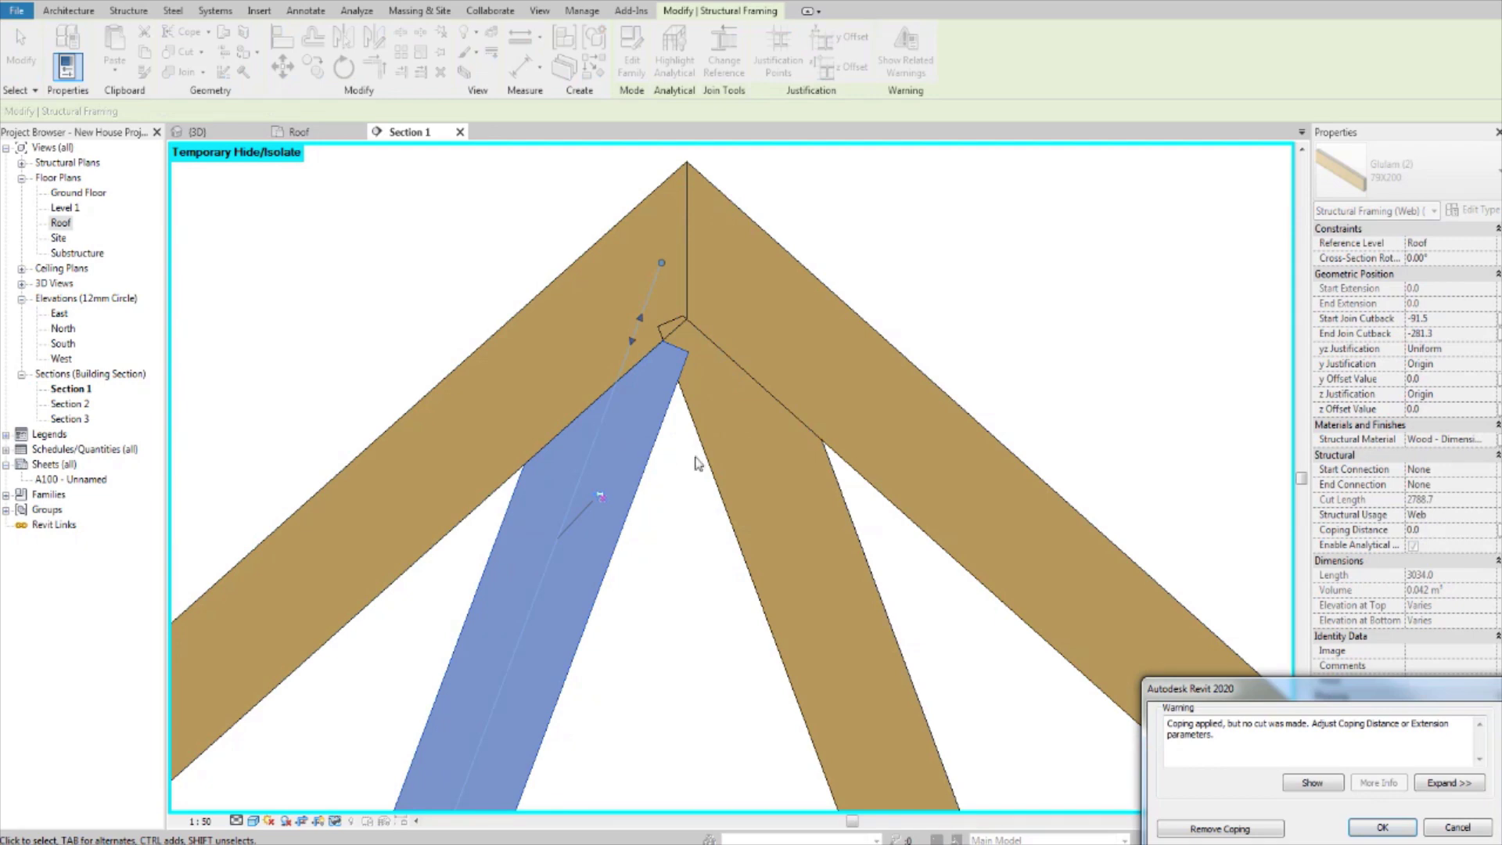
left_click(1260, 831)
Draw a vertical detail line from the truss peak down between the two long webs, using the Thin Lines style
key("d")
key("l")
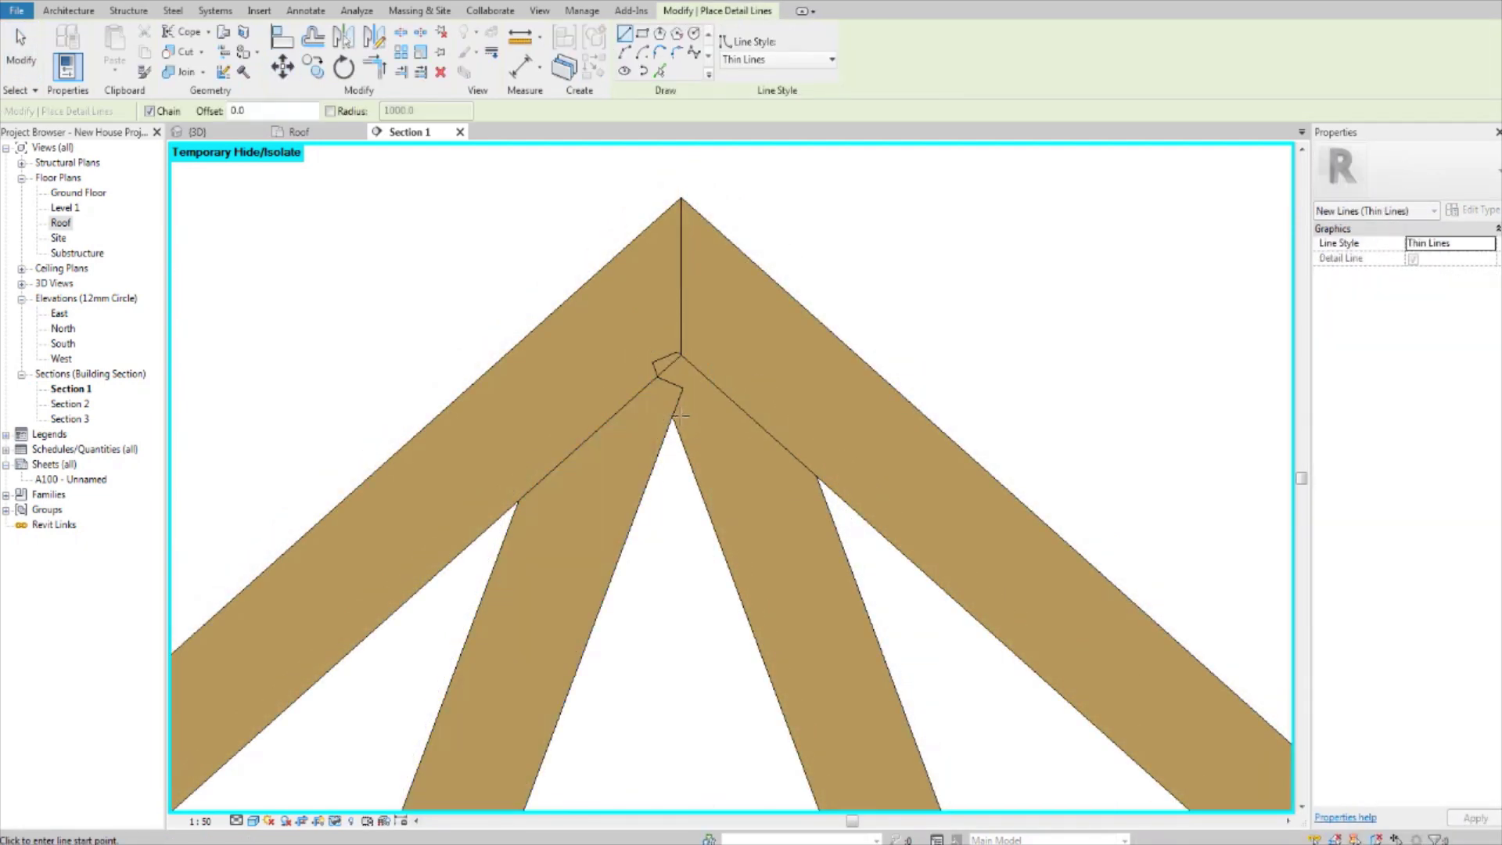
left_click(681, 198)
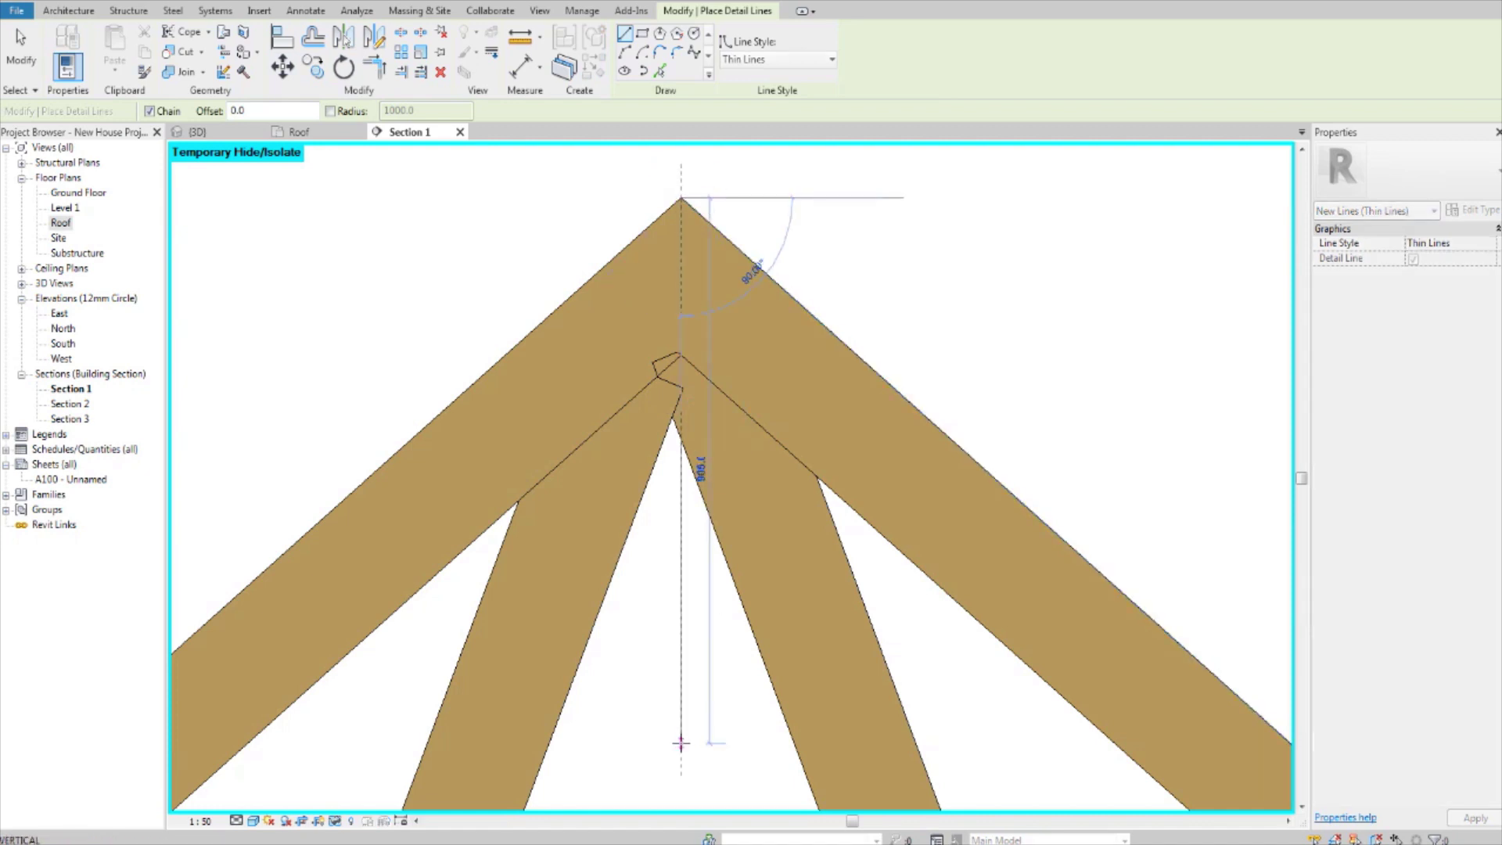
left_click(681, 743)
key("Escape")
key("Escape")
Move the long left-hand web so the right corner of its upper end lies on the vertical detail line
scroll(689, 501, "up", 2)
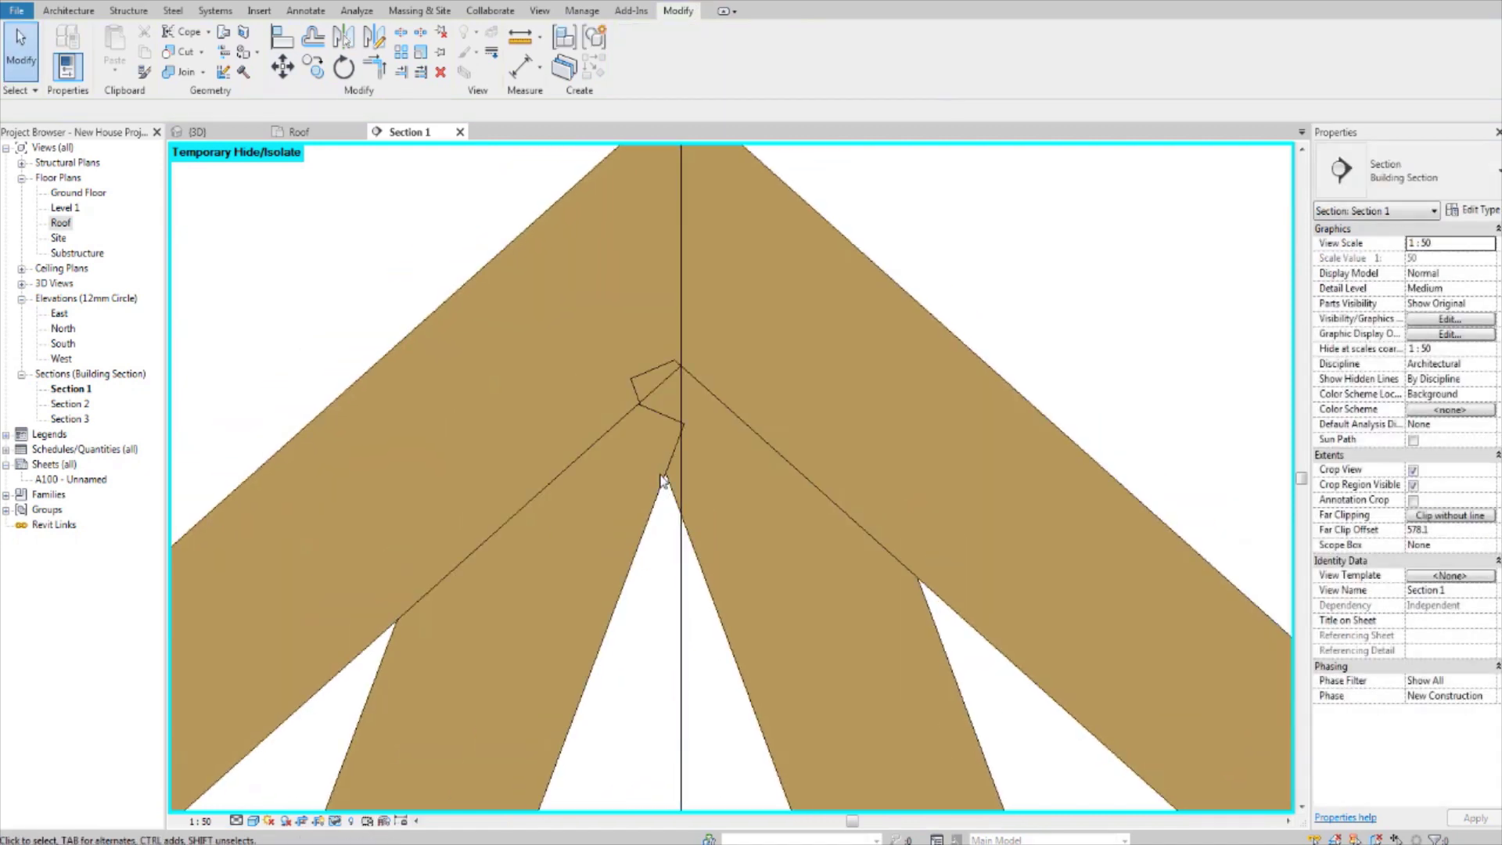
left_click(665, 487)
scroll(665, 487, "up", 2)
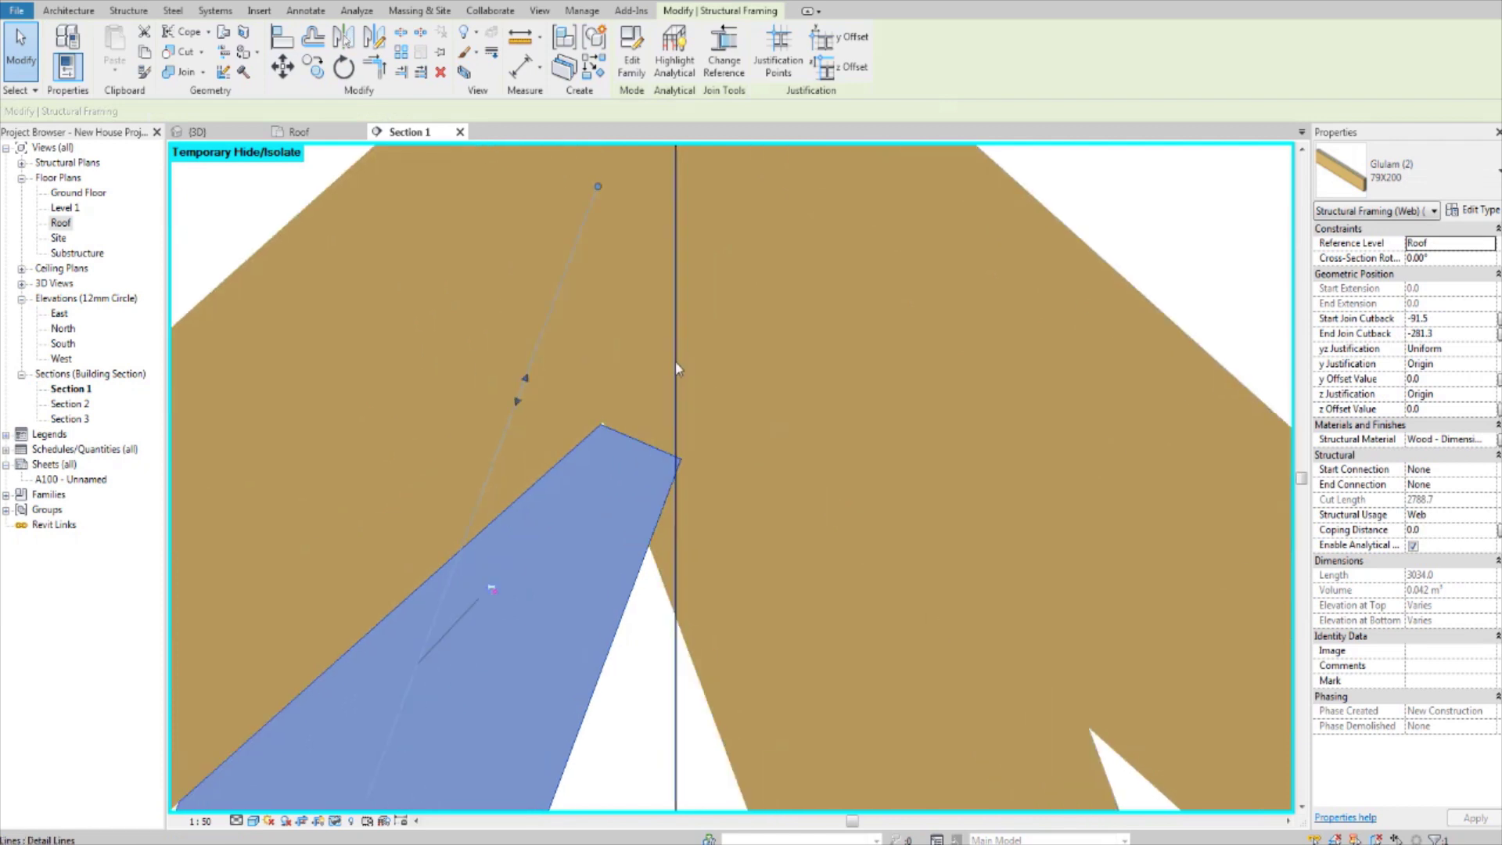
middle_click_drag(750, 358, 697, 448)
key("m")
key("v")
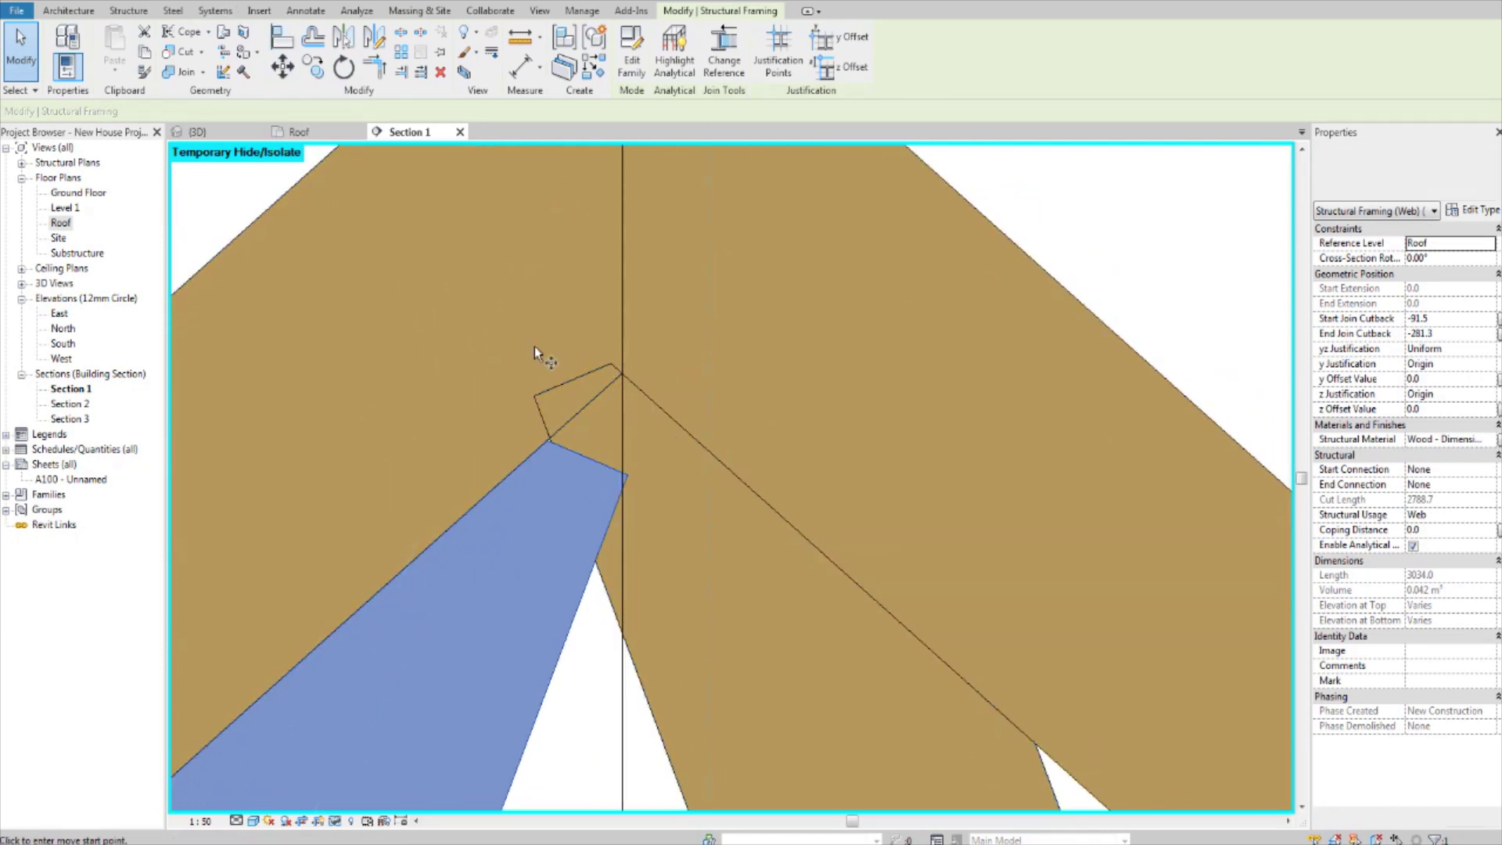
scroll(474, 485, "up", 3)
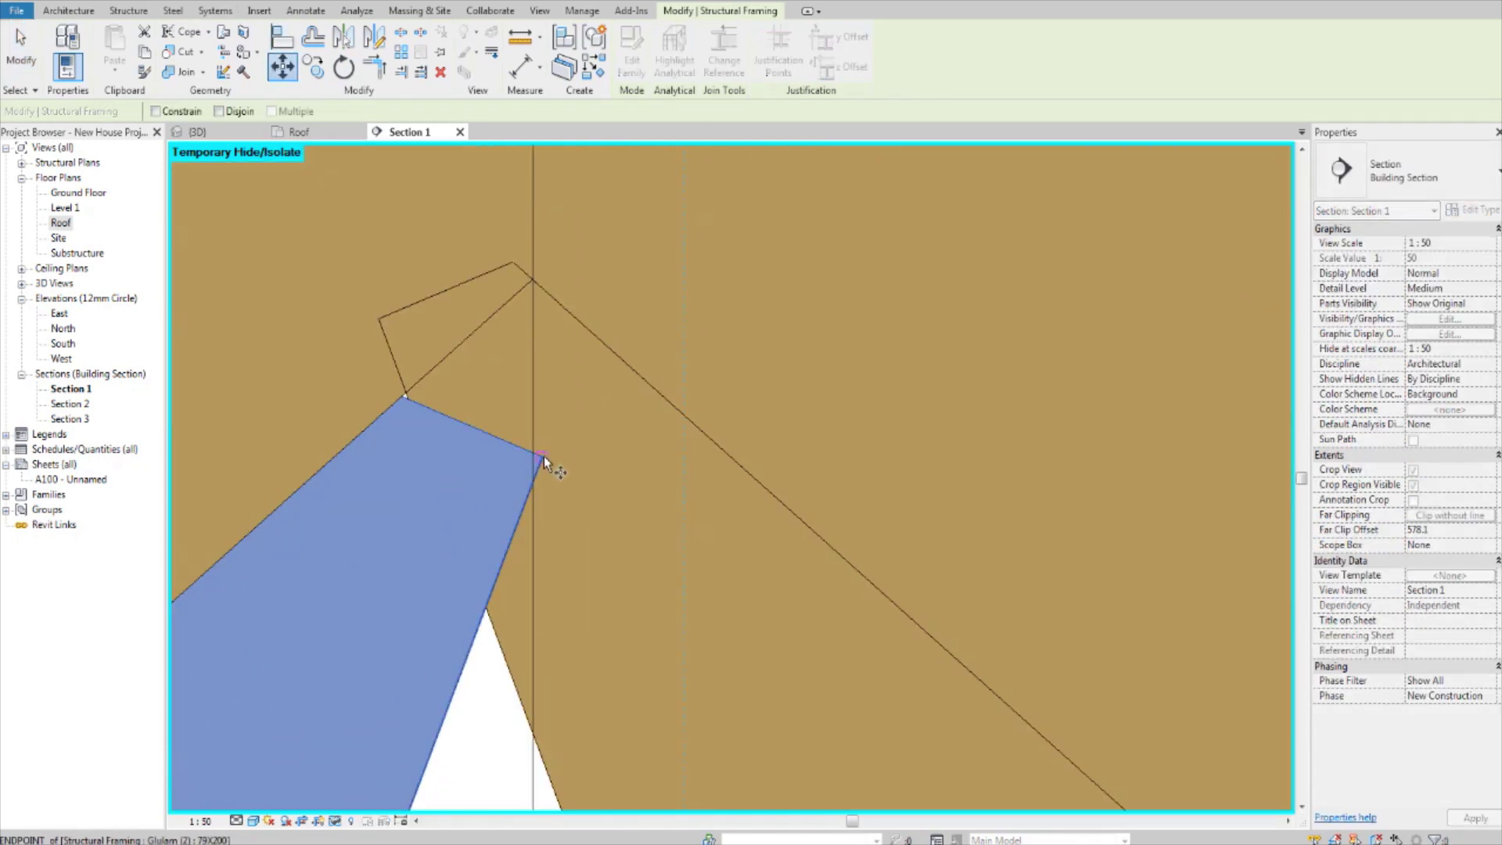
left_click(533, 456)
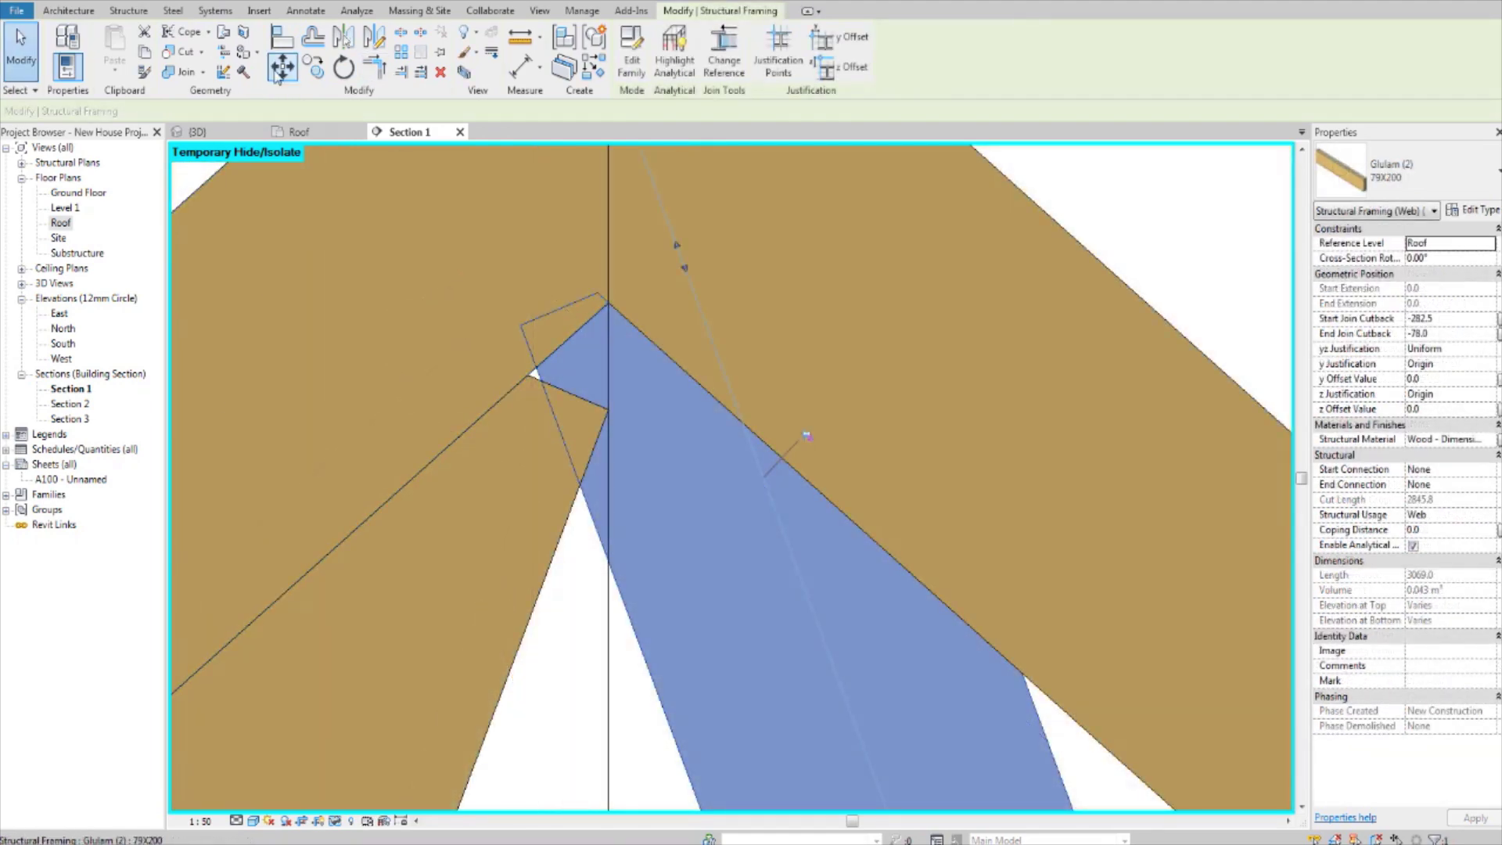
Move the long right-hand web horizontally to the right so its upper left corner aligns with the vertical detail line
left_click(279, 72)
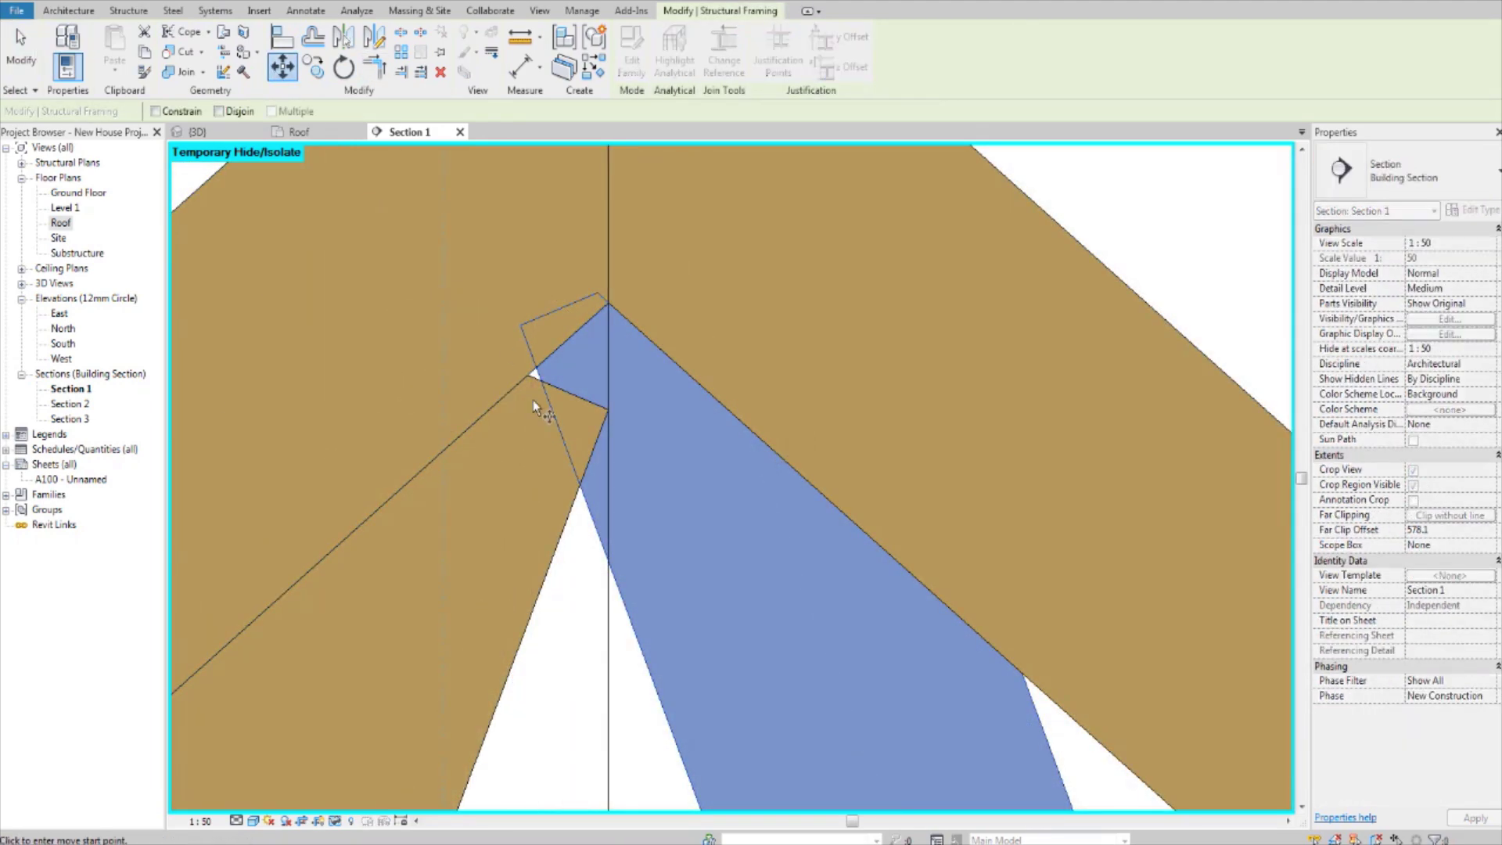
left_click(523, 323)
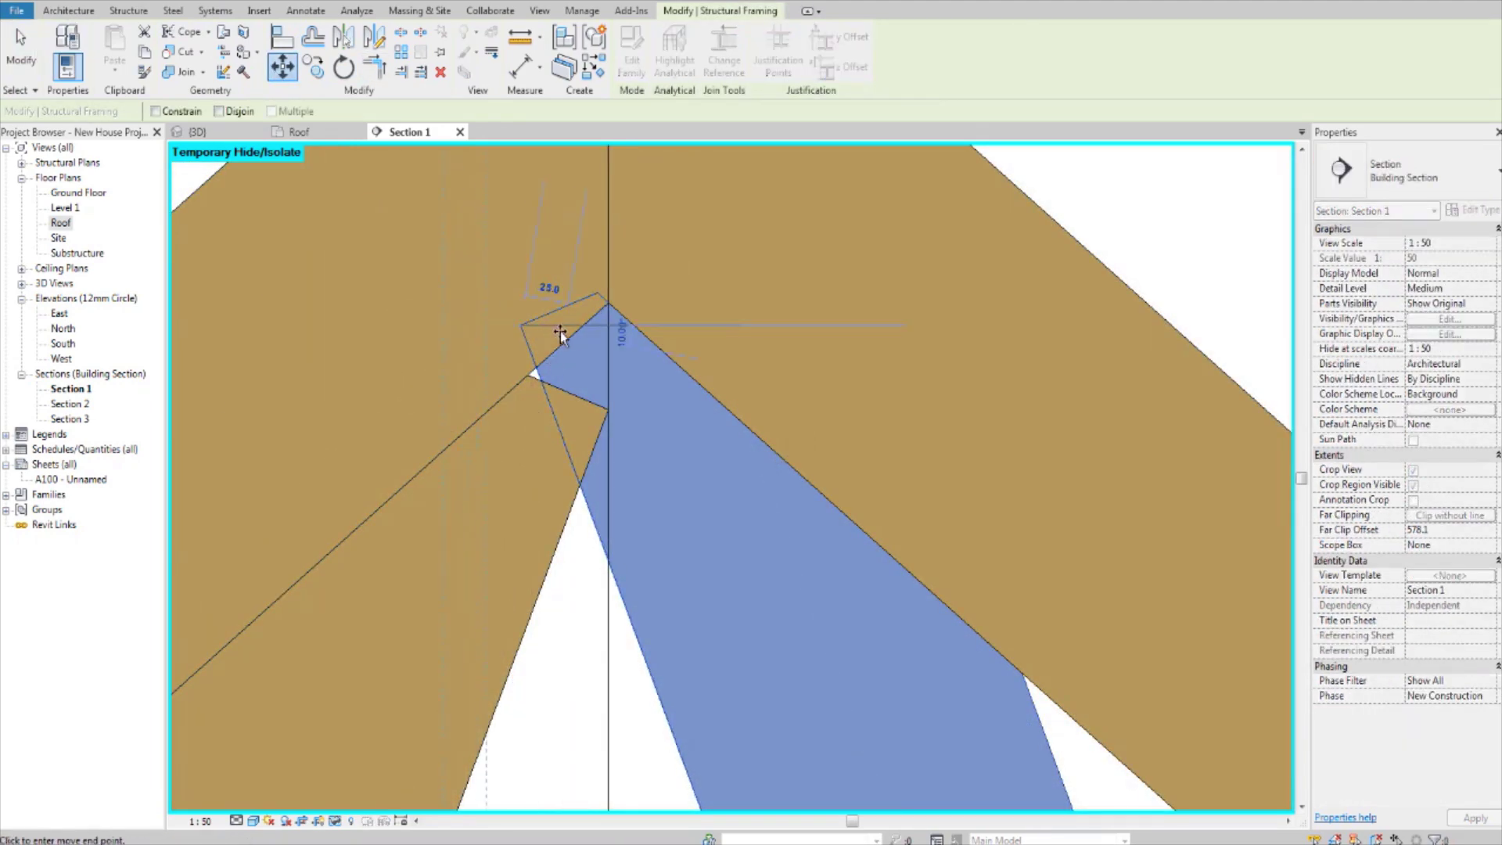
left_click(609, 333)
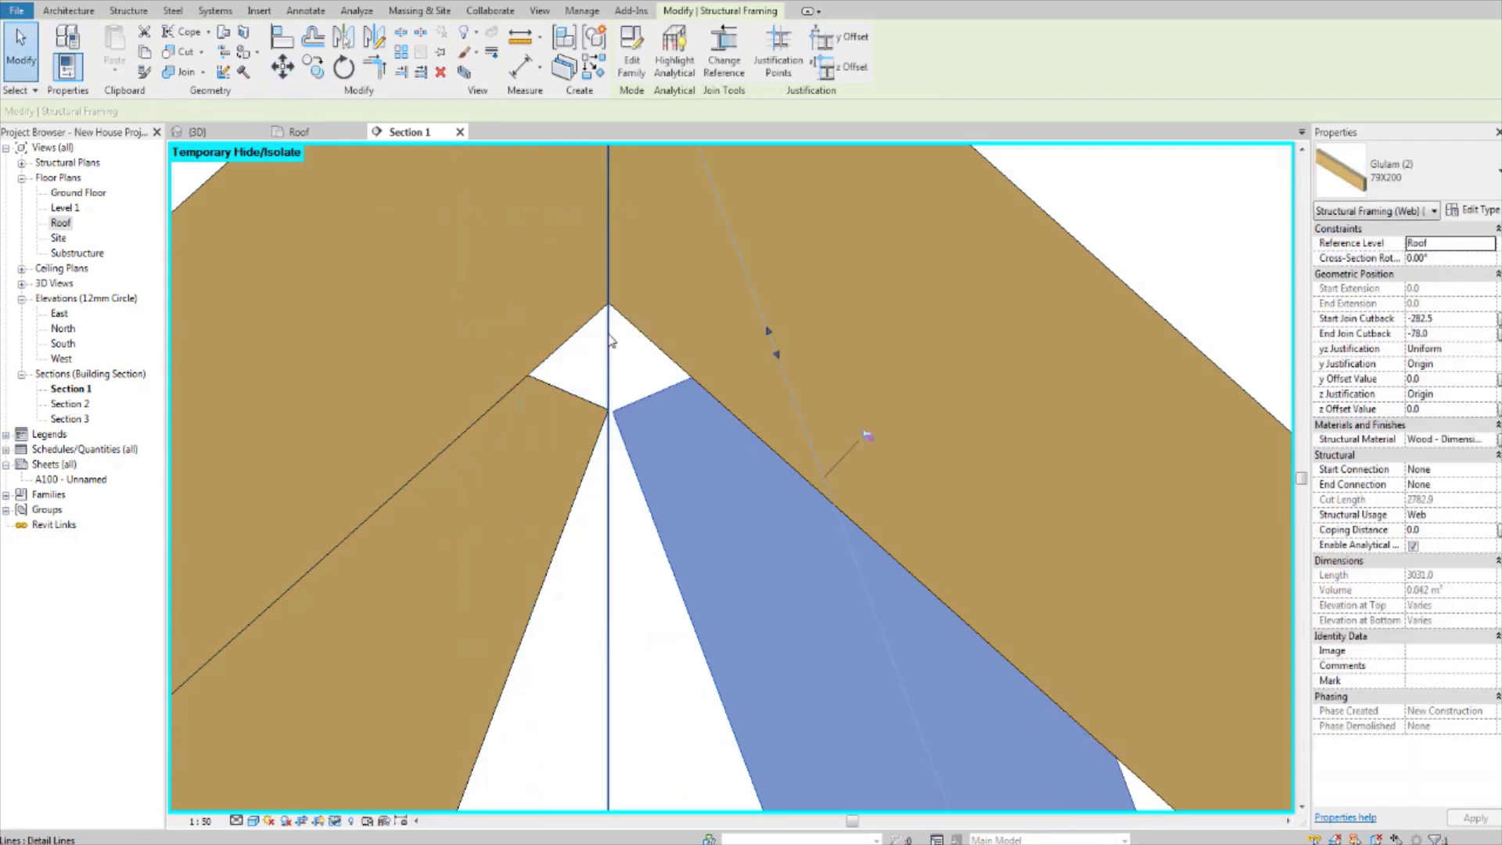
Extend the upper end of the long left-hand web past the underside of the rafters at the apex
scroll(626, 349, "down", 4)
left_click(626, 354)
left_click(619, 363)
scroll(620, 360, "up", 2)
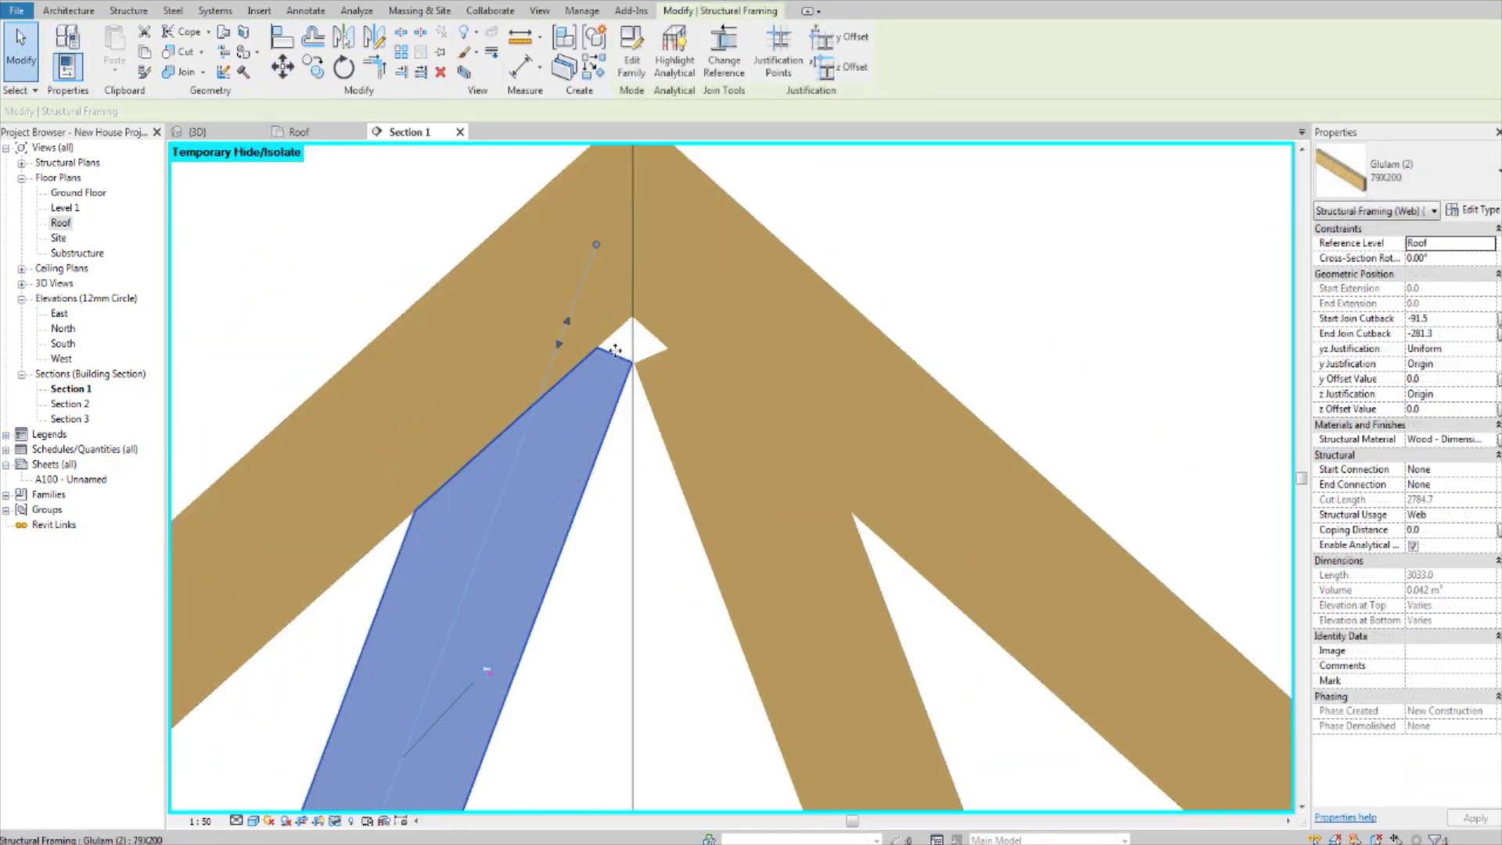
left_click_drag(651, 175, 651, 173)
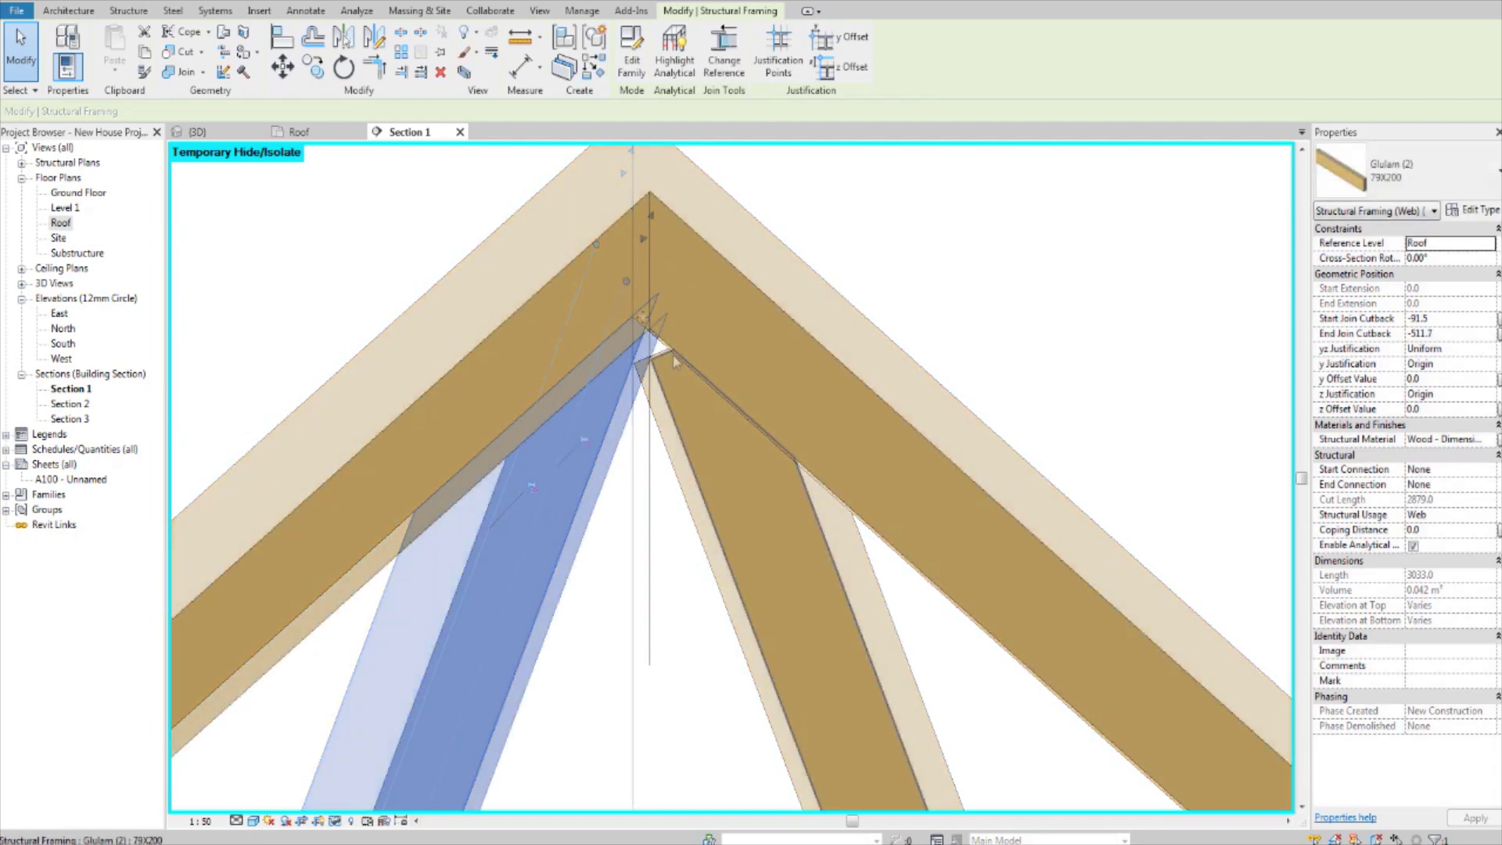
Extend the upper end of the long right-hand web past the underside of the rafters, crossing the centre line
left_click(675, 361)
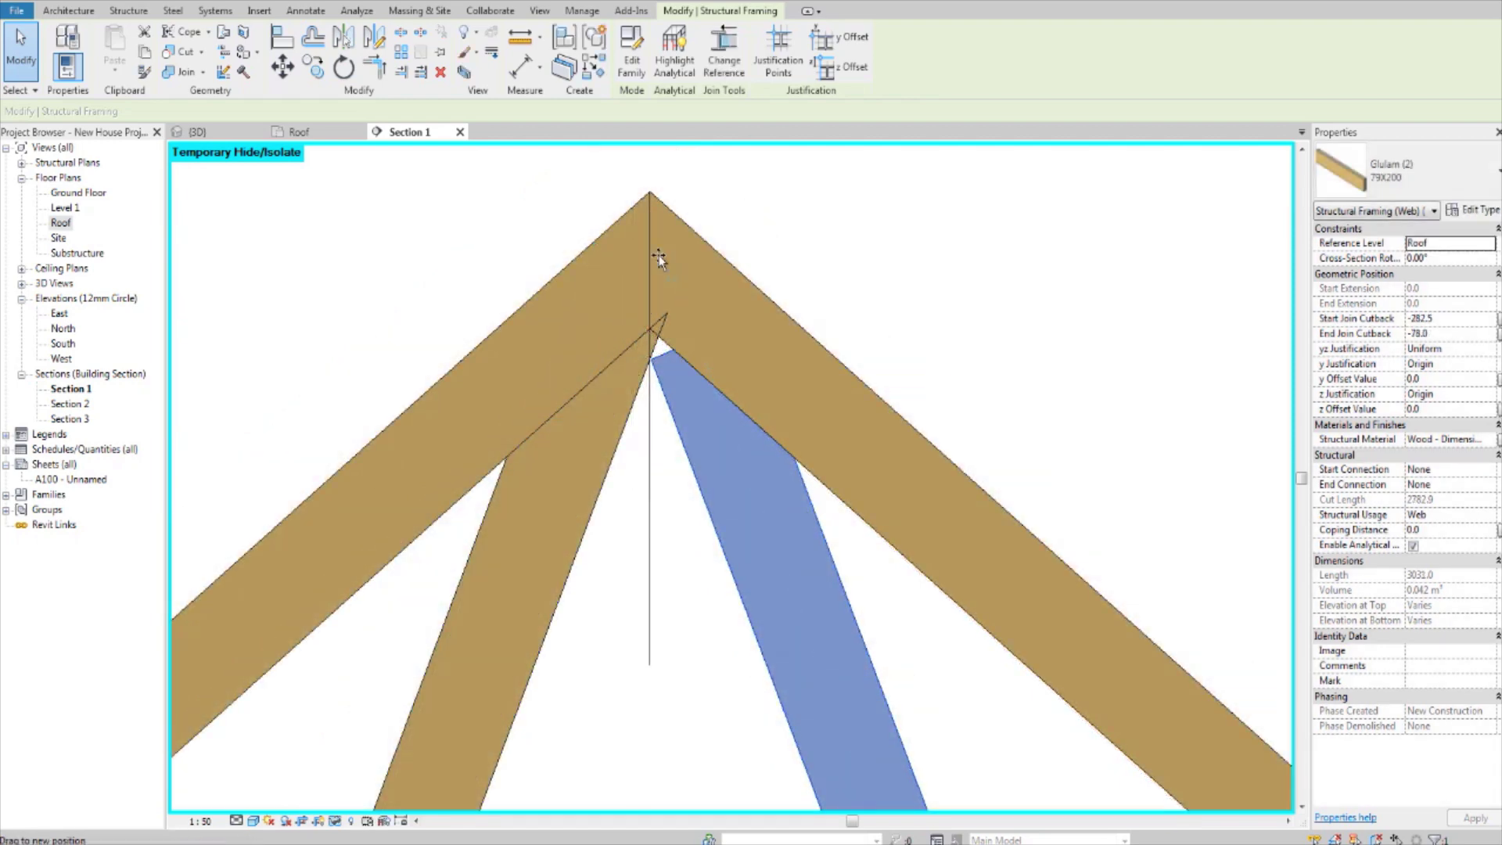
left_click_drag(658, 257, 626, 178)
left_click(837, 247)
scroll(650, 352, "up", 2)
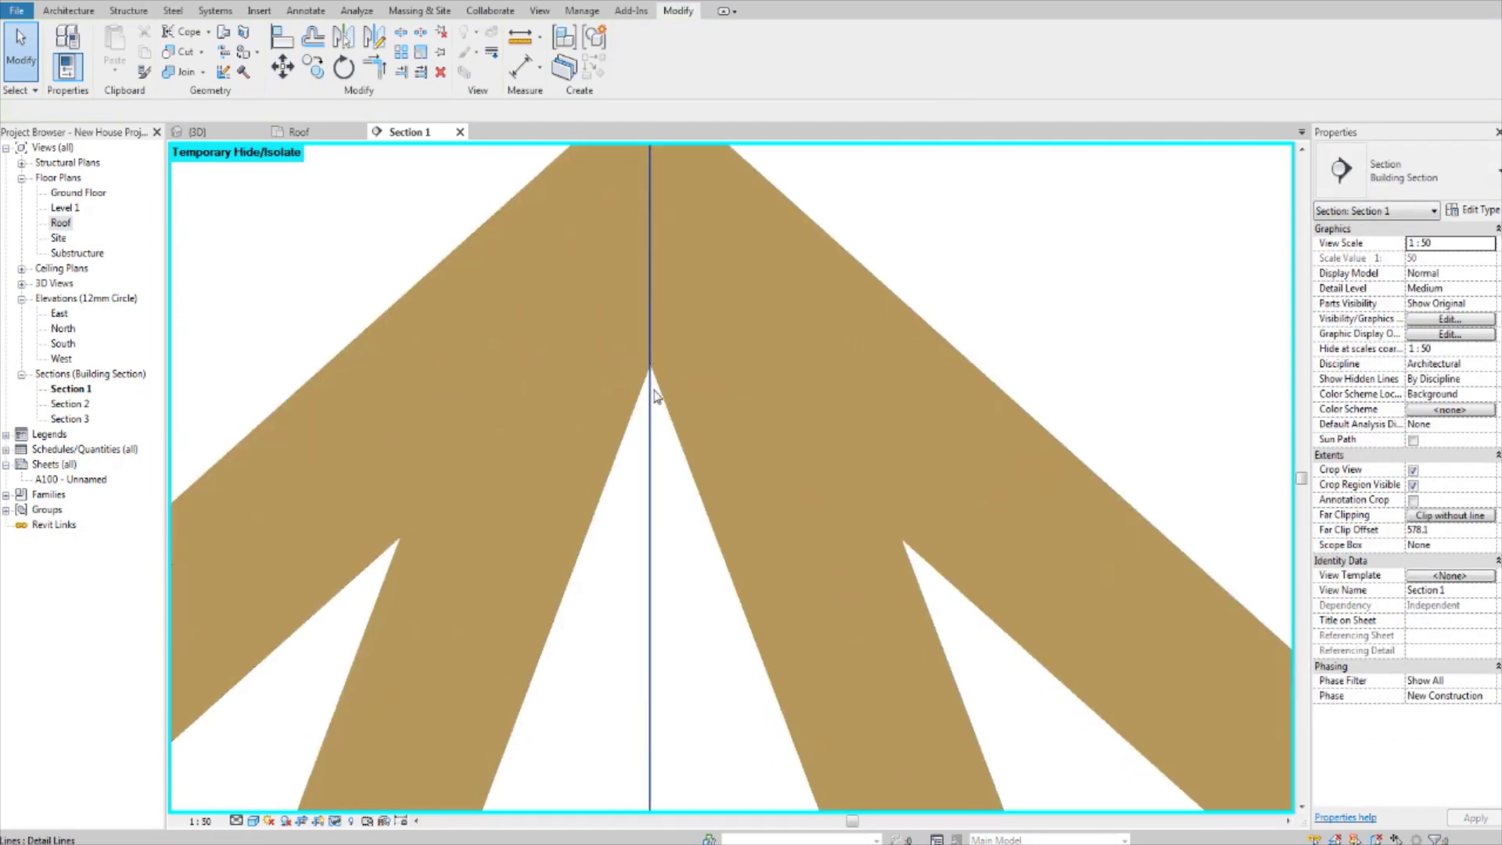
Move the long left-hand web horizontally to the left so its extended tip lies on the vertical detail line
left_click(646, 398)
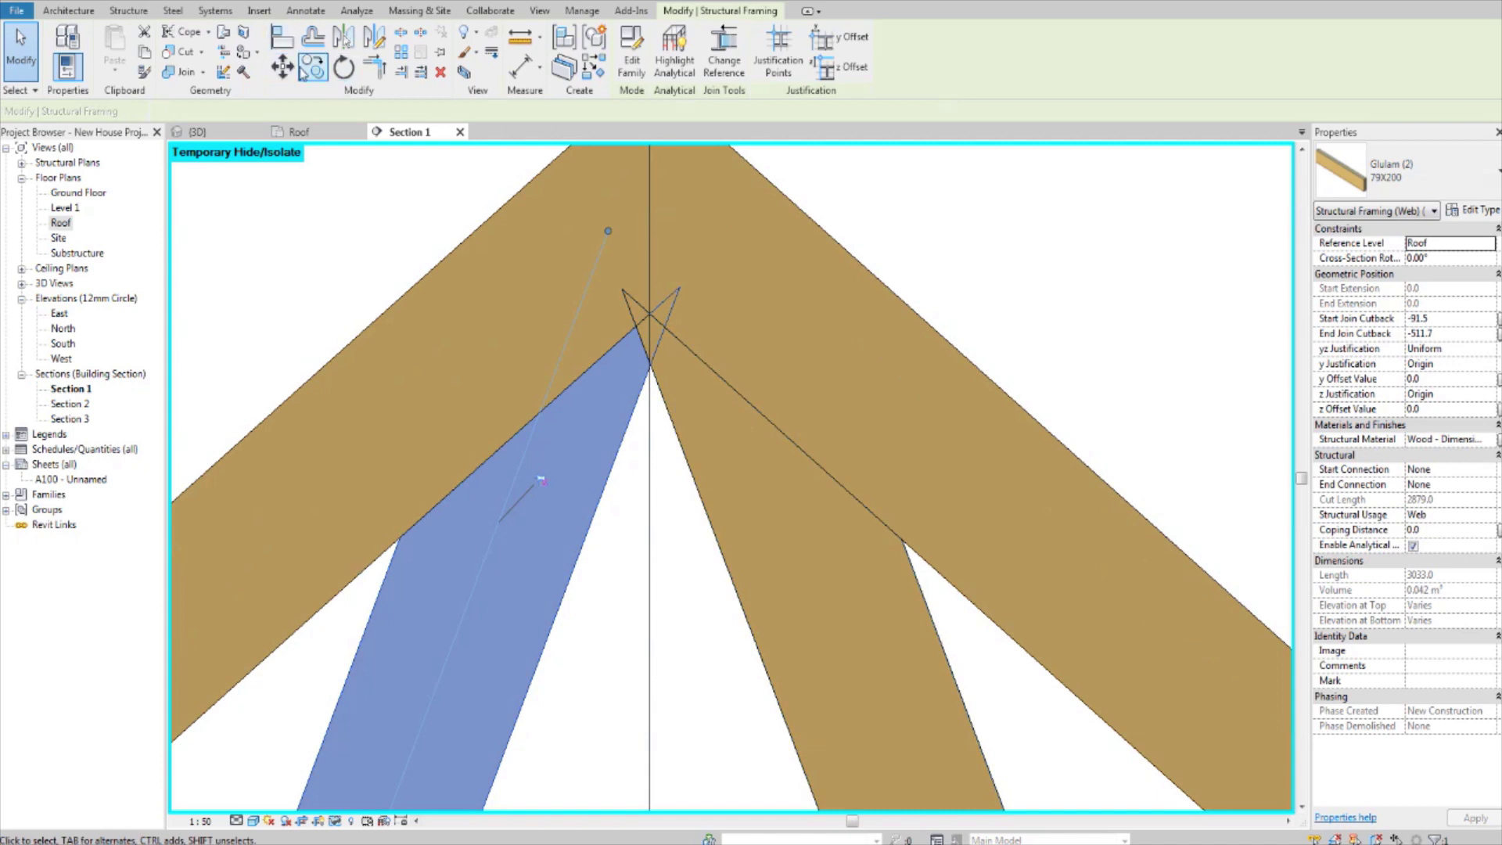
left_click(283, 68)
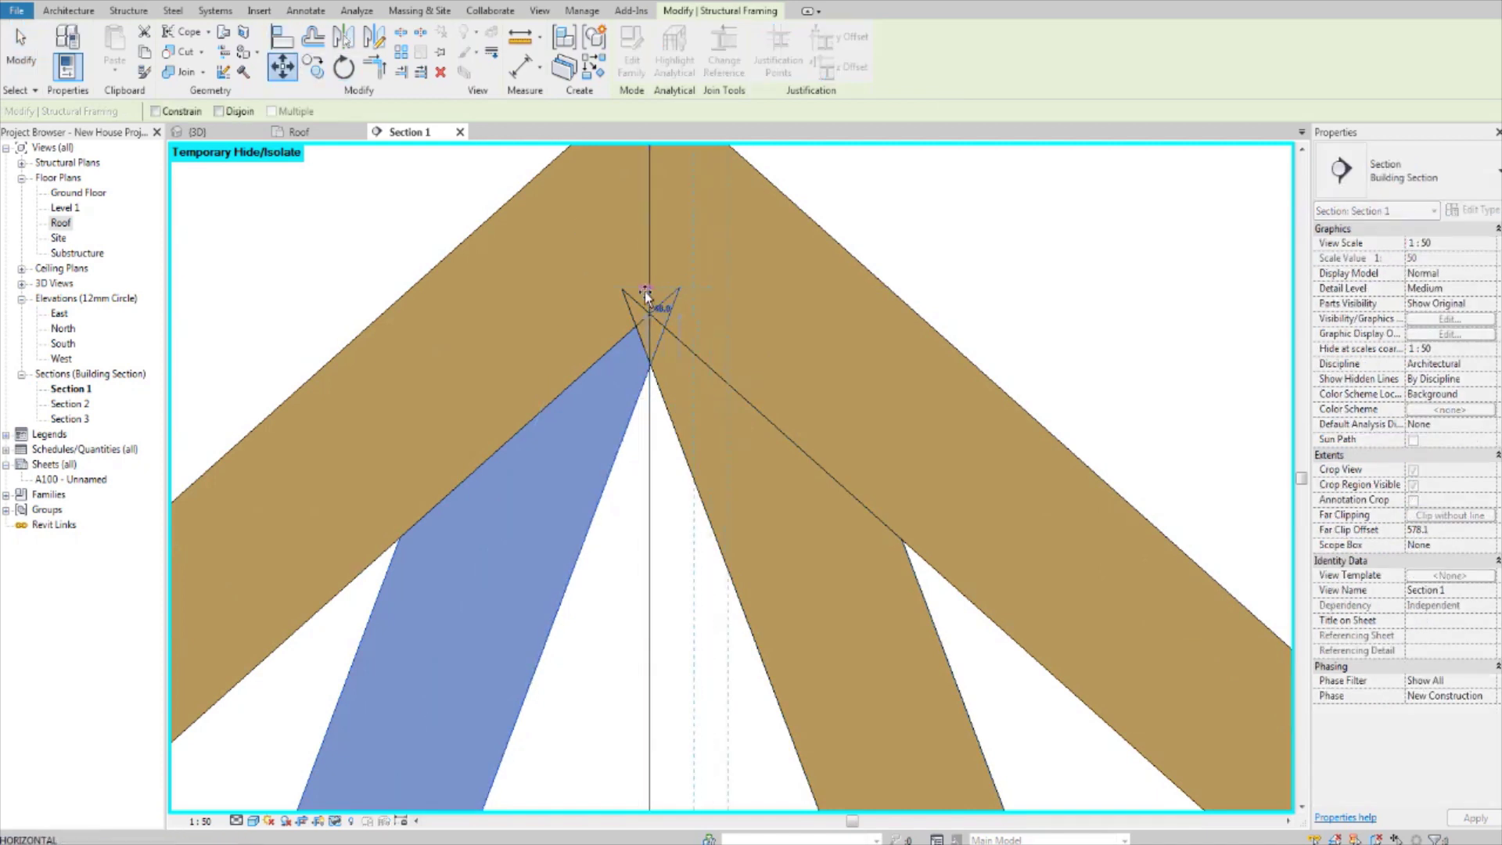
left_click(649, 293)
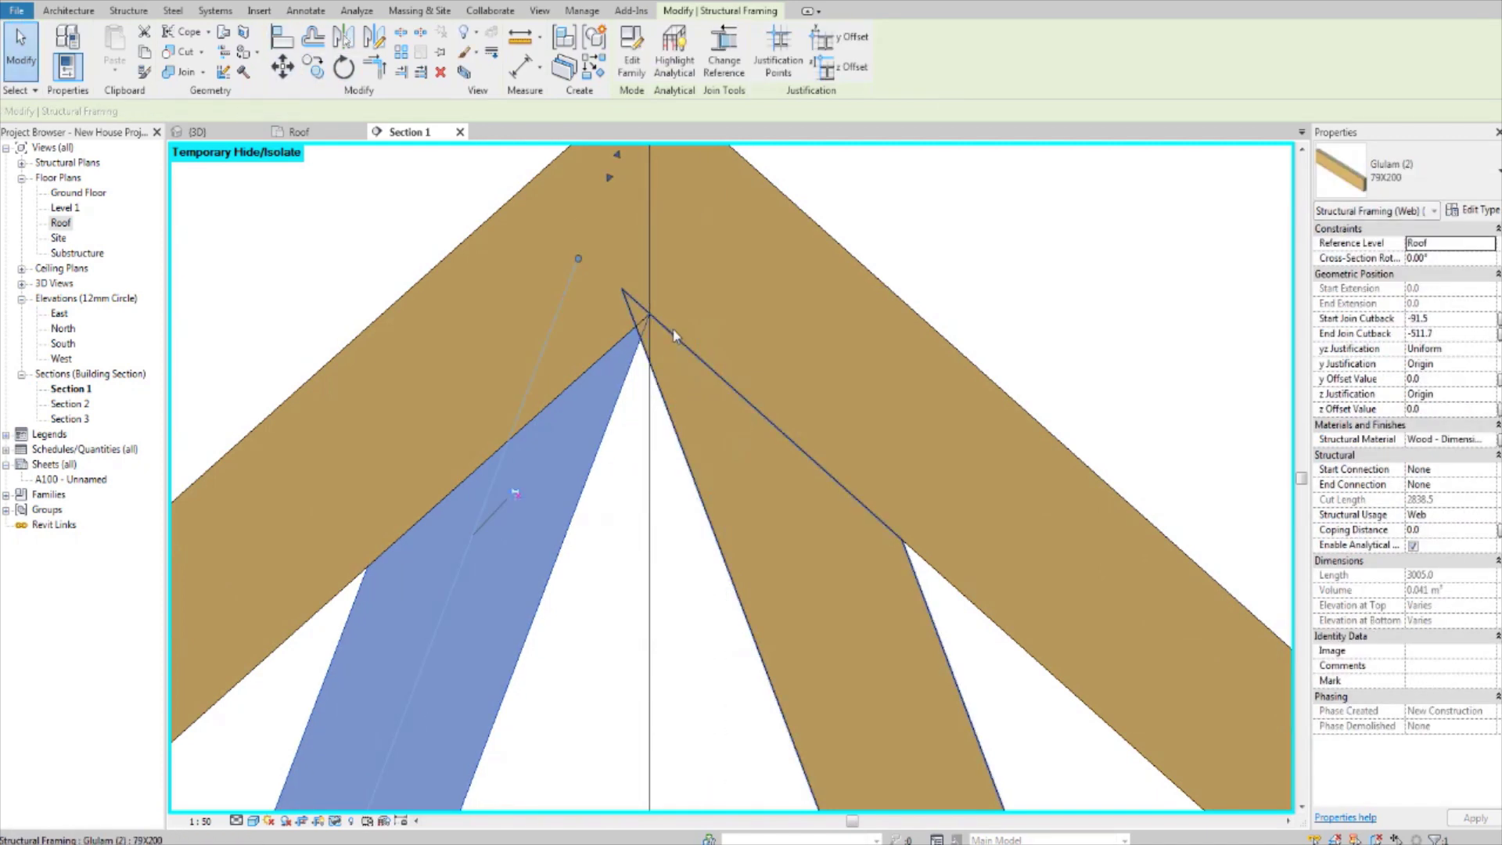
Move the long right-hand web horizontally to the right so its extended tip lies on the vertical detail line
left_click(656, 375)
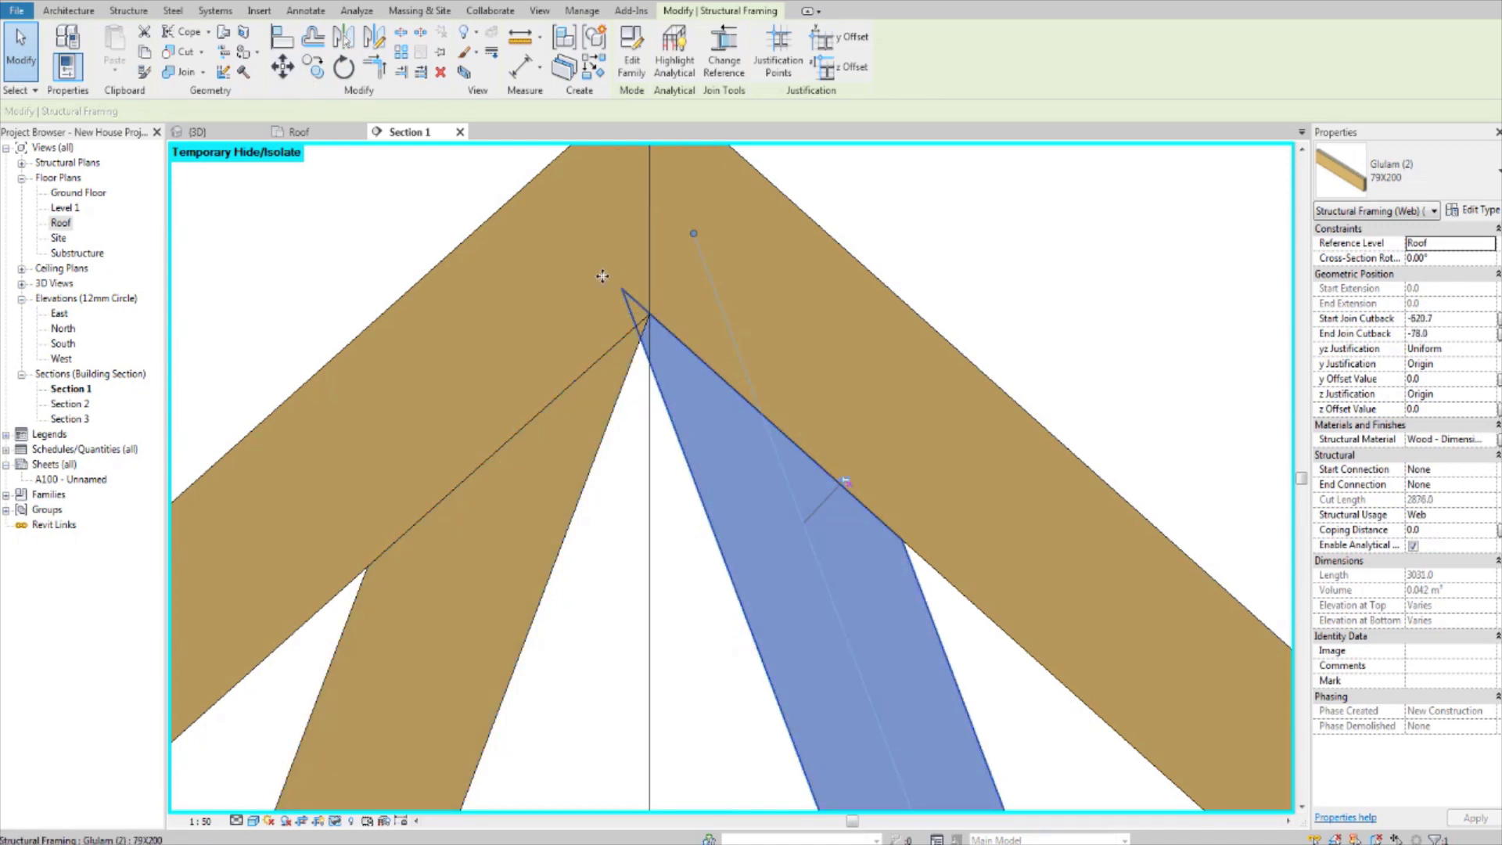
key("m")
key("v")
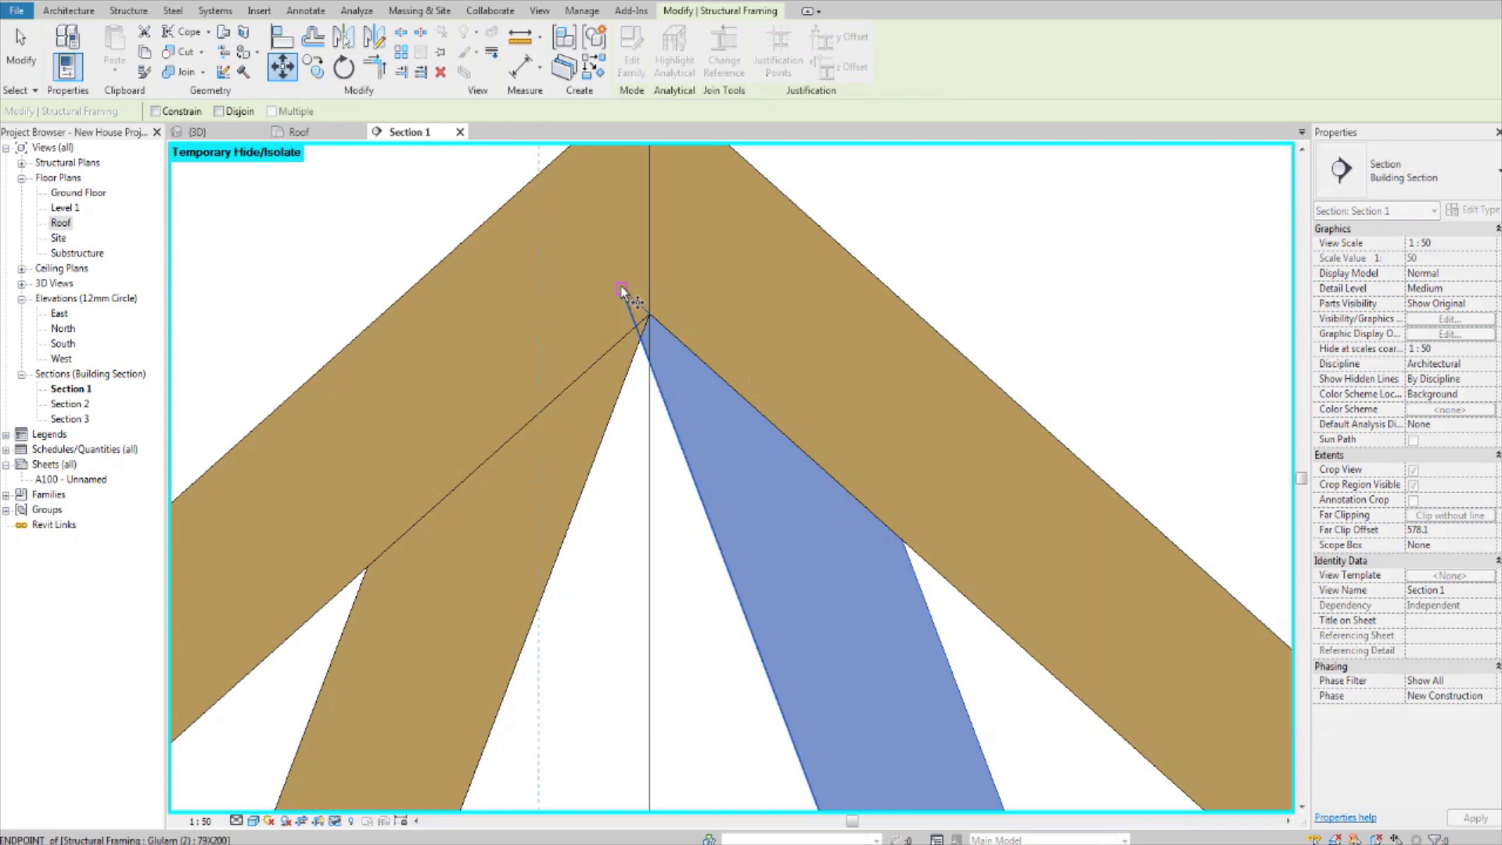
left_click(626, 288)
left_click(650, 290)
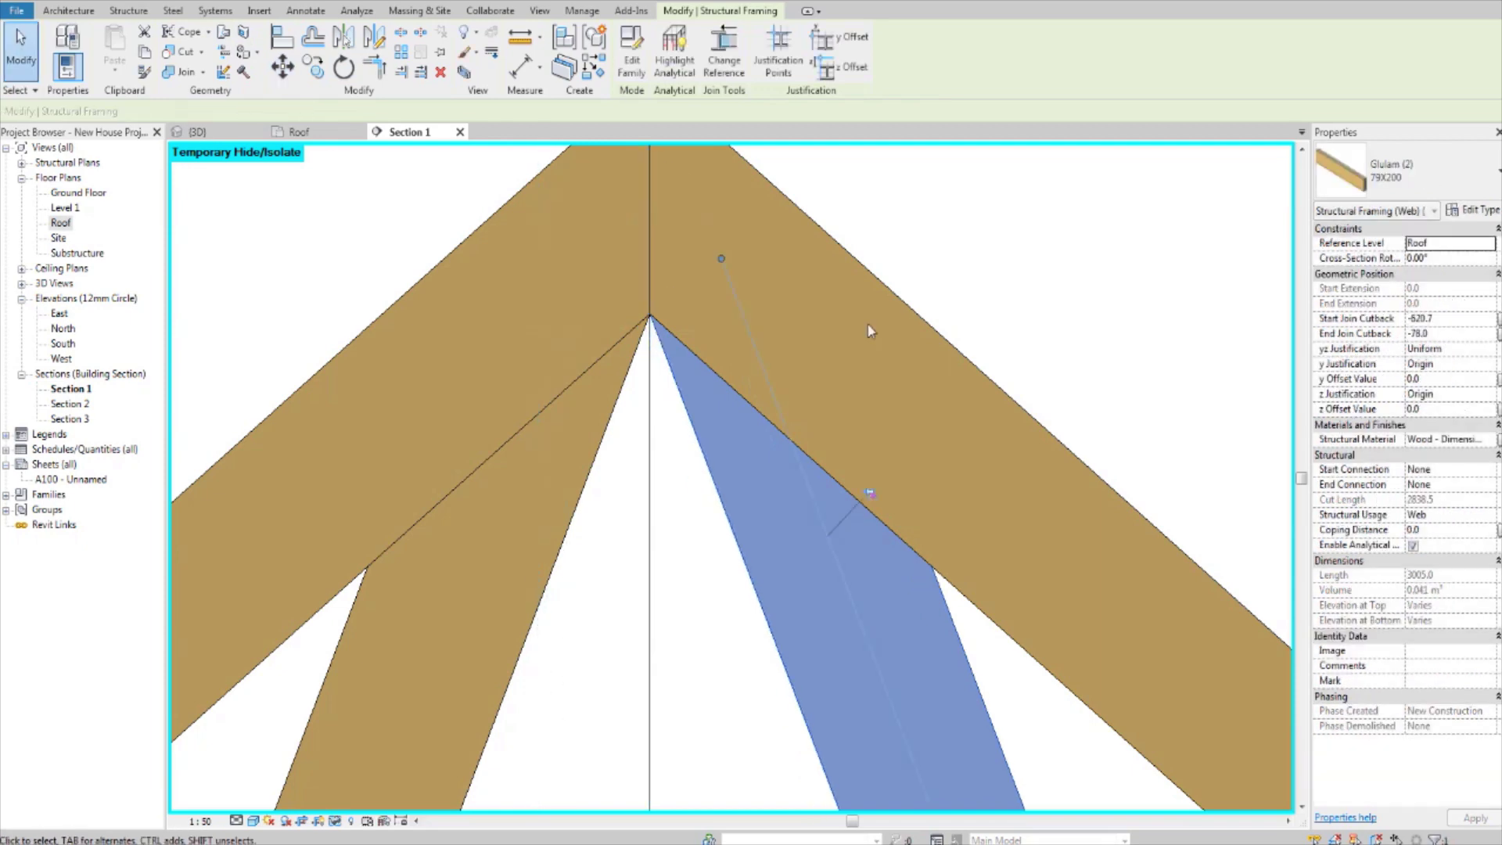
left_click(936, 250)
scroll(936, 251, "down", 5)
middle_click_drag(945, 262, 858, 291)
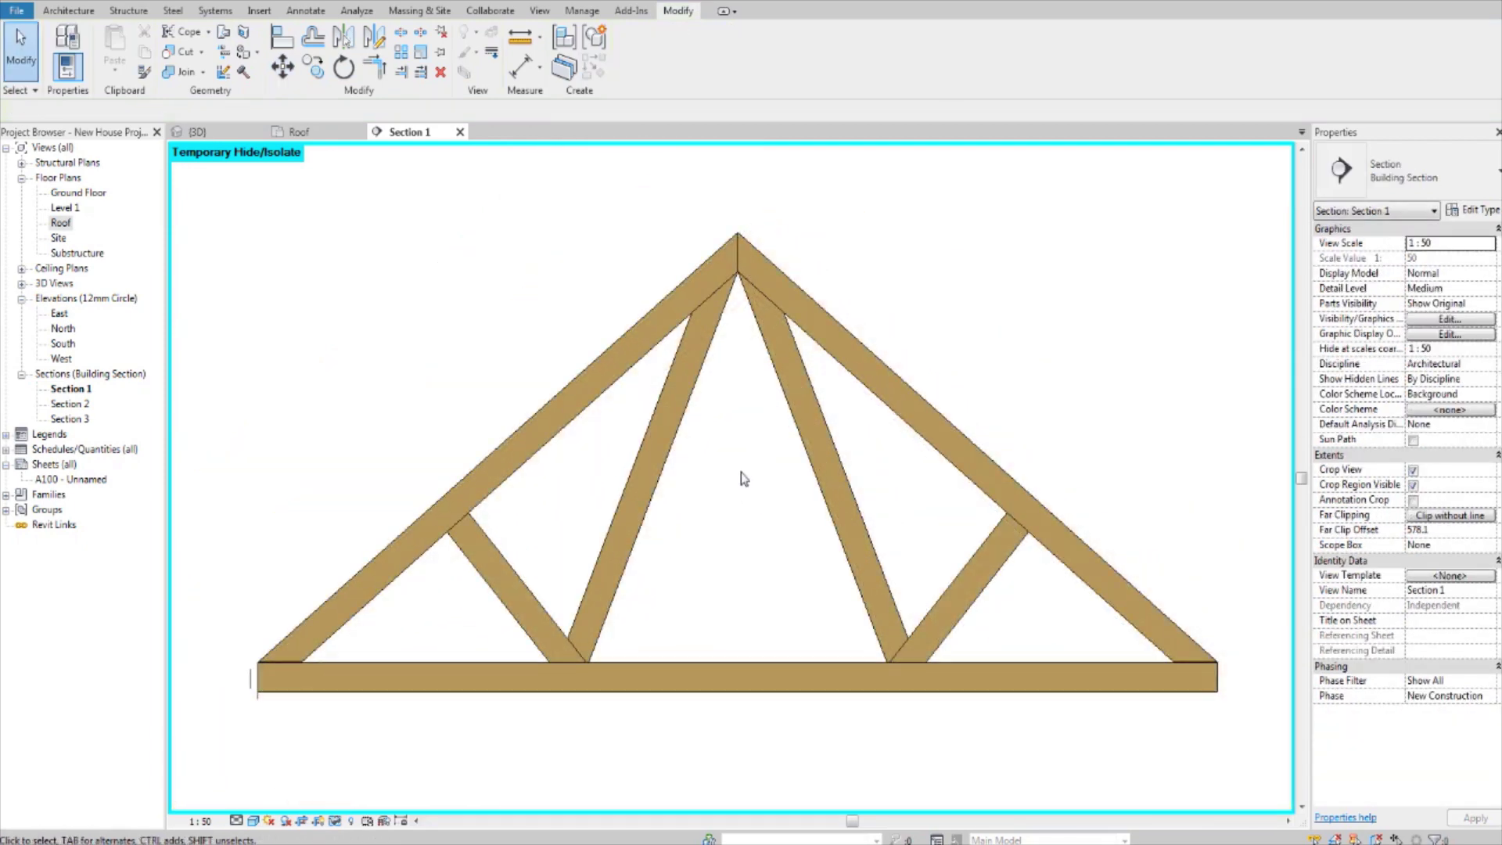